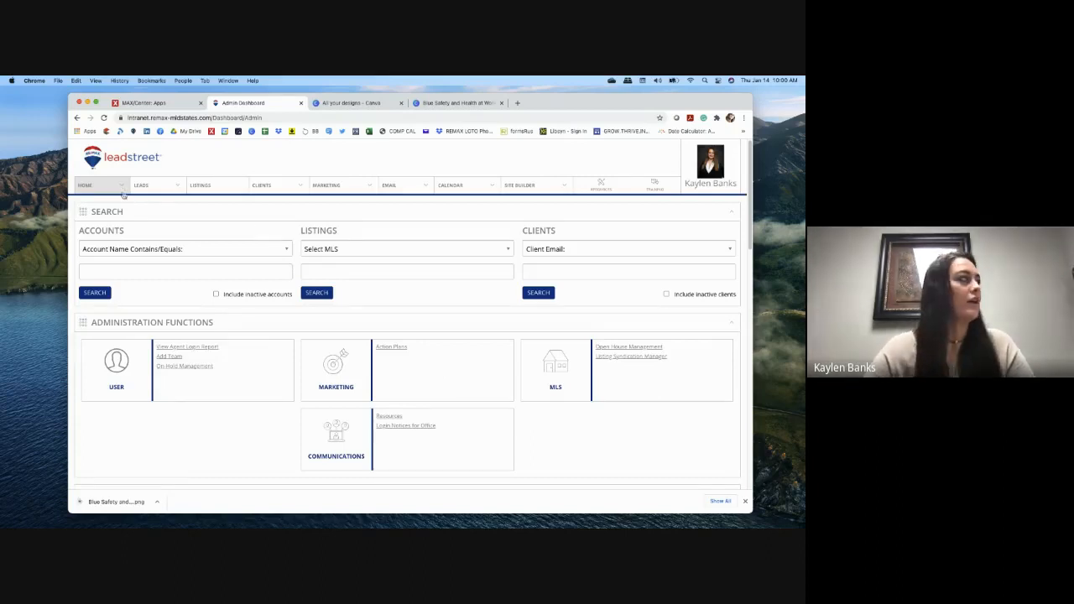
Step: Go from My Dashboard through the EMAIL menu to the Email Marketing template library
left_click(99, 219)
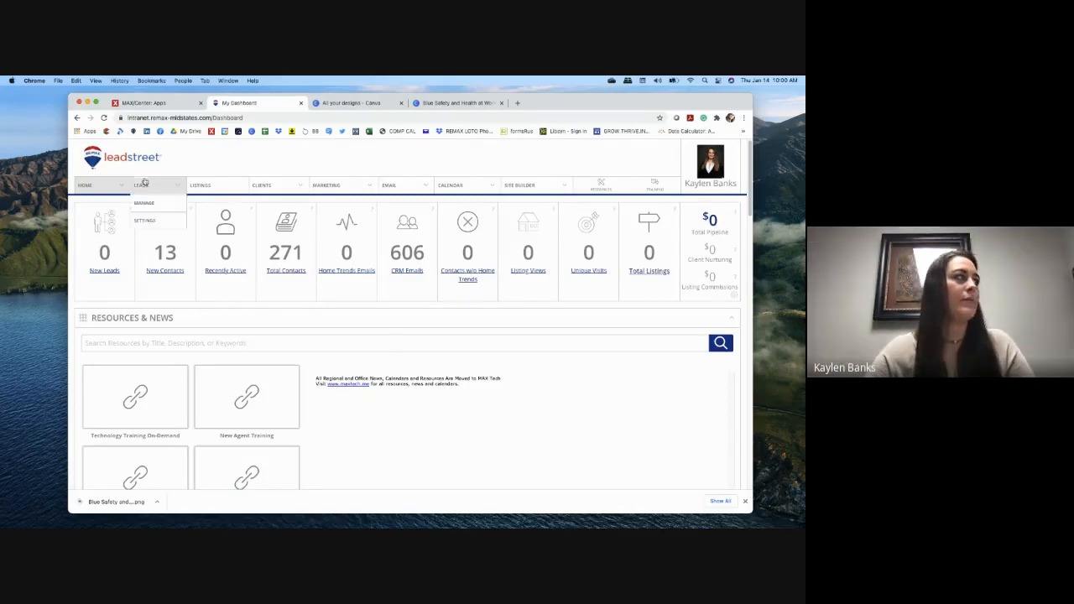
mouse_move(398, 186)
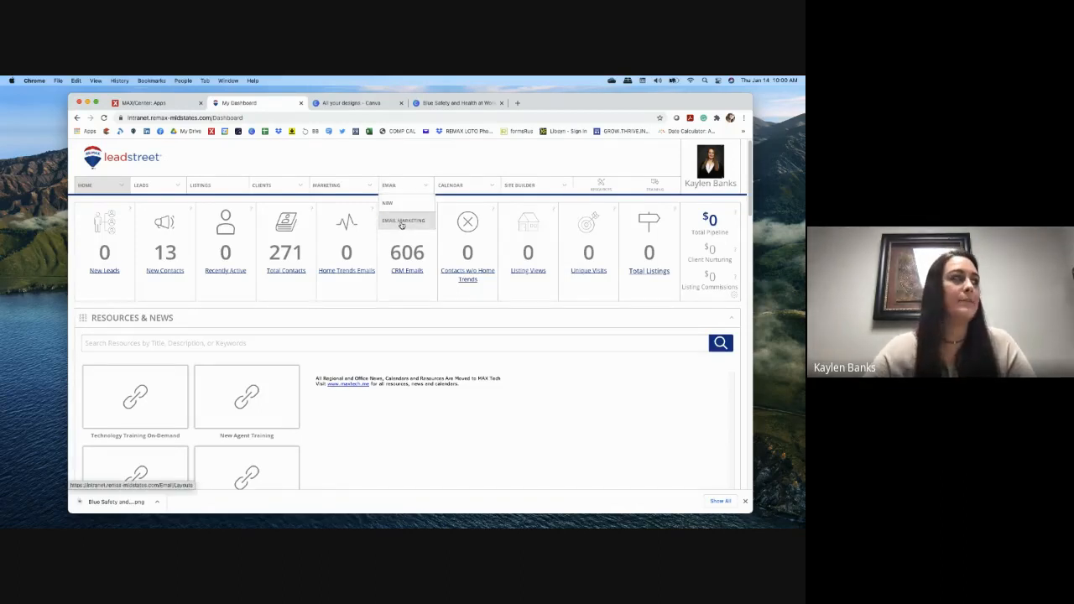
left_click(402, 222)
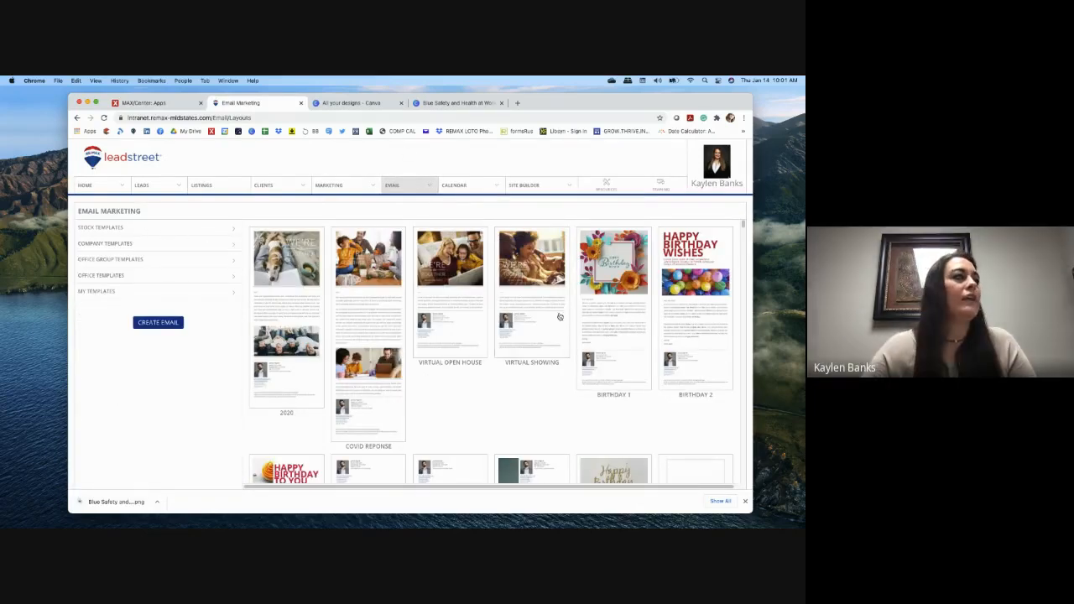
Step: Browse the Stock Templates categories, then open Buyer Introduction from the Buyer category
scroll(528, 335, "down", 5)
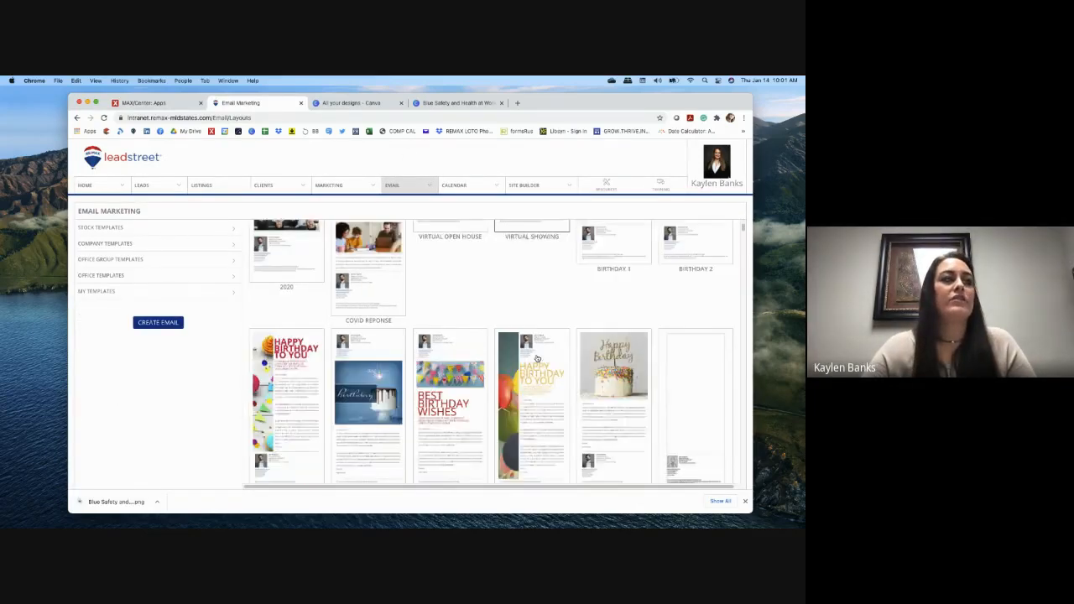
scroll(537, 358, "up", 5)
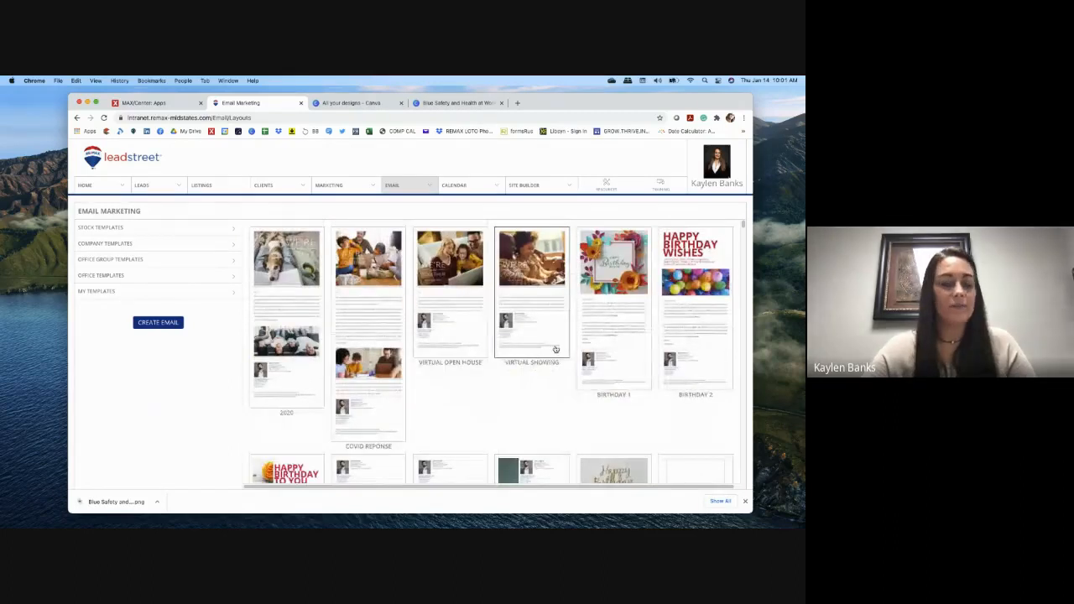
left_click(128, 229)
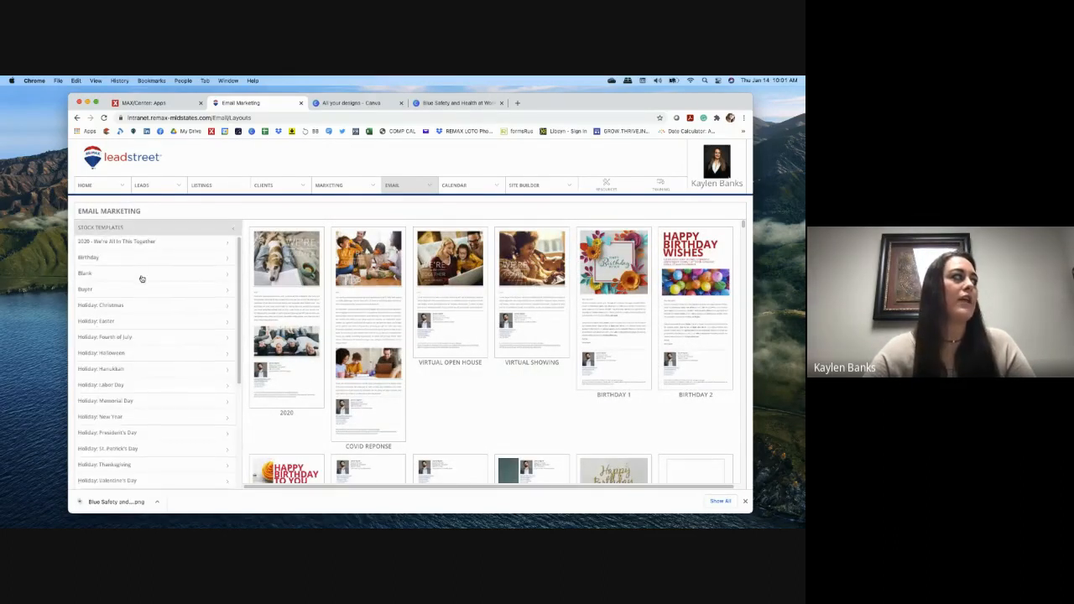
scroll(142, 279, "down", 2)
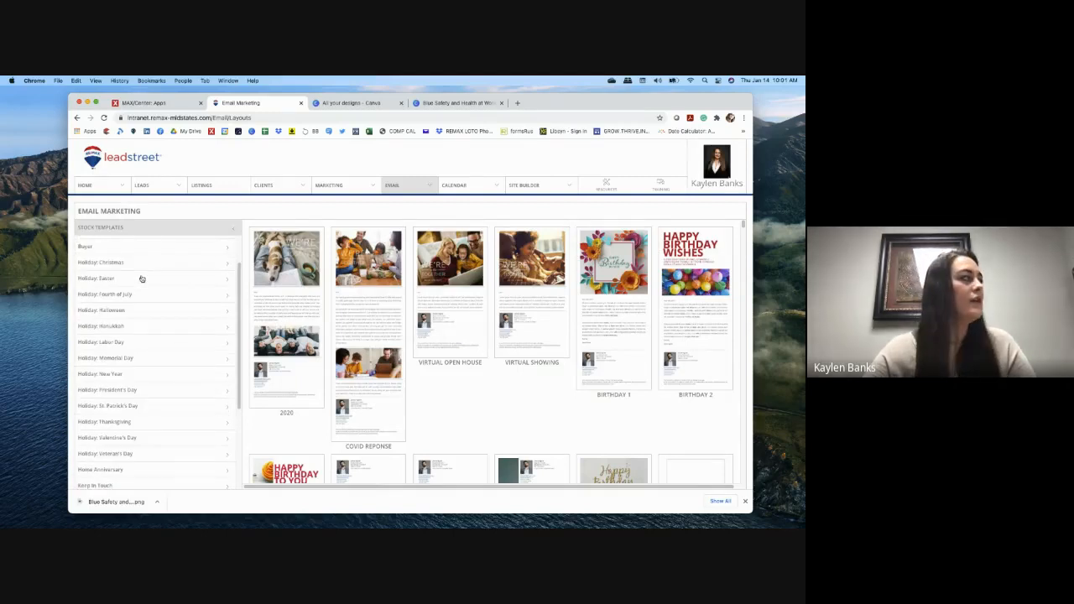
scroll(141, 279, "down", 4)
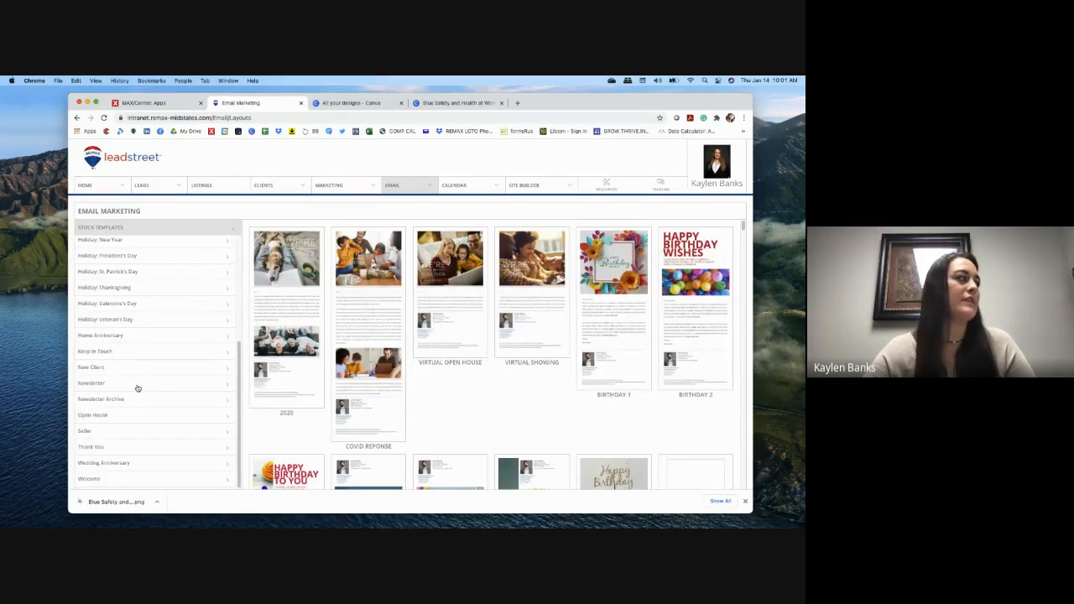
left_click(138, 386)
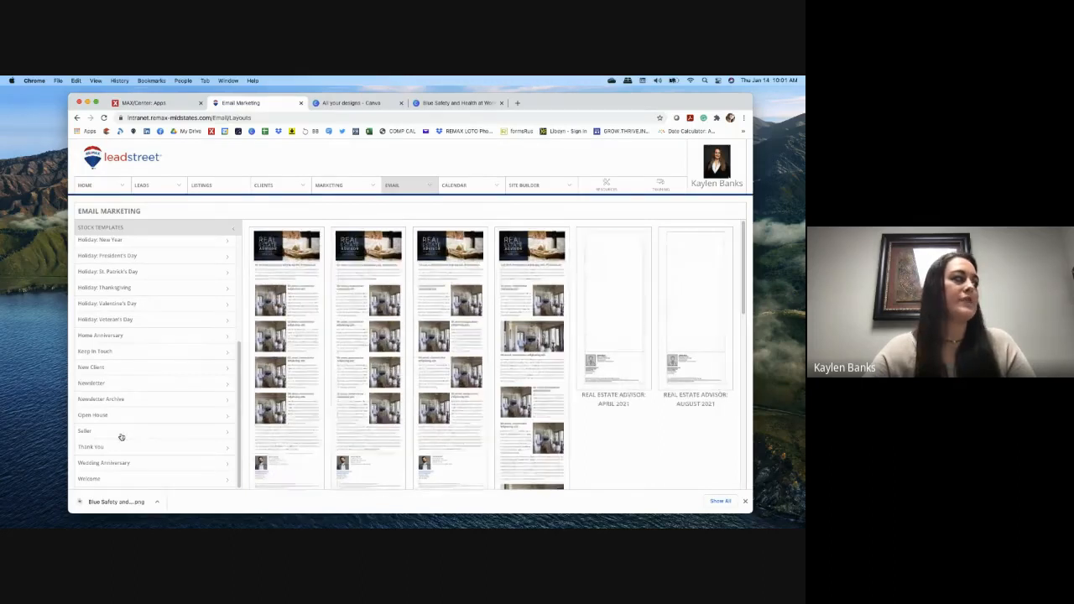
left_click(121, 437)
scroll(178, 375, "up", 4)
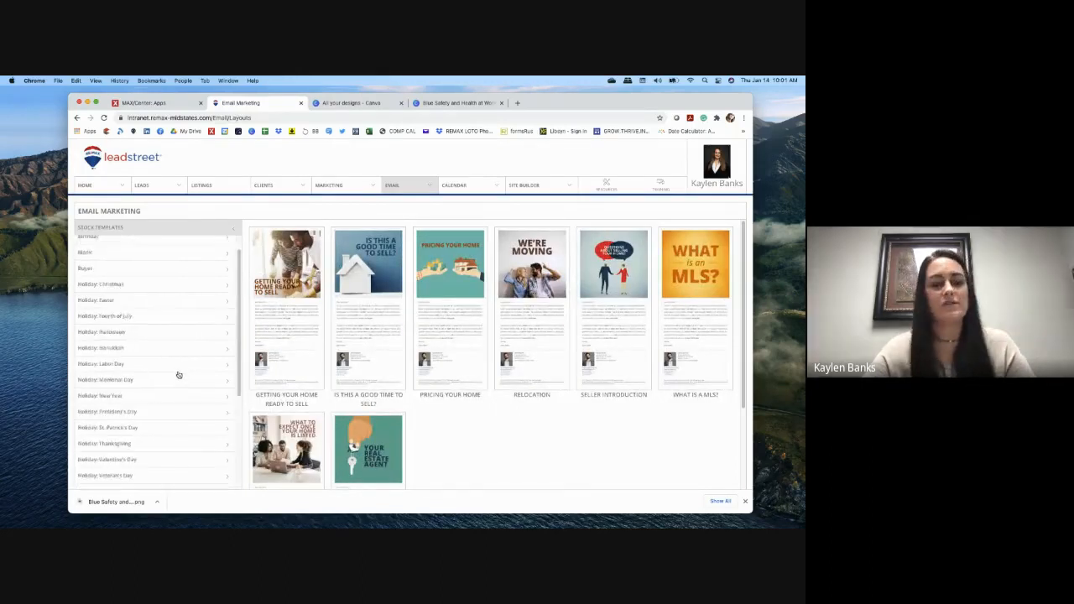
scroll(178, 375, "up", 1)
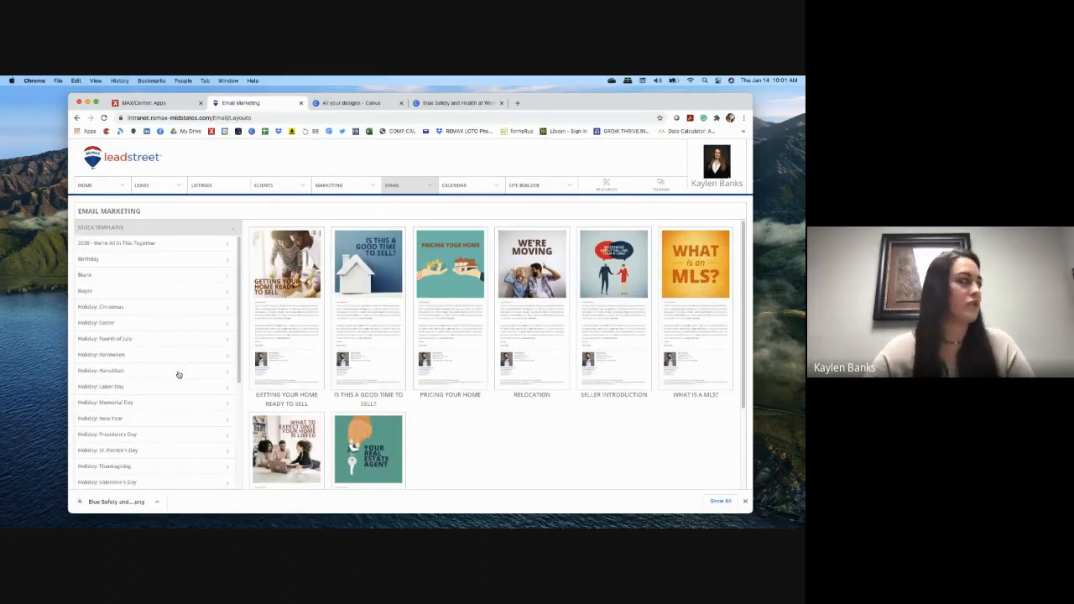
left_click(159, 246)
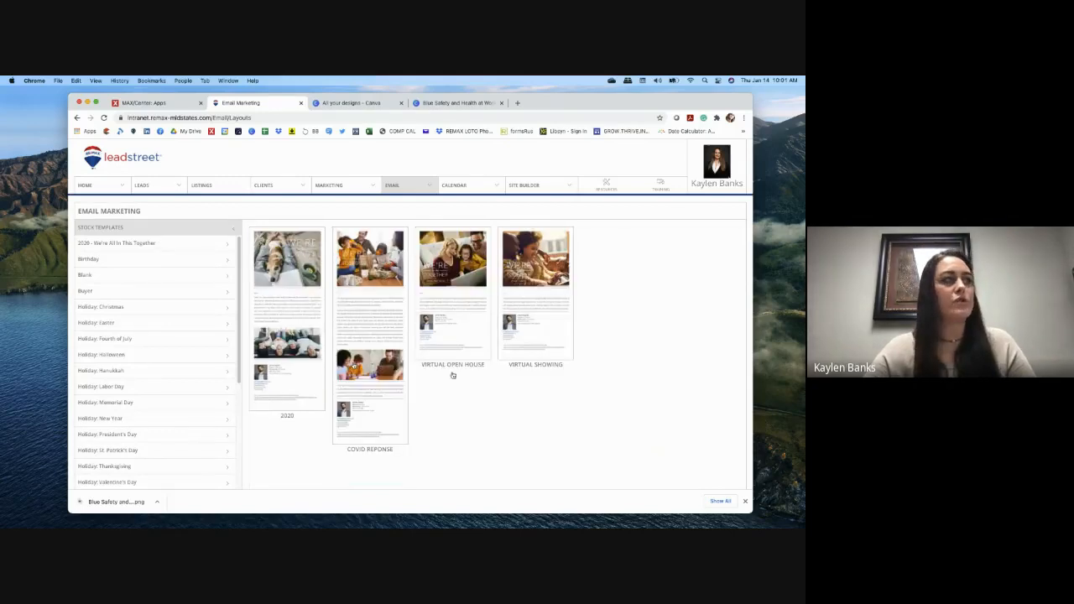
left_click(142, 292)
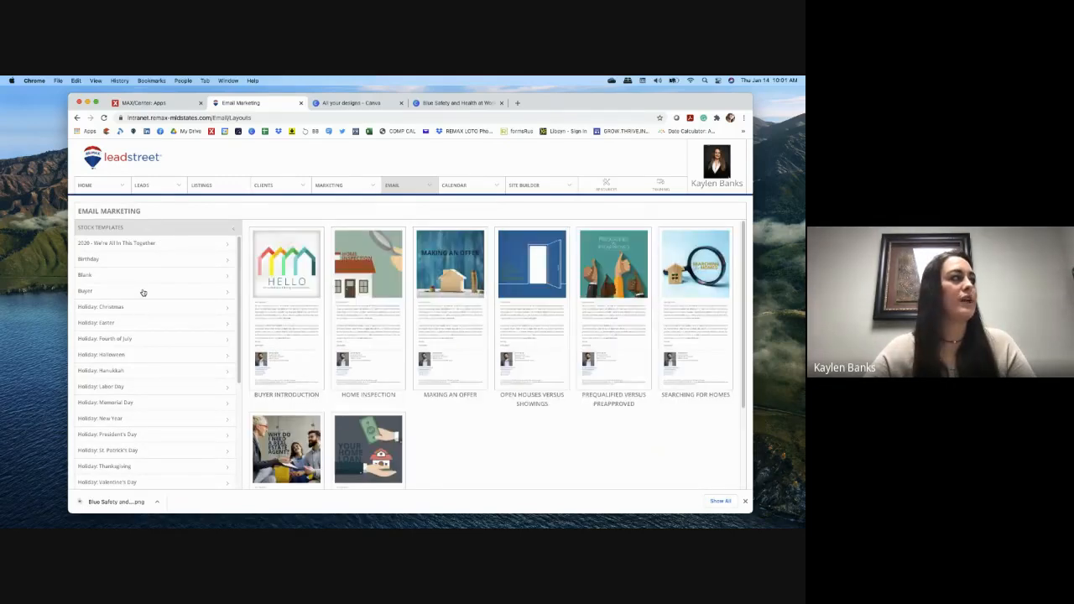
left_click(296, 321)
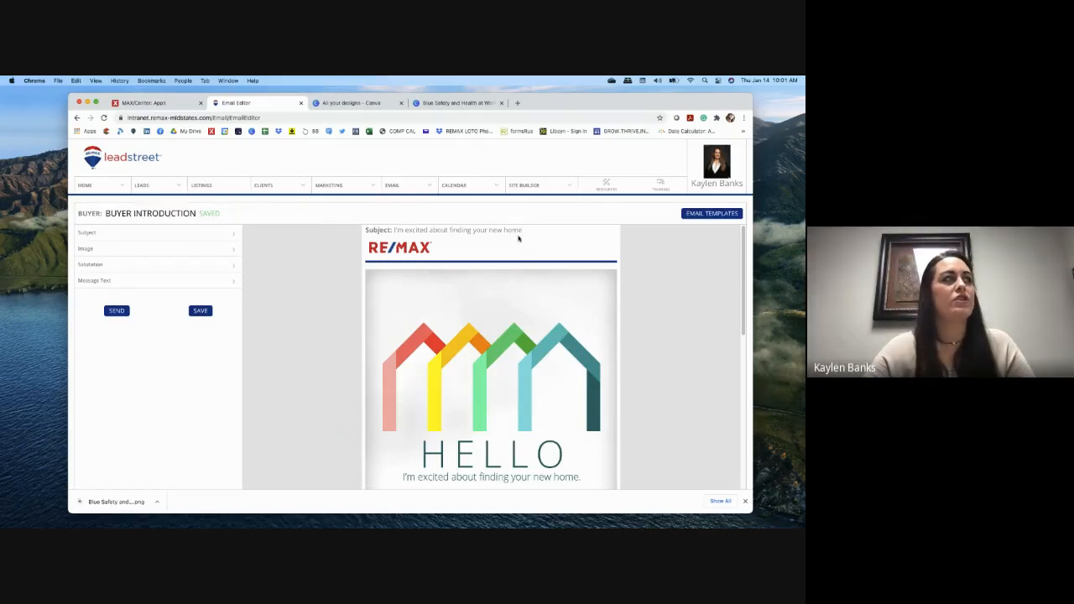
Step: Keep the subject "I'm excited about finding your new home" and show the HELLO body image
left_click(143, 237)
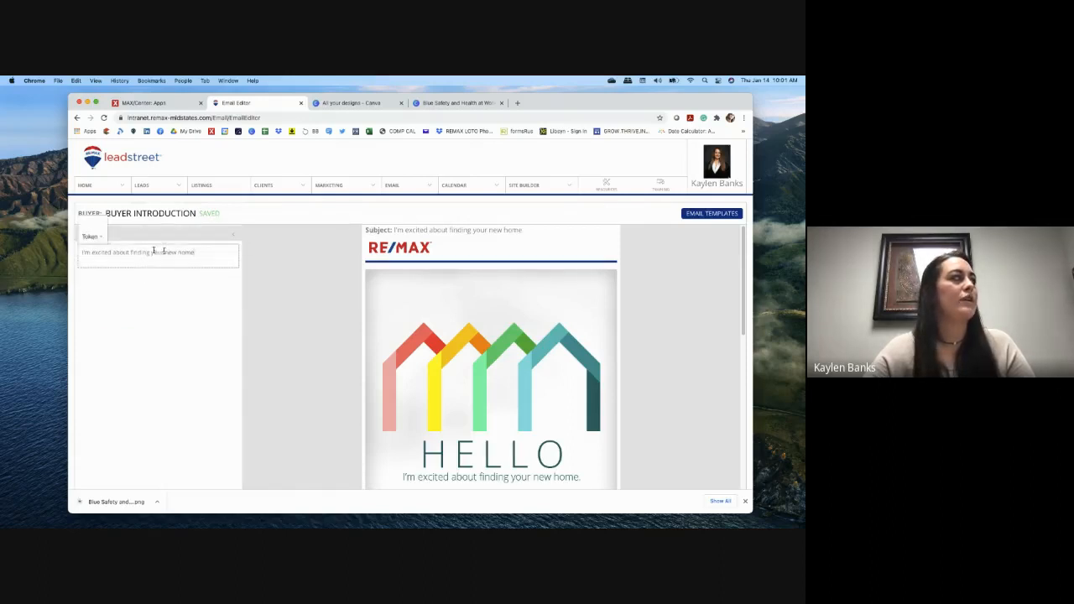
left_click_drag(204, 252, 80, 251)
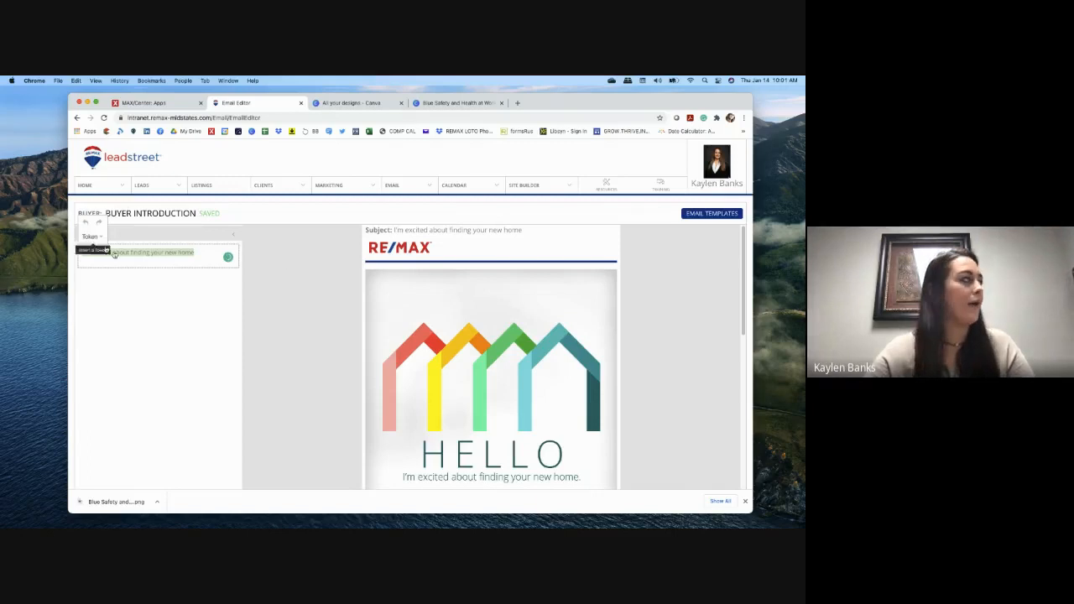
left_click(228, 242)
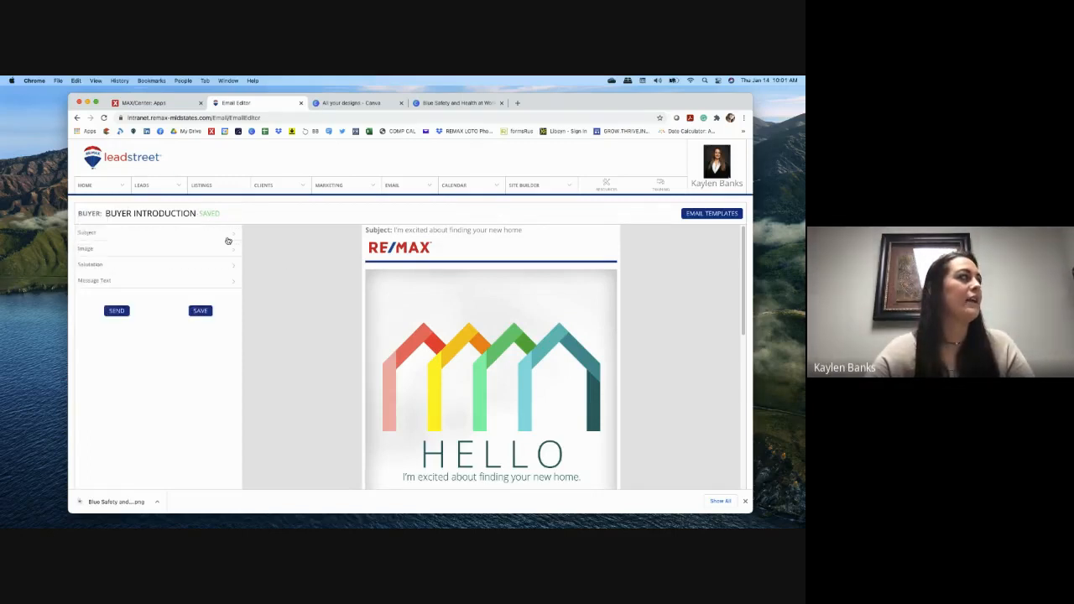
left_click(191, 252)
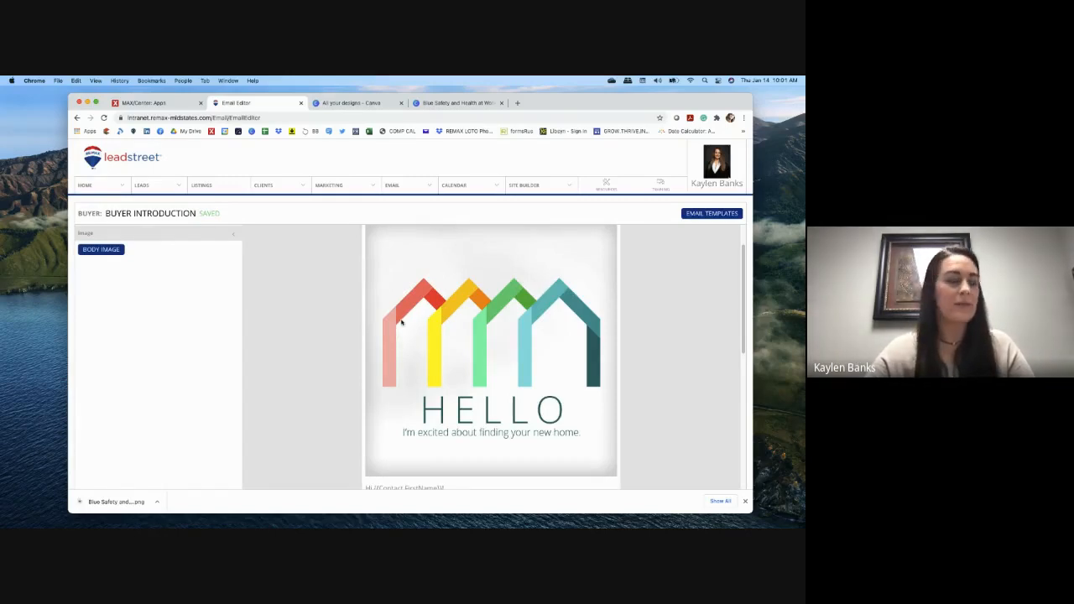
left_click(97, 249)
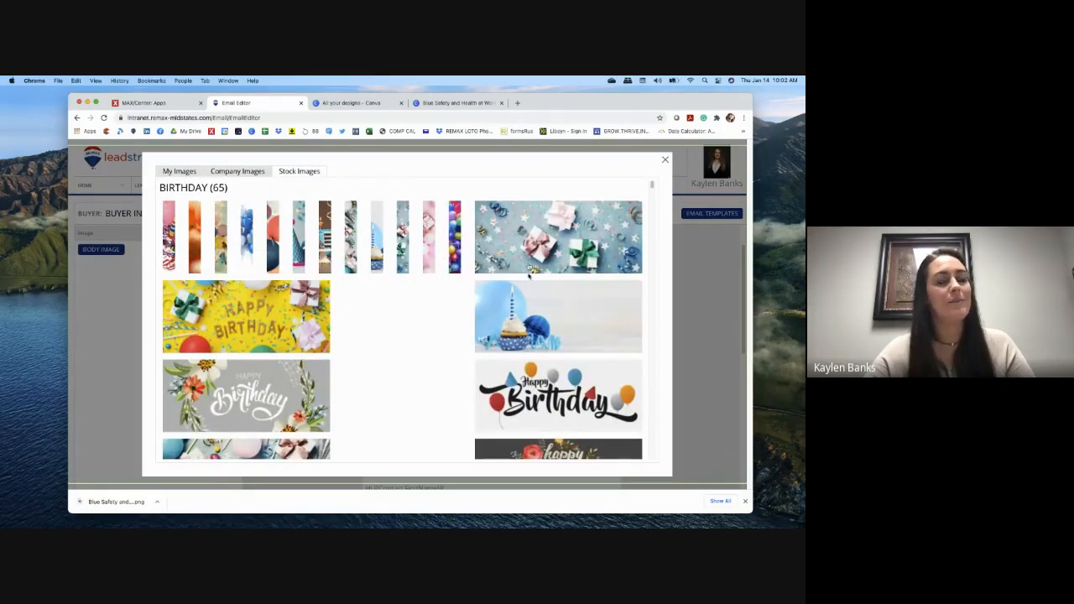
scroll(477, 328, "down", 5)
scroll(477, 328, "down", 4)
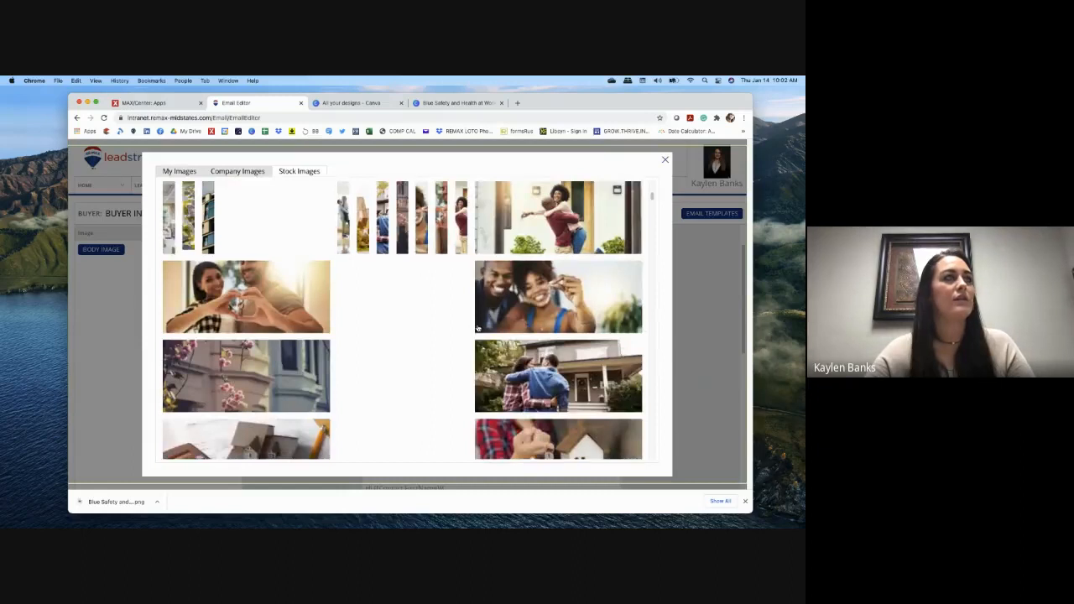
scroll(478, 328, "up", 2)
scroll(478, 329, "up", 4)
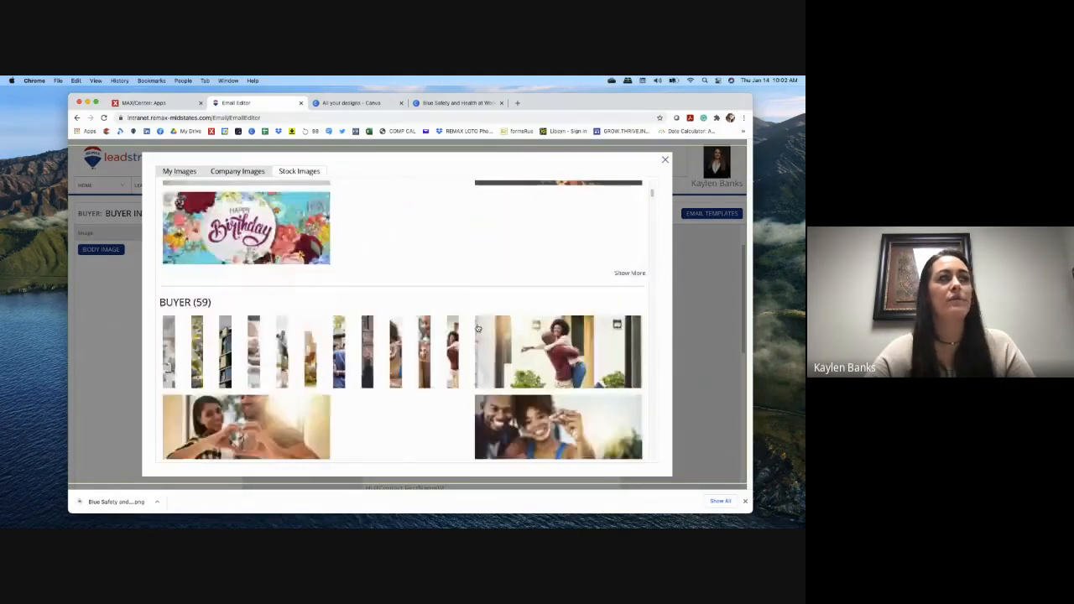
left_click(239, 172)
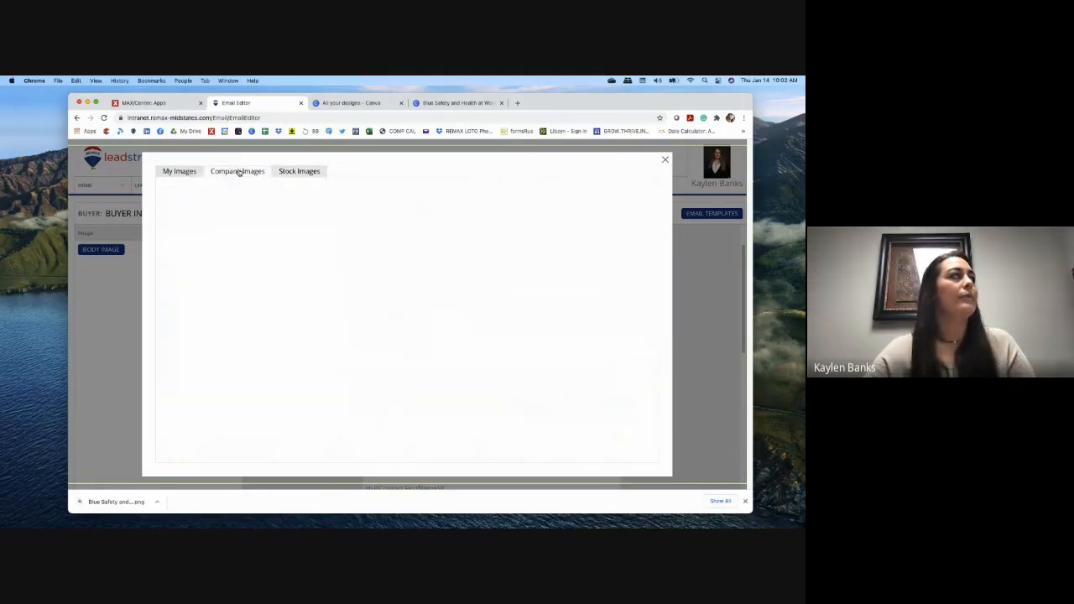
left_click(187, 172)
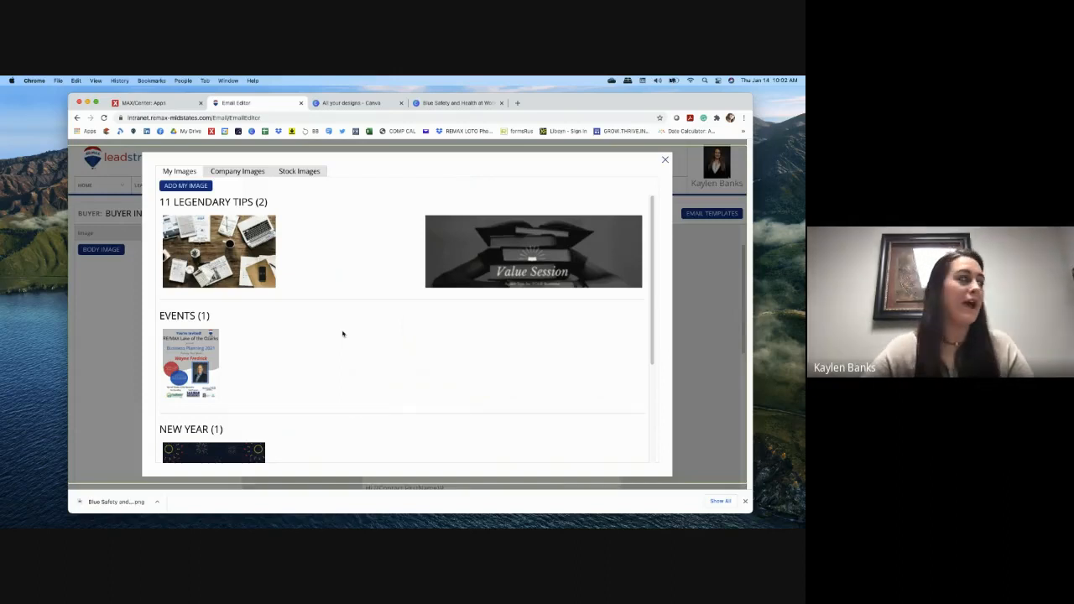
left_click(306, 173)
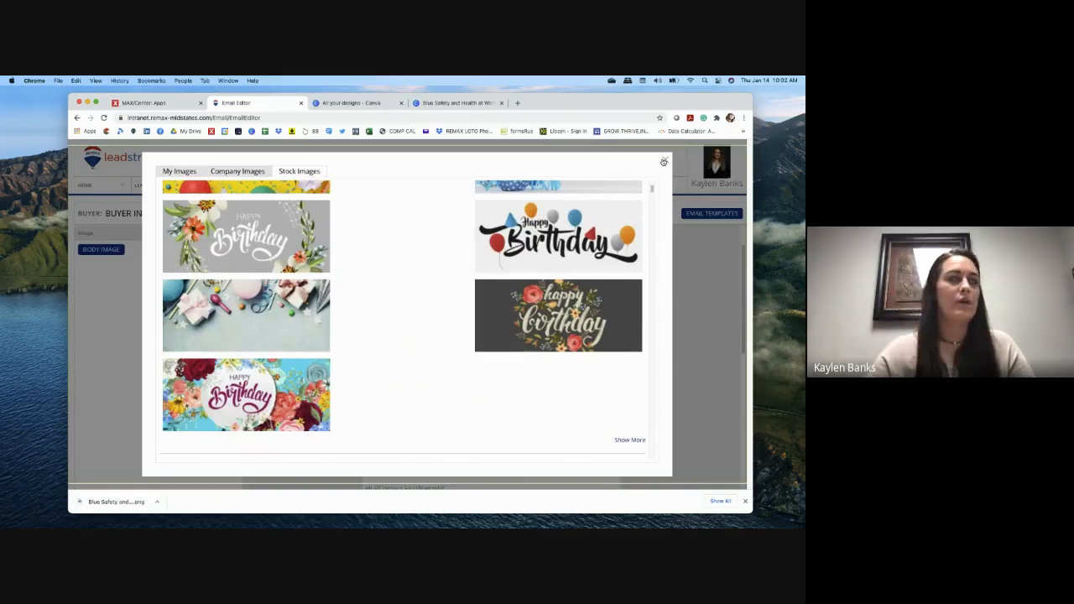
left_click(664, 161)
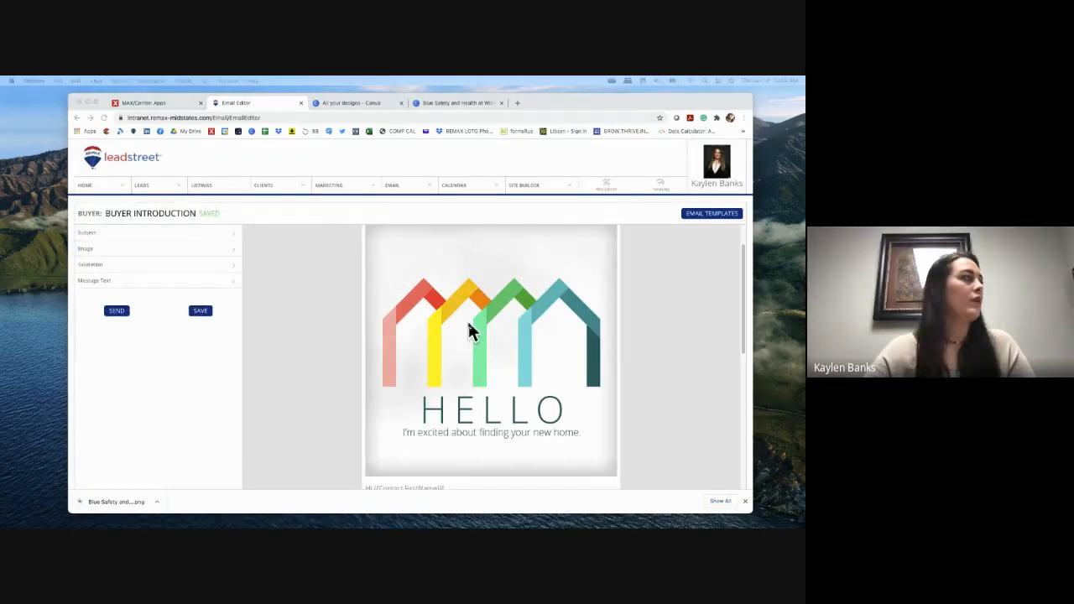
Step: Check the "Hi {{Contact.FirstName}}!" salutation, leave it unchanged, and collapse its section
left_click(107, 268)
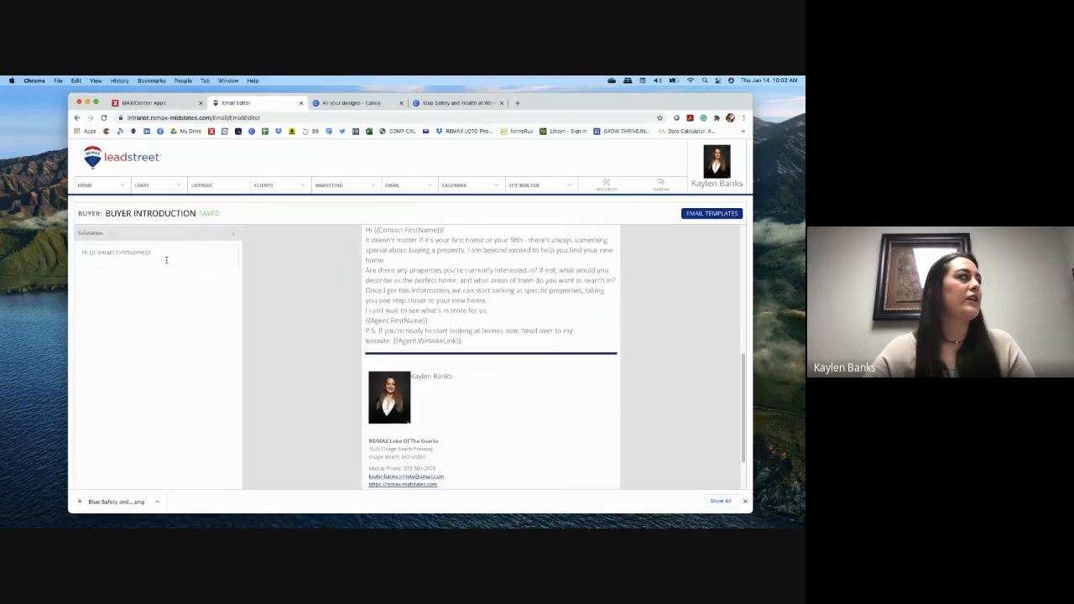
left_click_drag(166, 252, 87, 254)
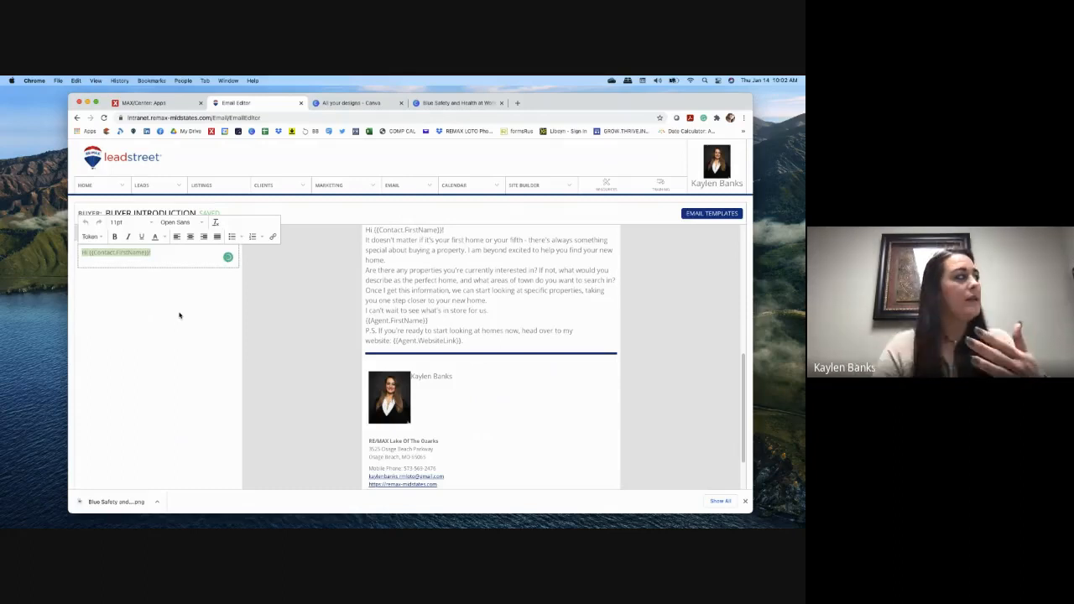
left_click(176, 263)
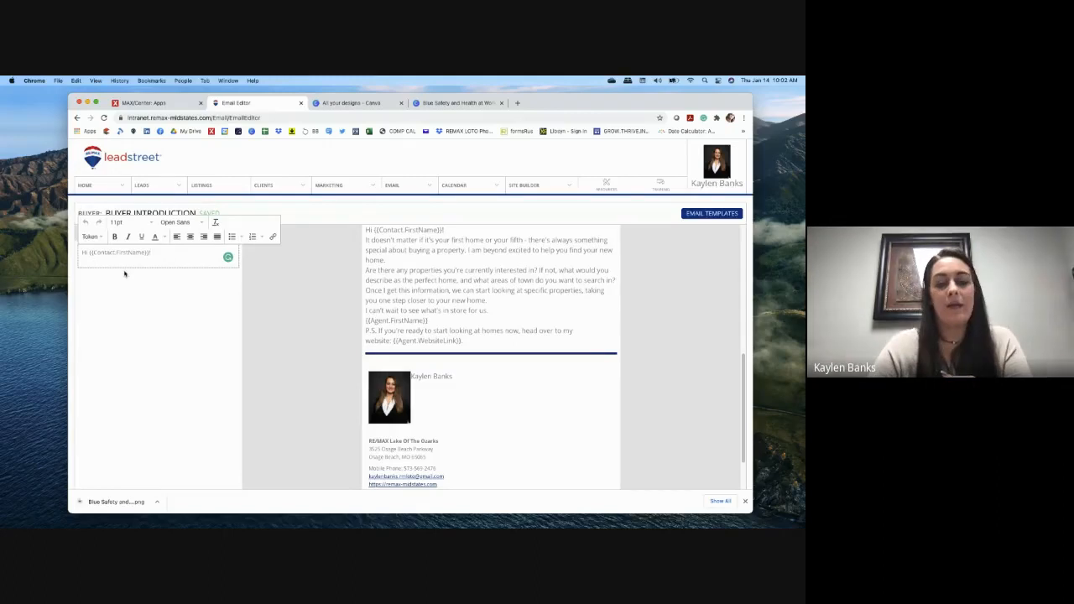
left_click(347, 270)
left_click(201, 232)
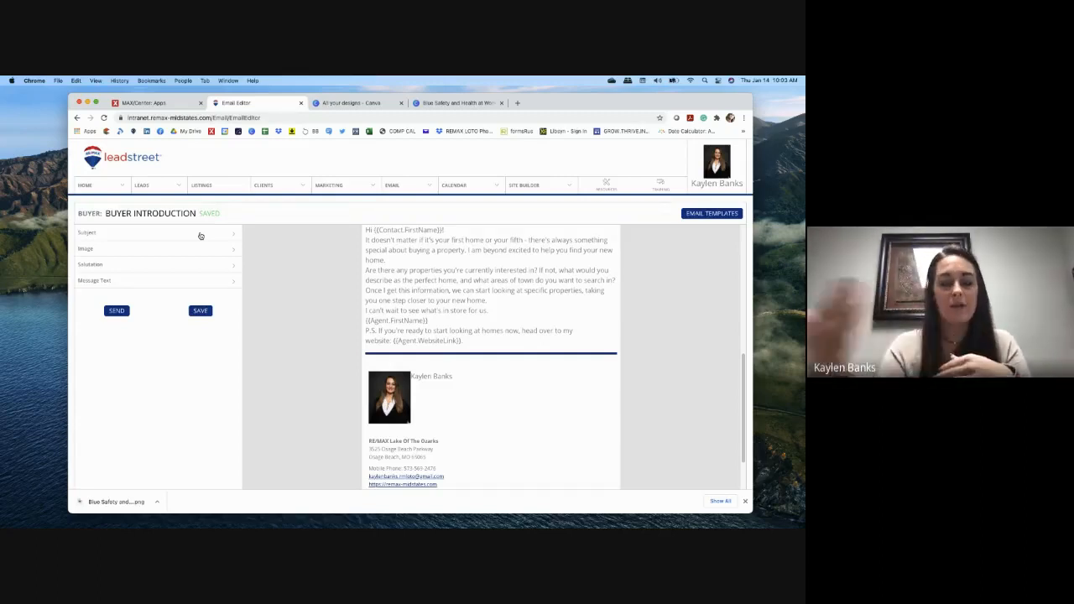
left_click(165, 265)
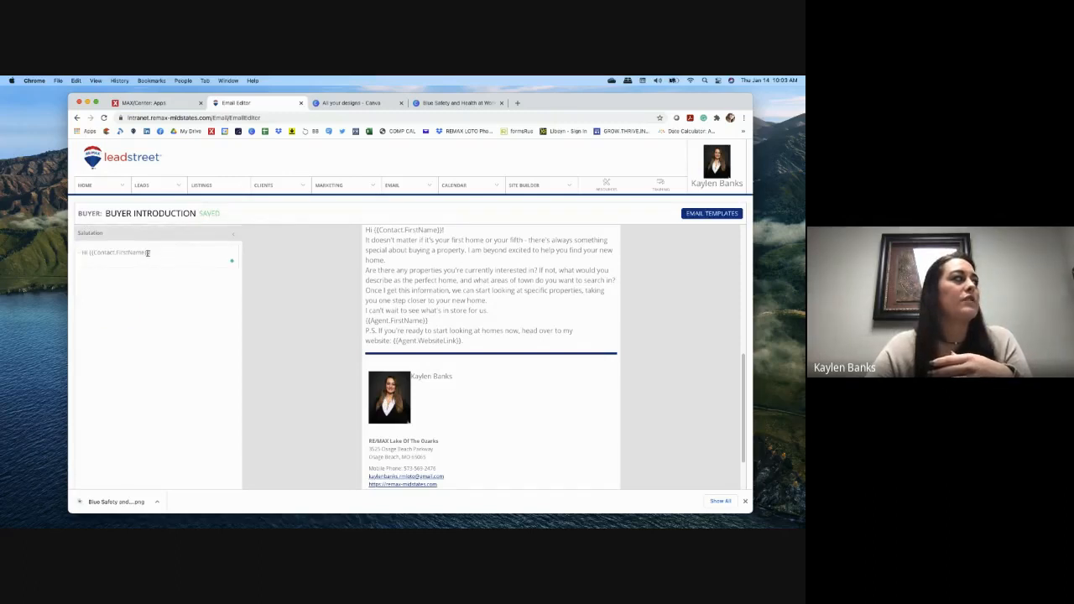
left_click(224, 239)
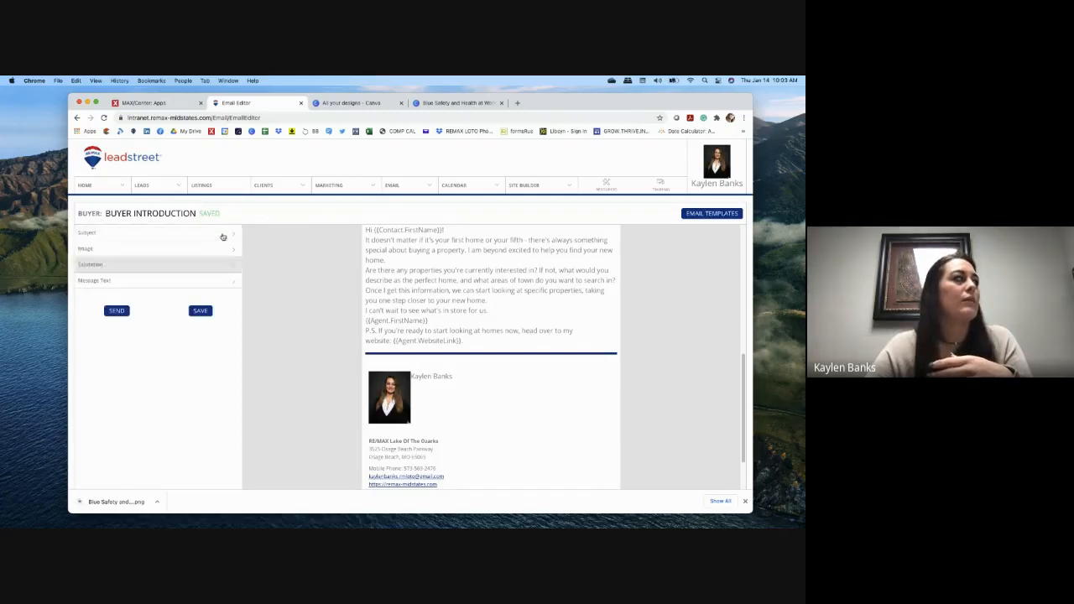
left_click(141, 284)
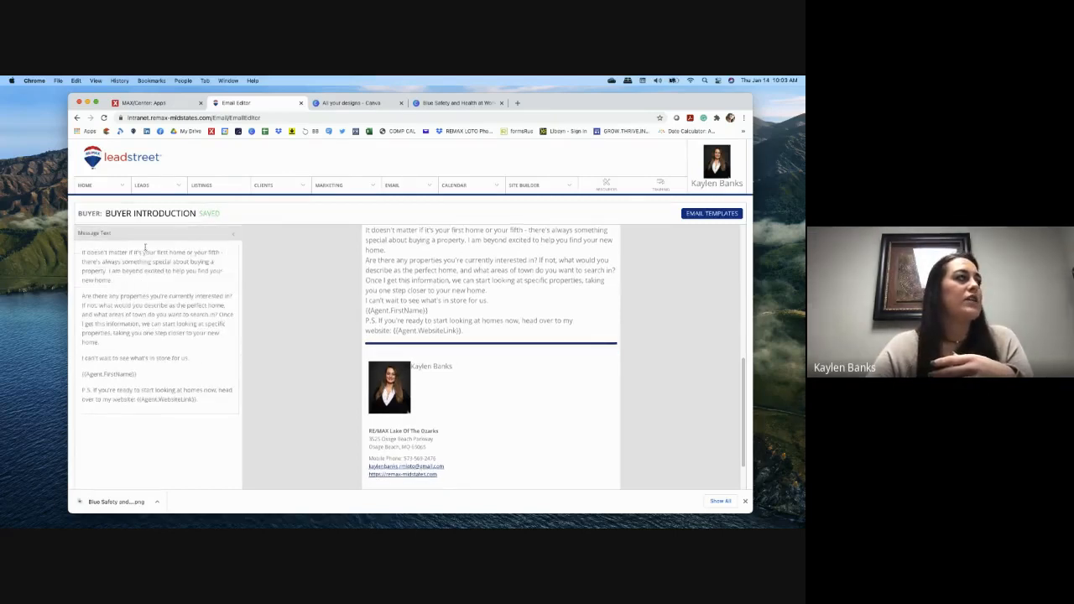
scroll(486, 317, "down", 1)
scroll(482, 304, "up", 2)
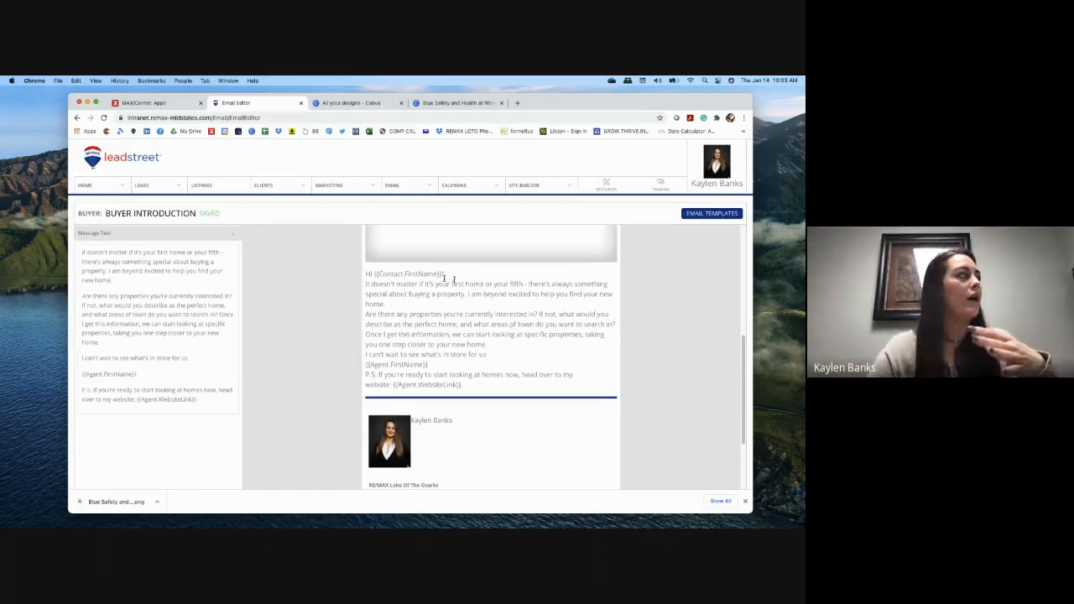
left_click_drag(201, 398, 81, 252)
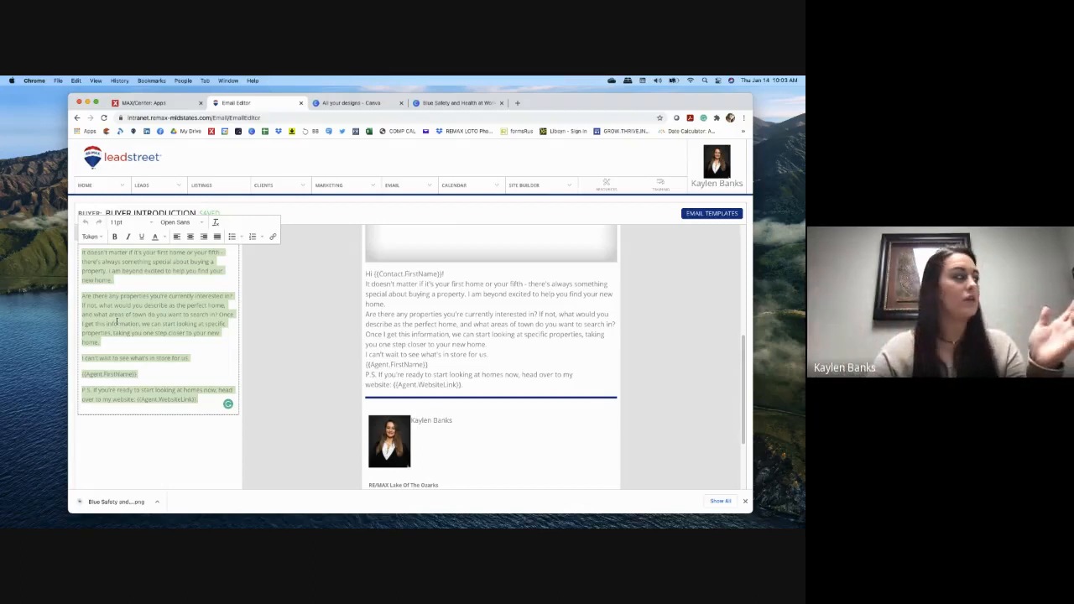
left_click(141, 320)
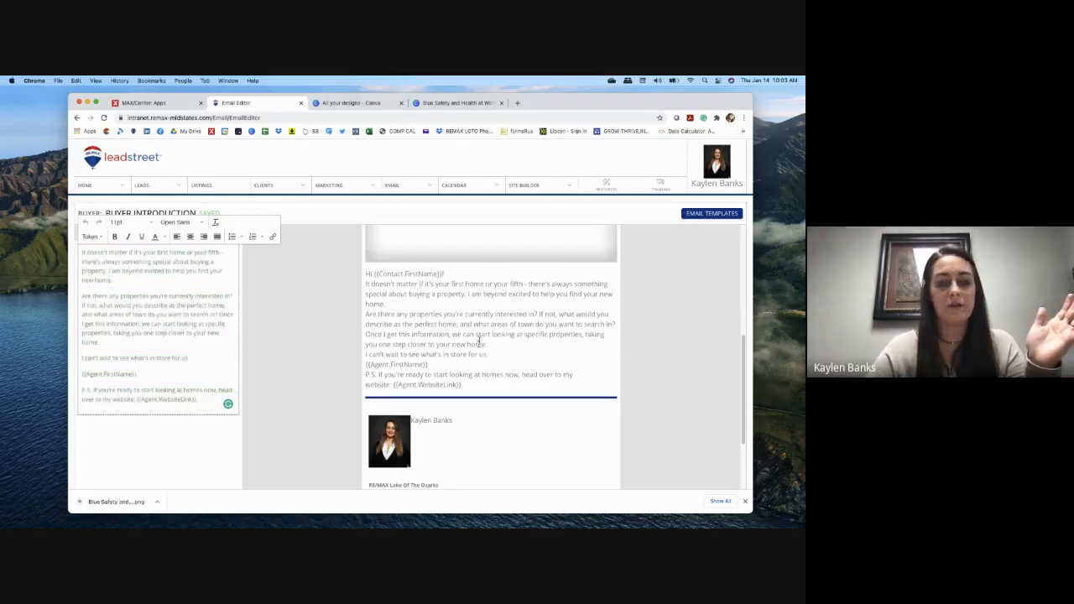
left_click(297, 399)
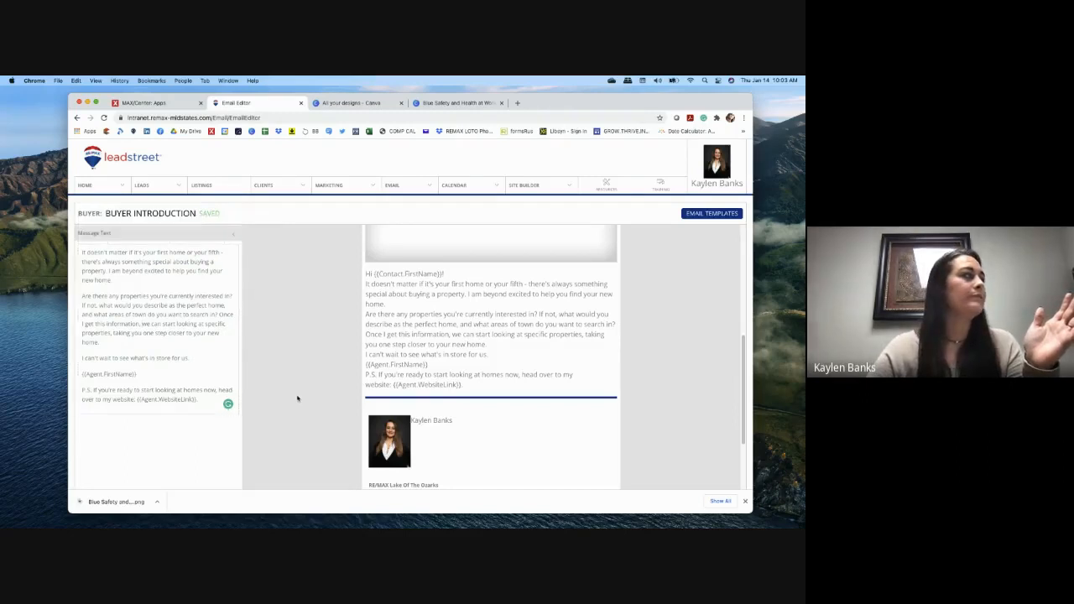
left_click(133, 240)
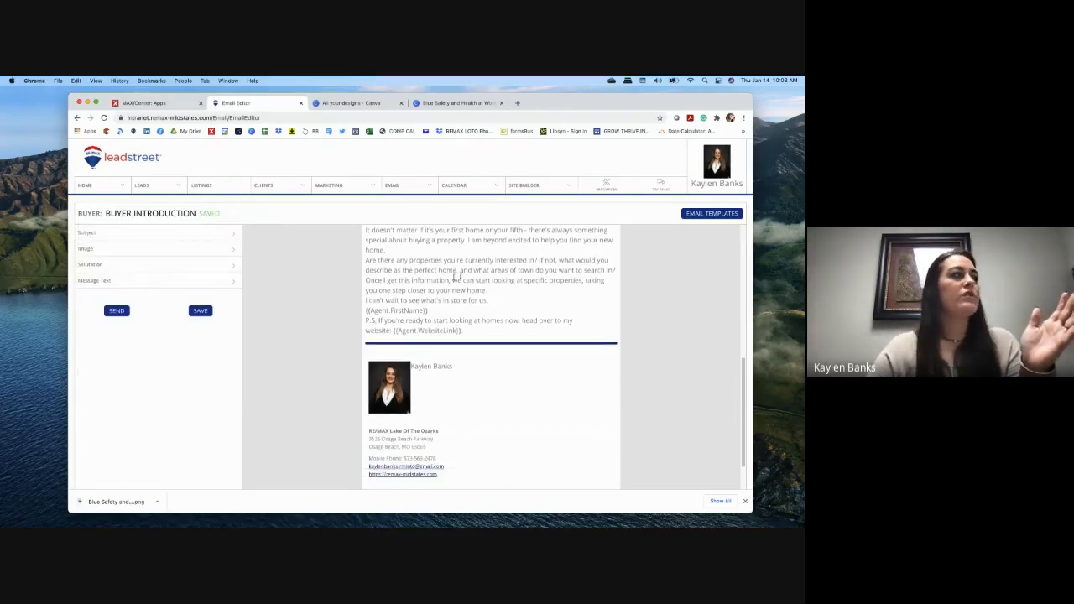
scroll(470, 303, "down", 1)
scroll(474, 300, "up", 6)
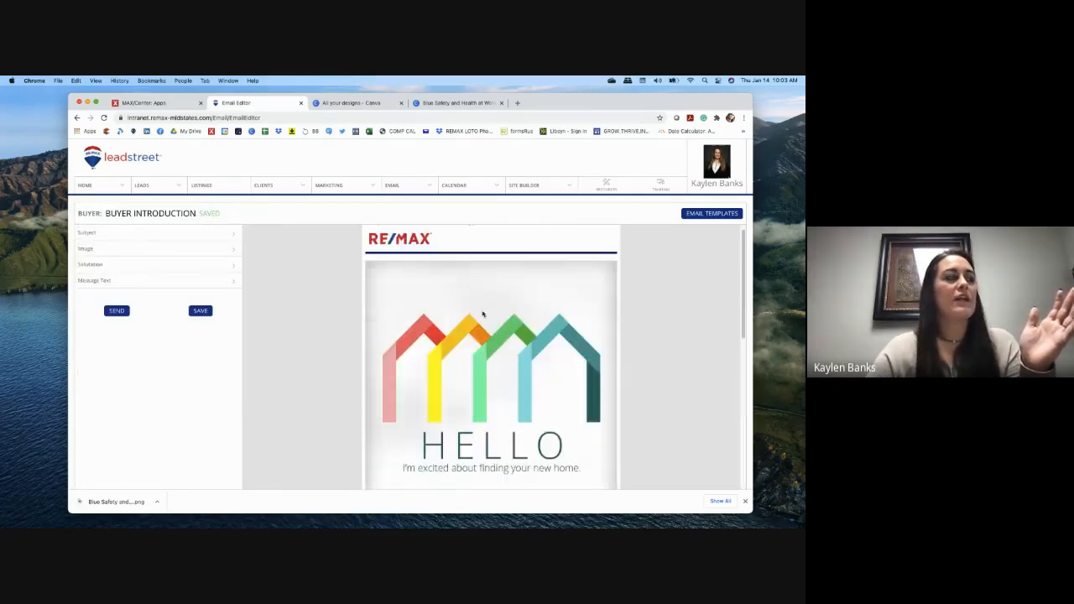
scroll(482, 314, "down", 6)
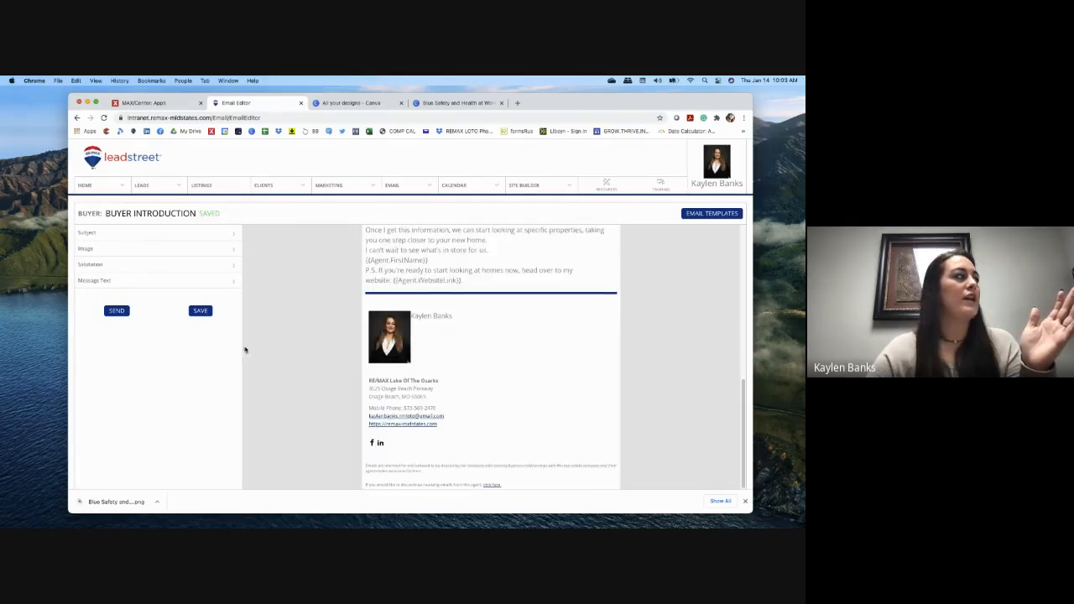
scroll(247, 349, "up", 1)
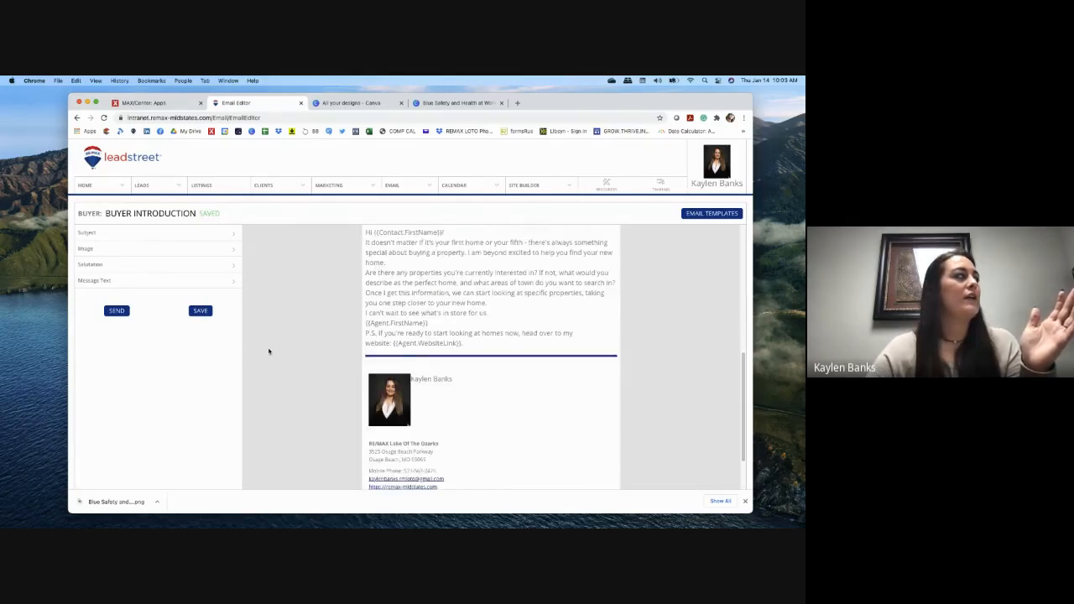
Step: Start saving the email and enter the title 'New Client Email Test'
left_click(200, 311)
left_click(310, 238)
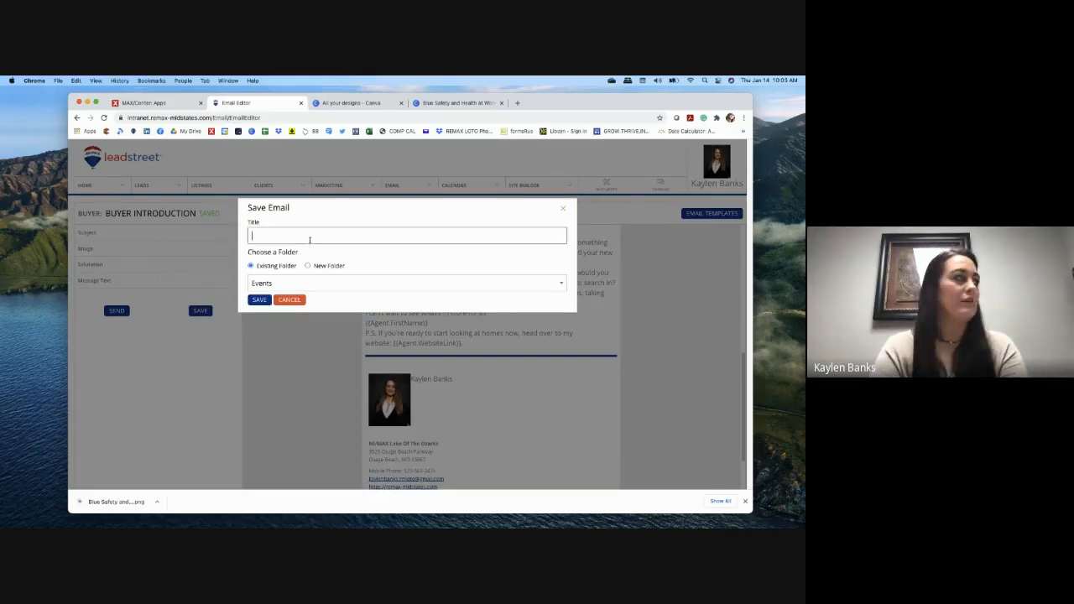
type("New Client Email Test")
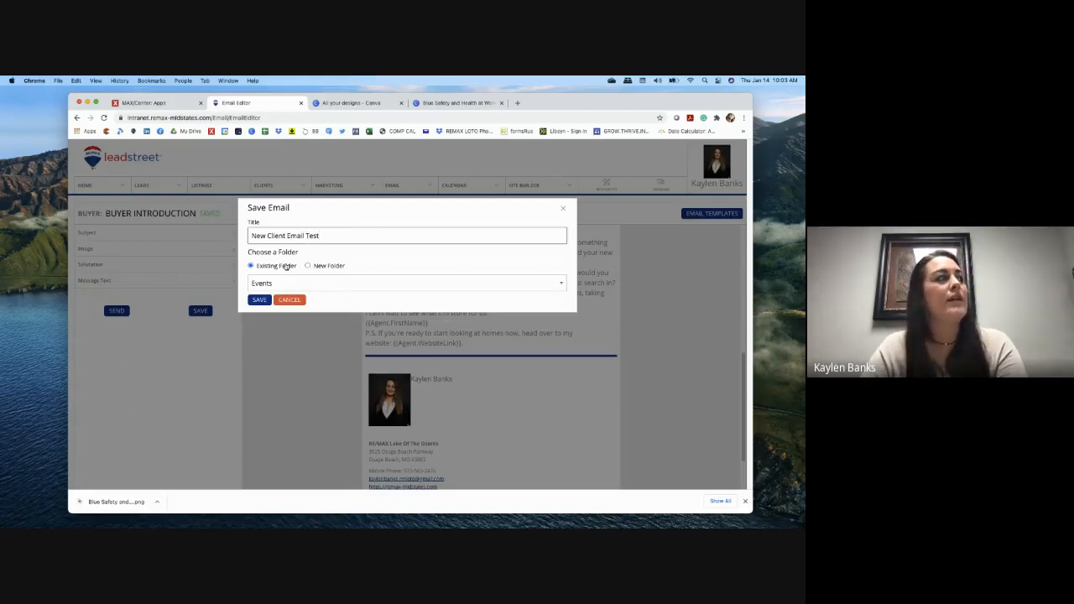
Step: Save it into a newly created 'Test' folder and dismiss the success alert
left_click(269, 283)
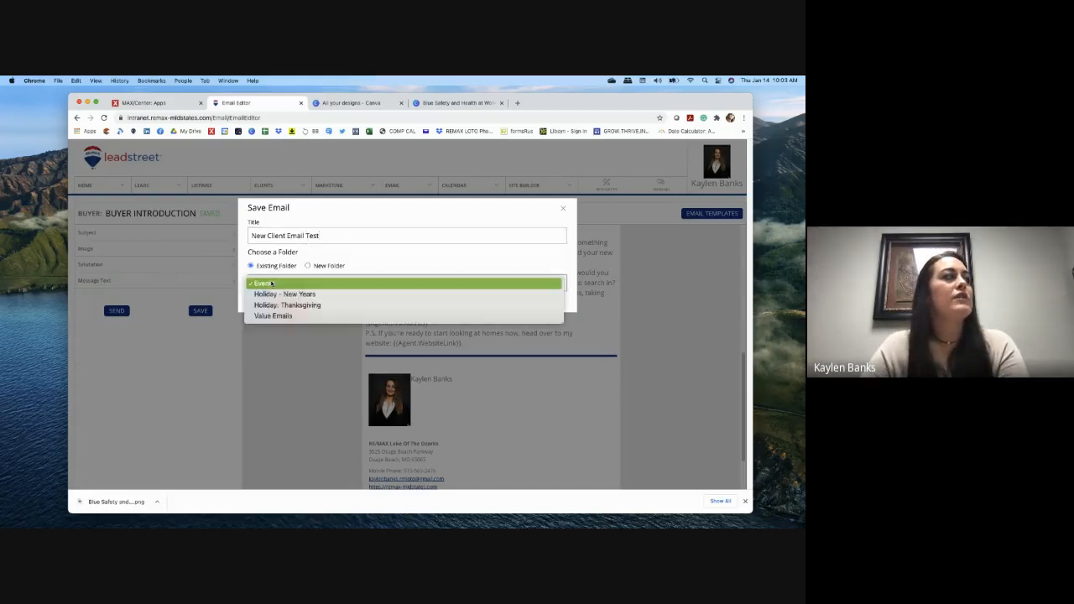
left_click(251, 263)
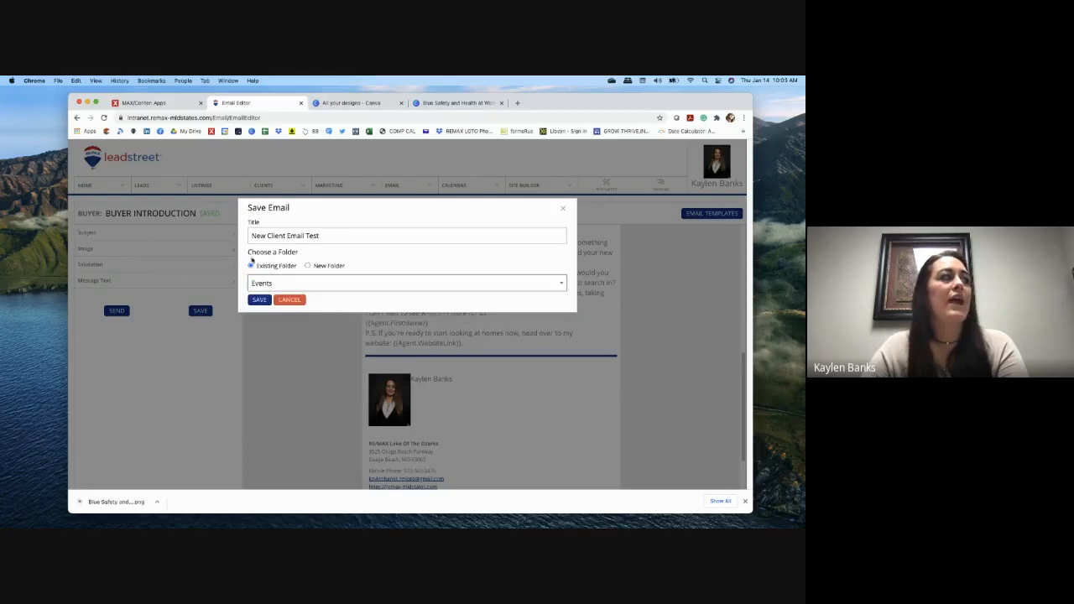
left_click(308, 266)
left_click(349, 297)
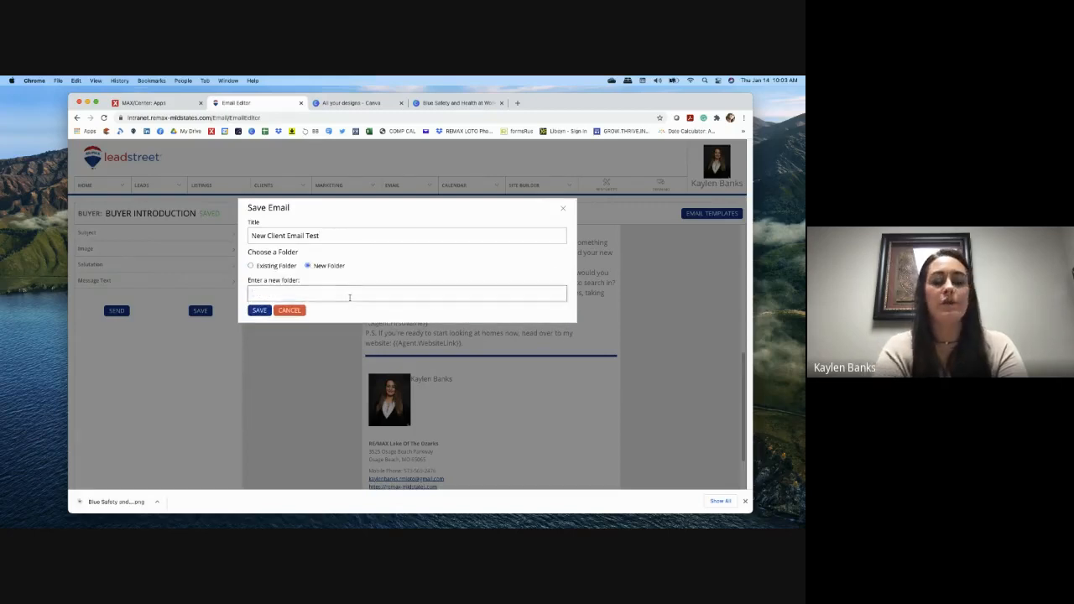
type("Test")
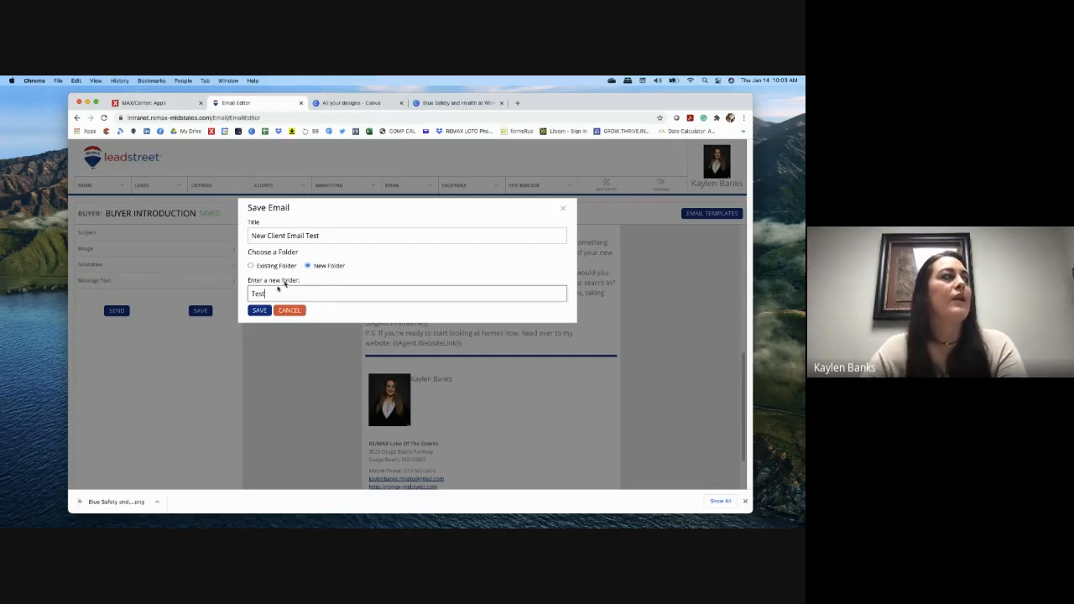
left_click(260, 310)
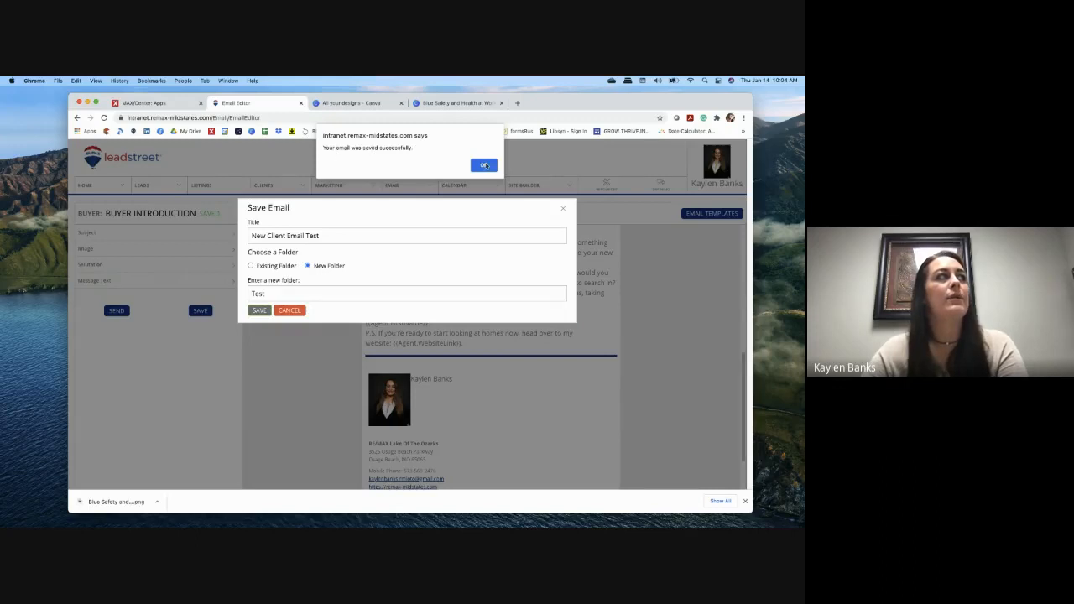
left_click(484, 165)
Step: Open New Client Email Test from the Test folder under My Templates
mouse_move(394, 188)
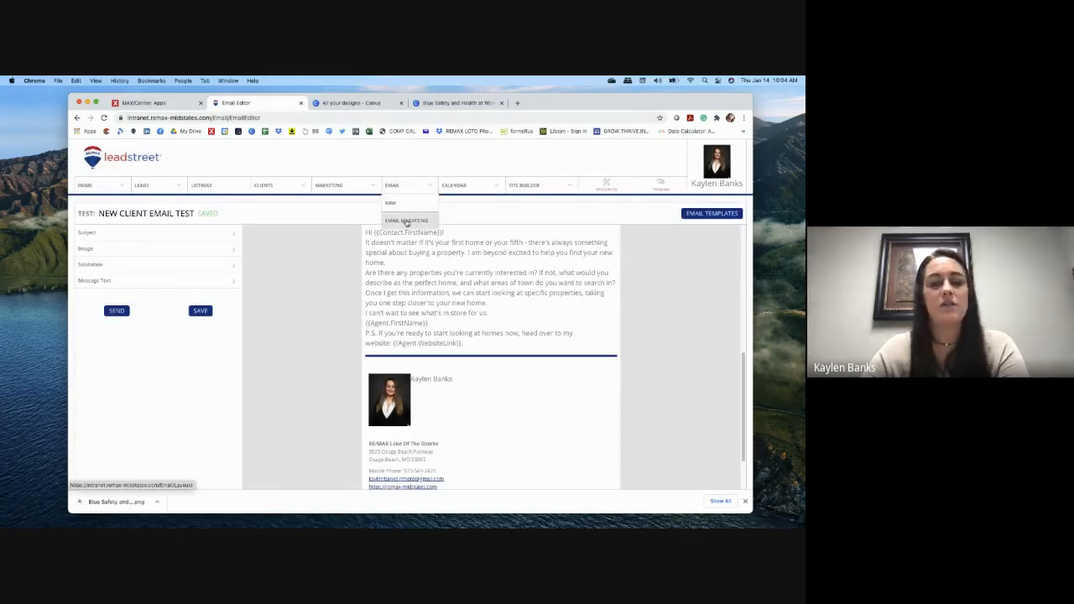
left_click(406, 221)
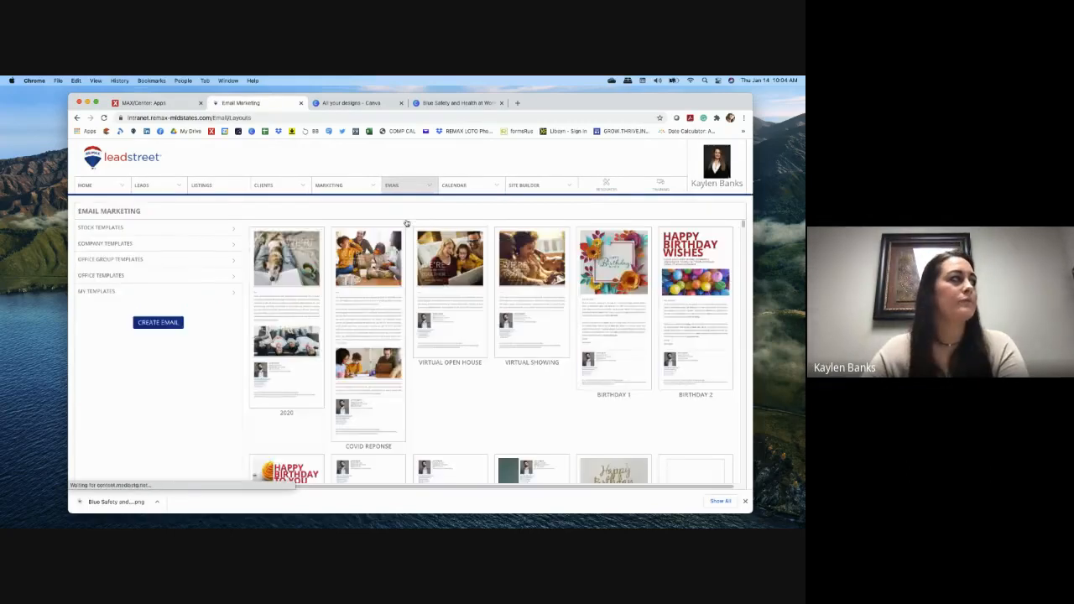
left_click(179, 291)
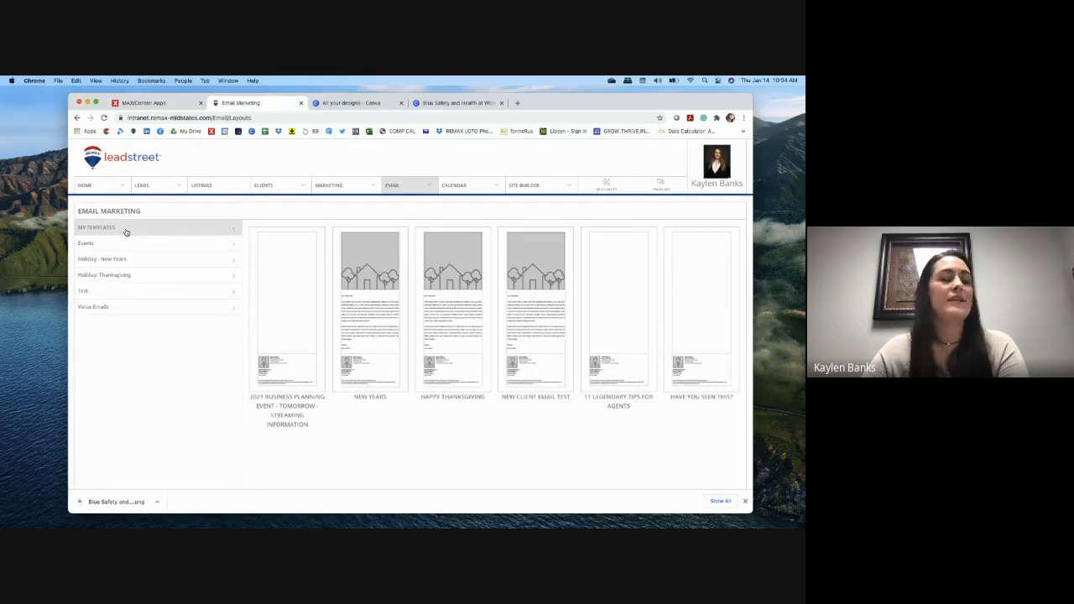
left_click(121, 293)
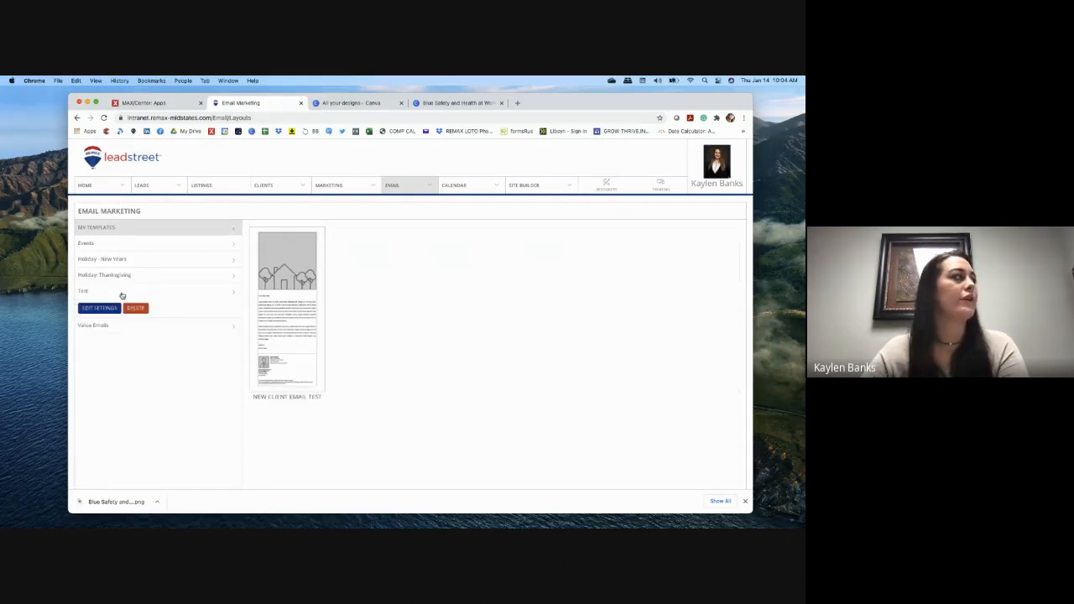
left_click(298, 285)
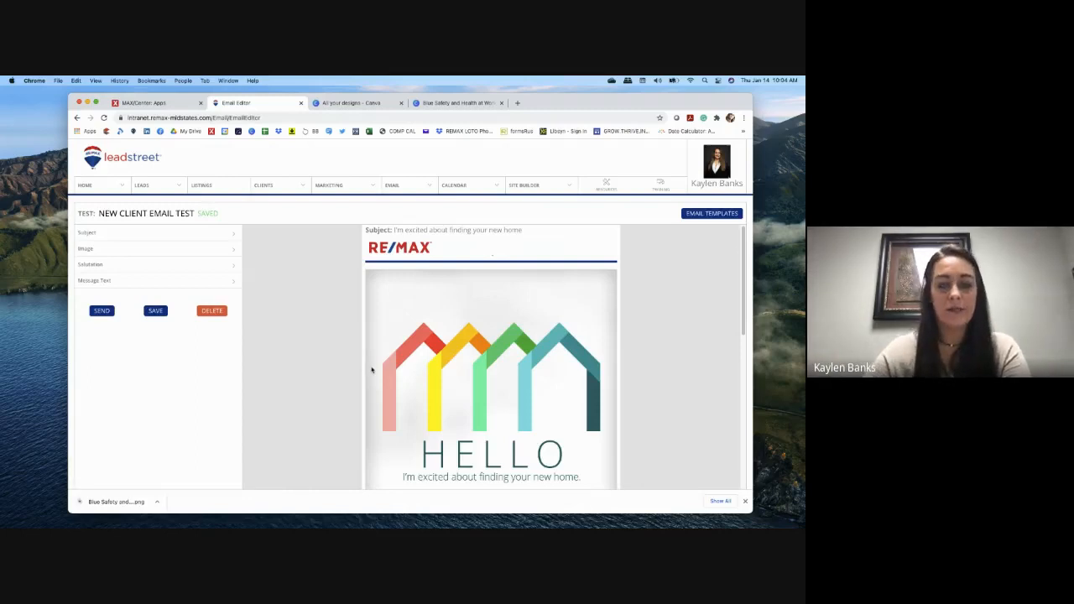
Step: Scroll through the saved email from the HELLO banner to the unsubscribe footer
scroll(371, 370, "down", 5)
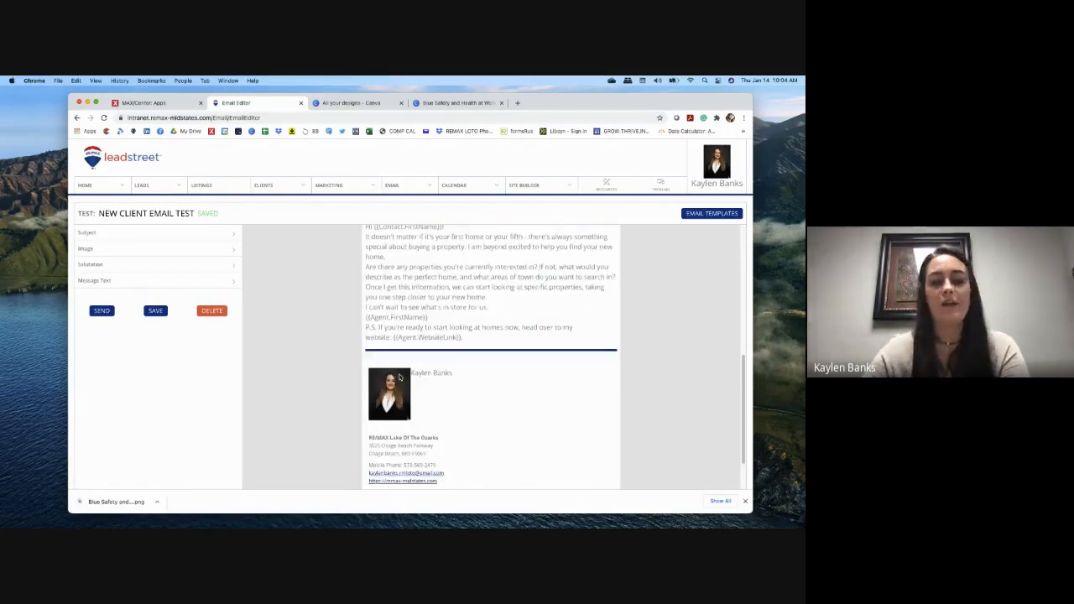
scroll(399, 378, "up", 5)
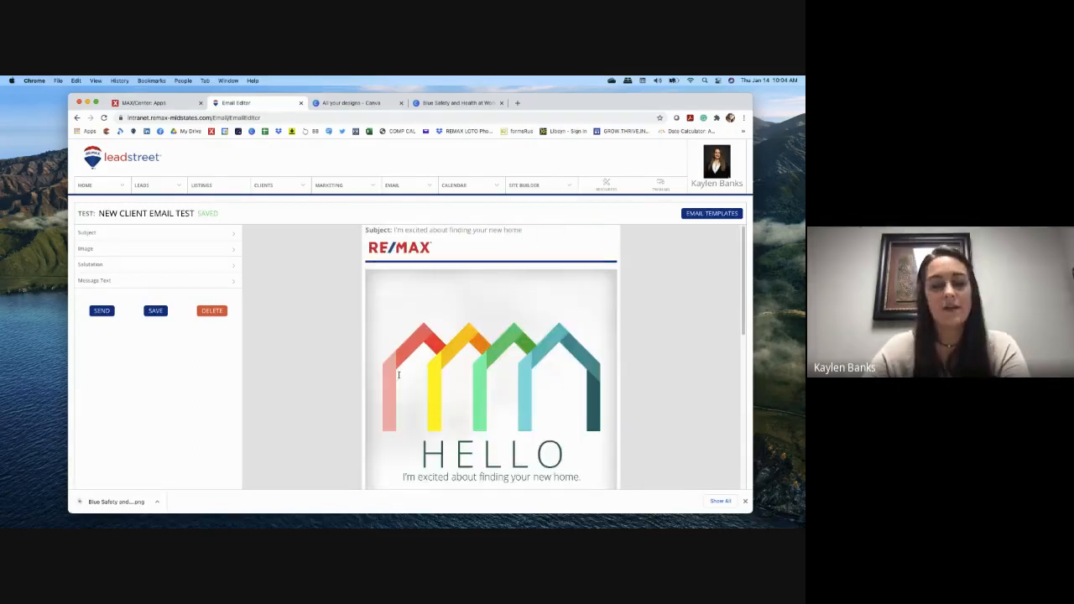
scroll(399, 378, "down", 5)
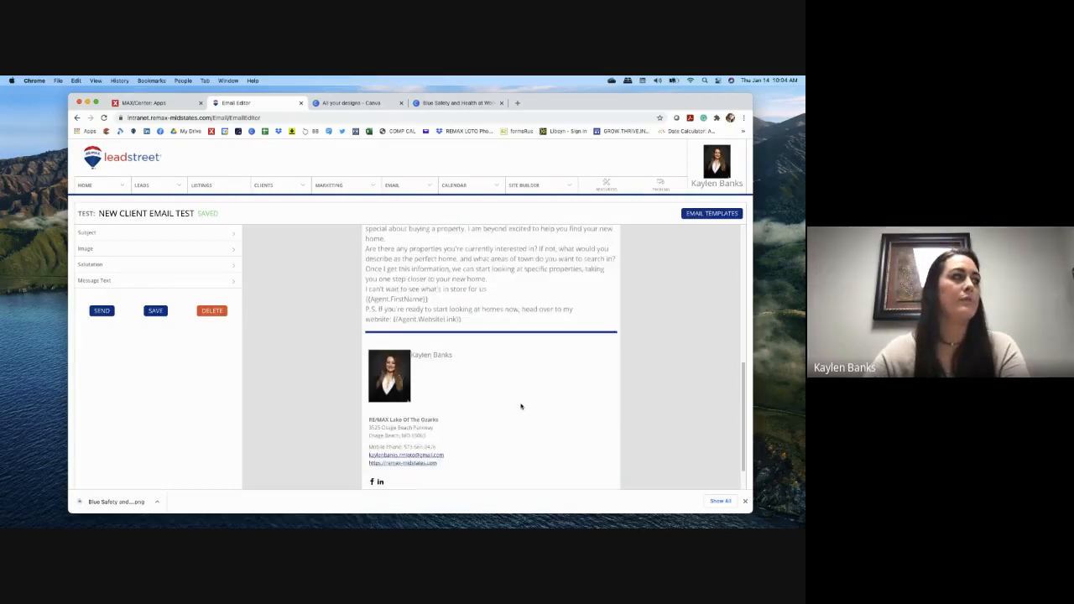
scroll(520, 406, "up", 5)
scroll(518, 401, "down", 6)
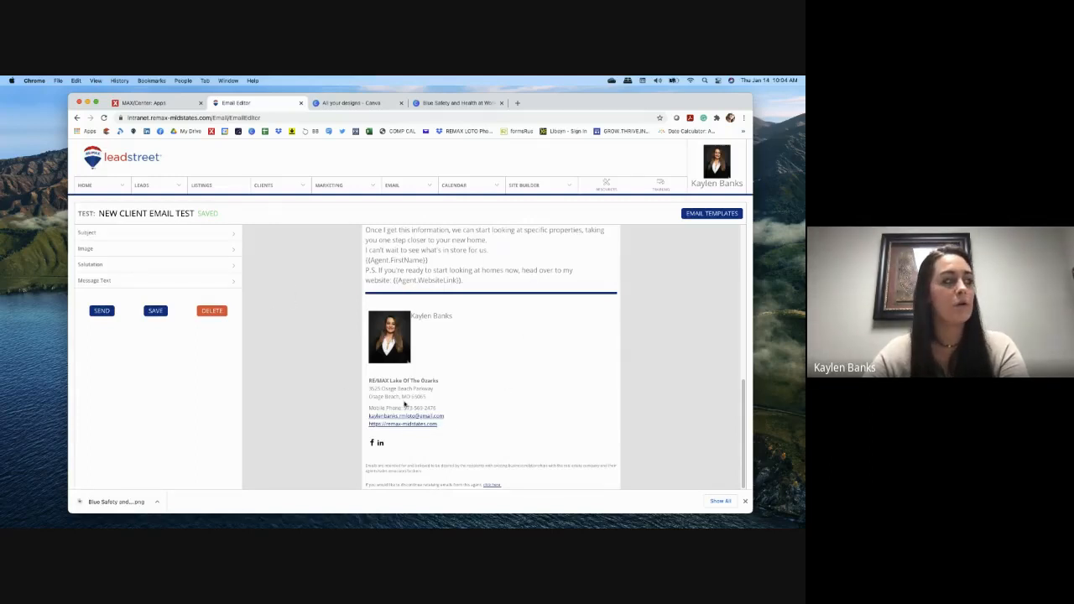
Step: In Email Signature settings, set the Signature Position to 'Standard - Footer'
mouse_move(724, 184)
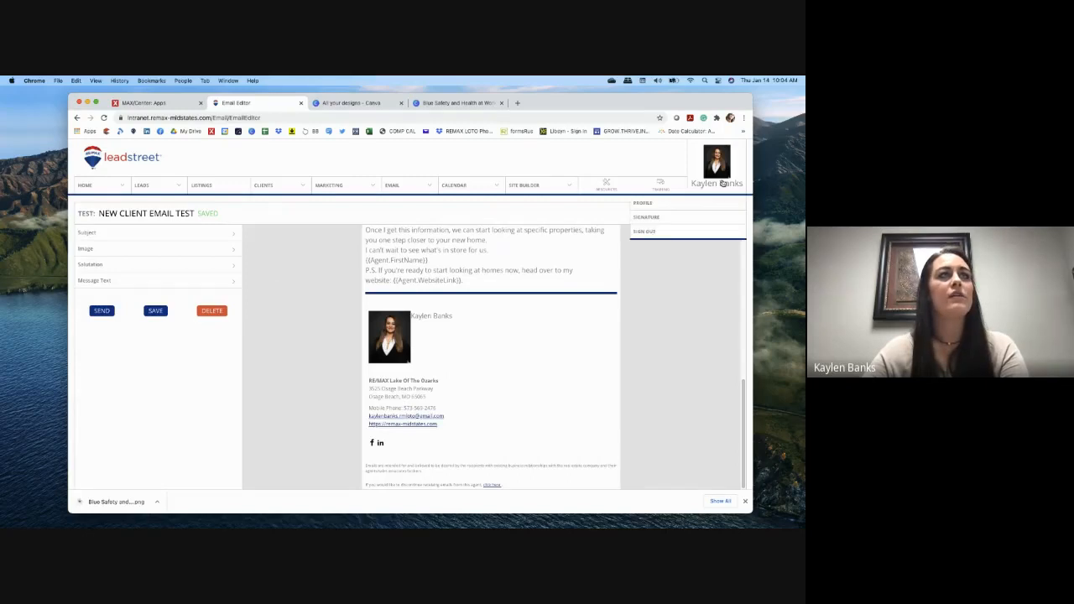
left_click(675, 224)
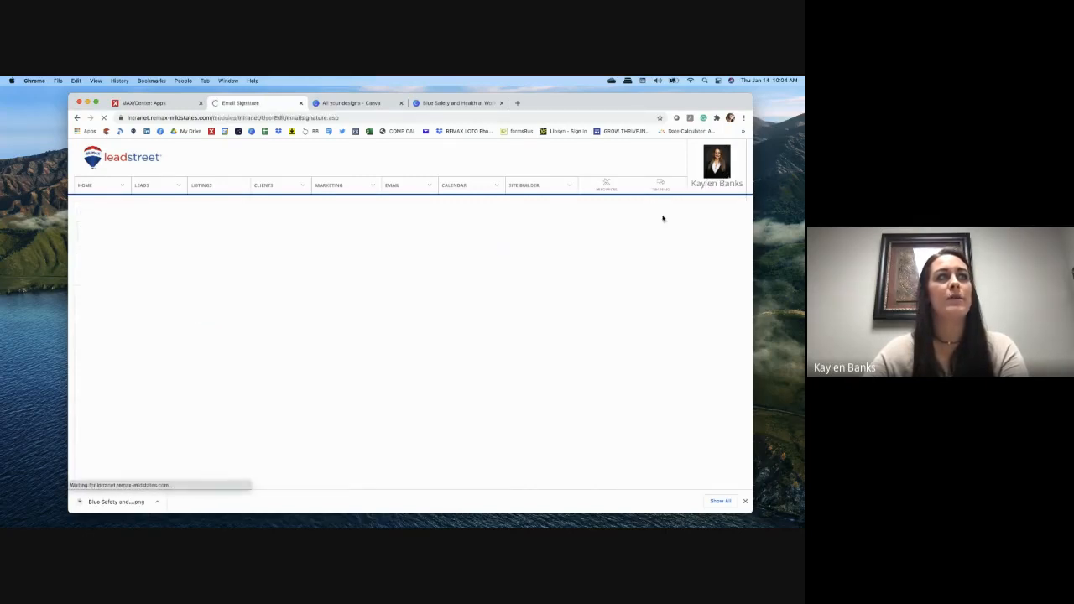
scroll(405, 296, "down", 1)
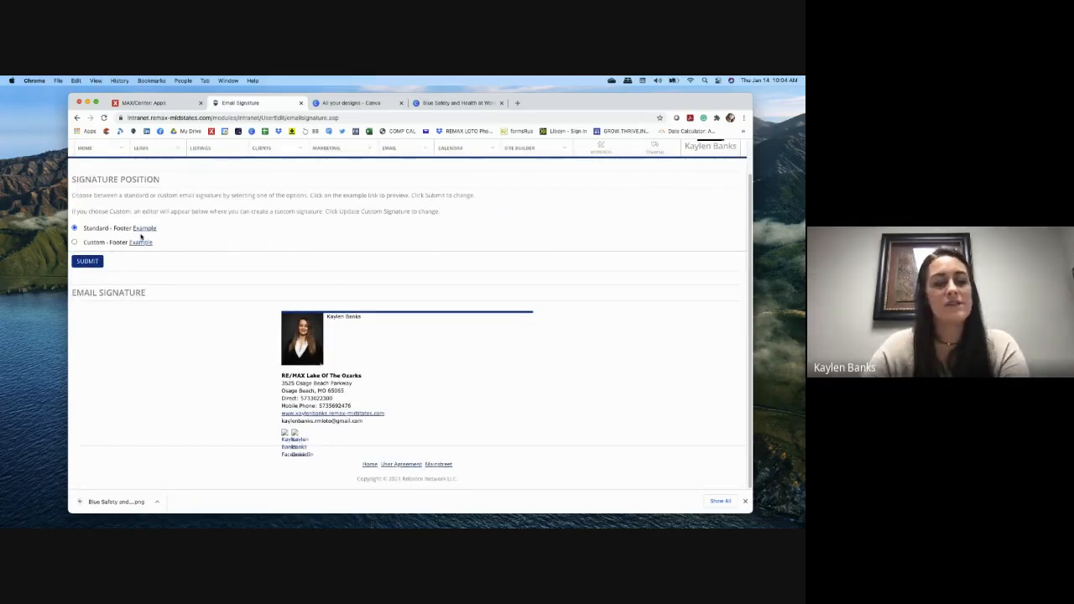
left_click(74, 243)
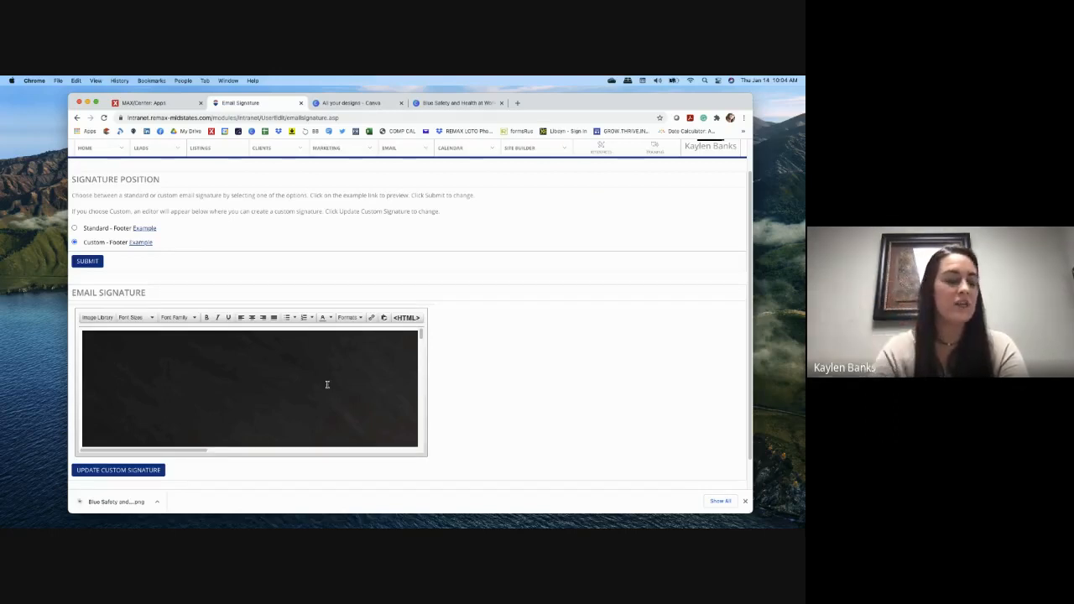
left_click(76, 229)
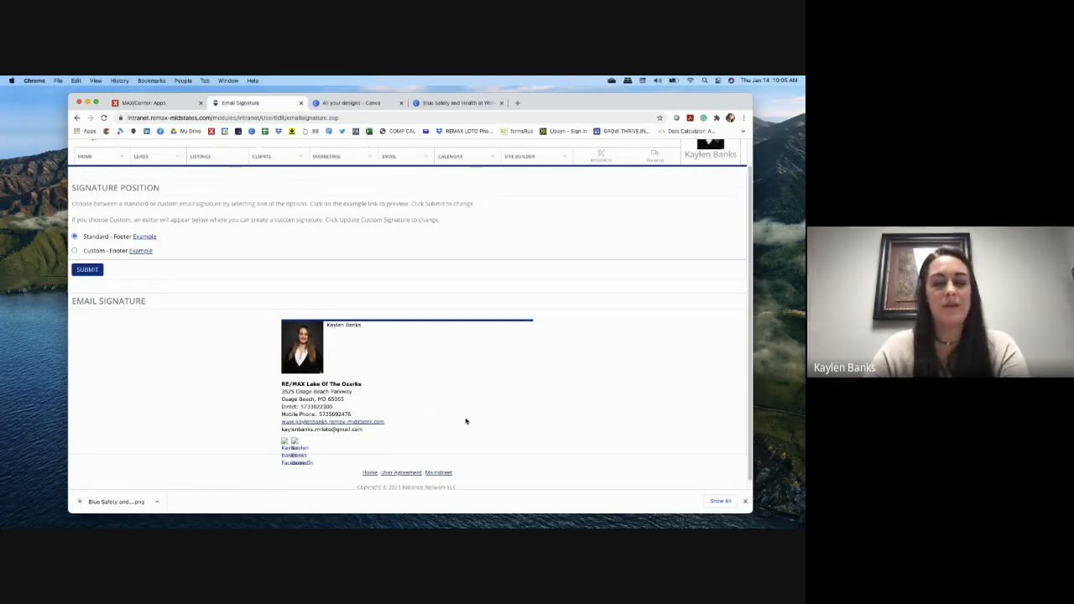
scroll(465, 419, "up", 1)
scroll(532, 356, "down", 1)
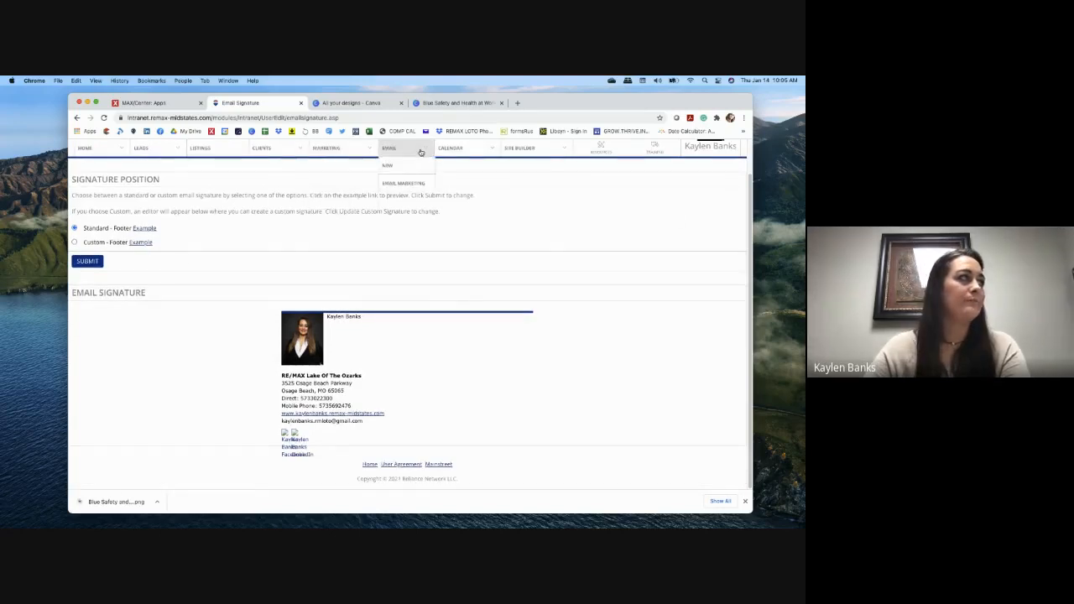
Step: Open the NEW CLIENT EMAIL TEST template from the Text category of My Templates
left_click(408, 184)
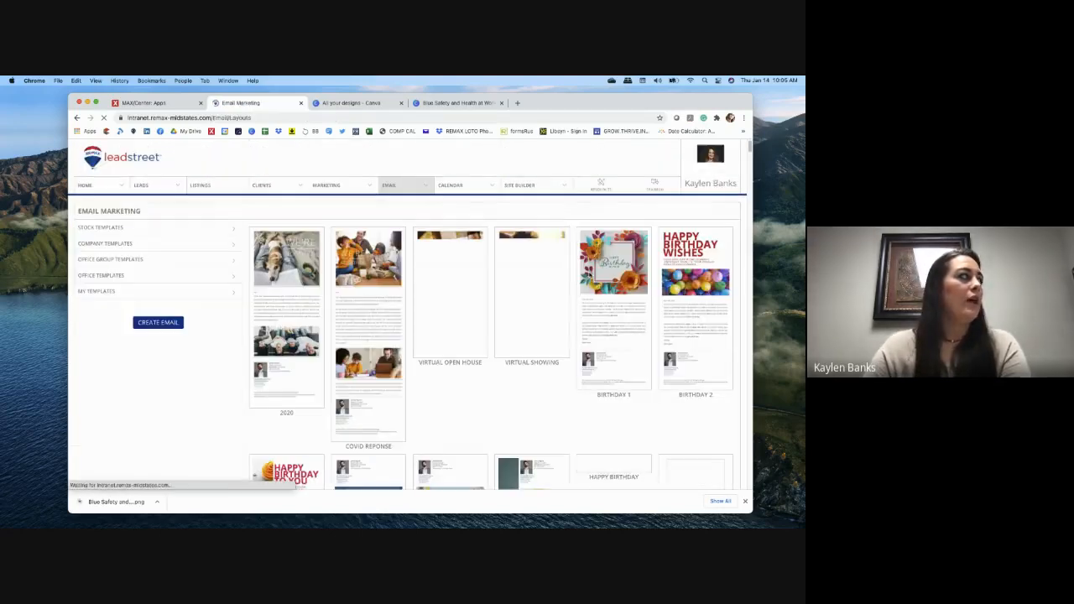
left_click(149, 295)
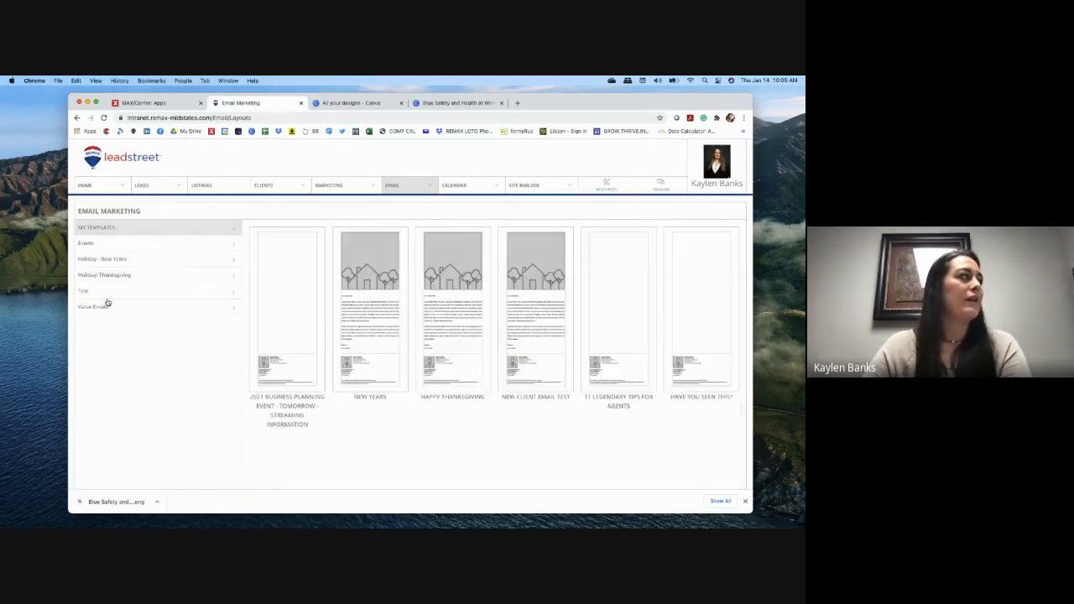
left_click(112, 297)
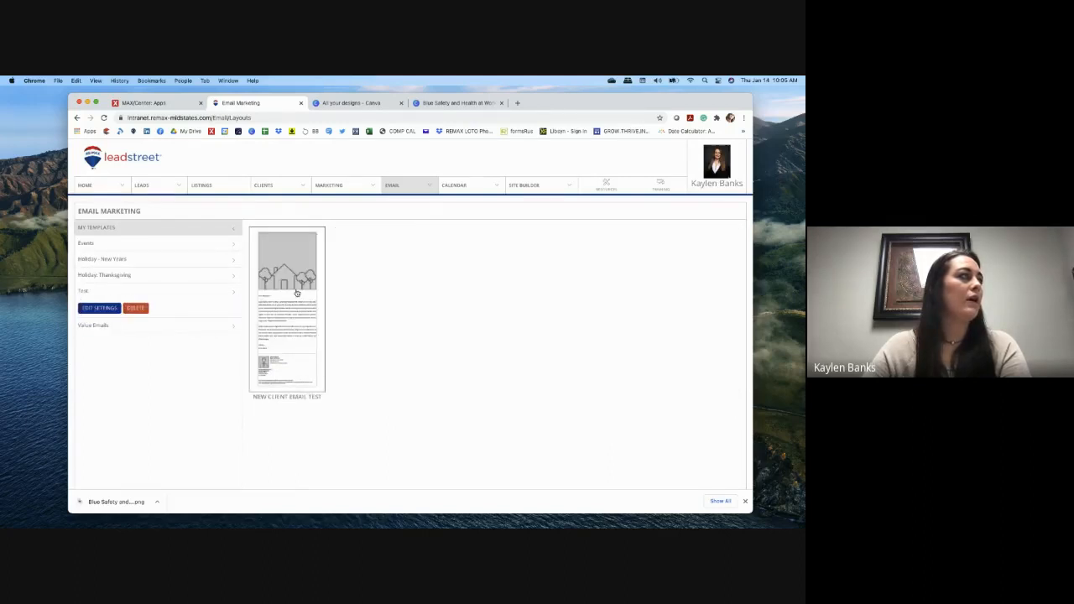
left_click(298, 293)
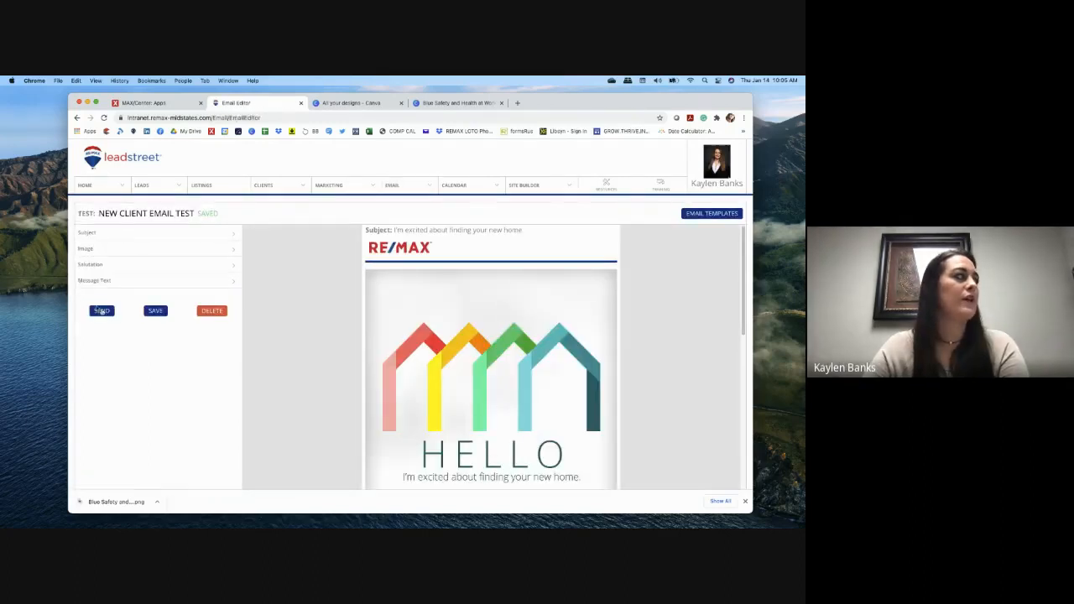
Step: Open the Send To dialog, close it without sending, and go to the Contacts list
left_click(100, 311)
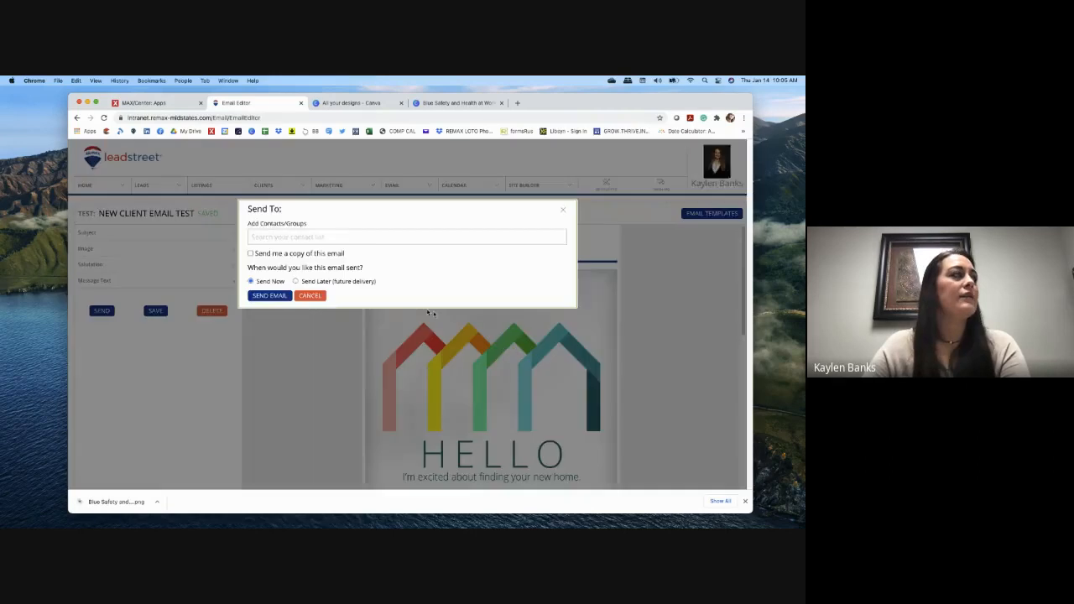
left_click(316, 236)
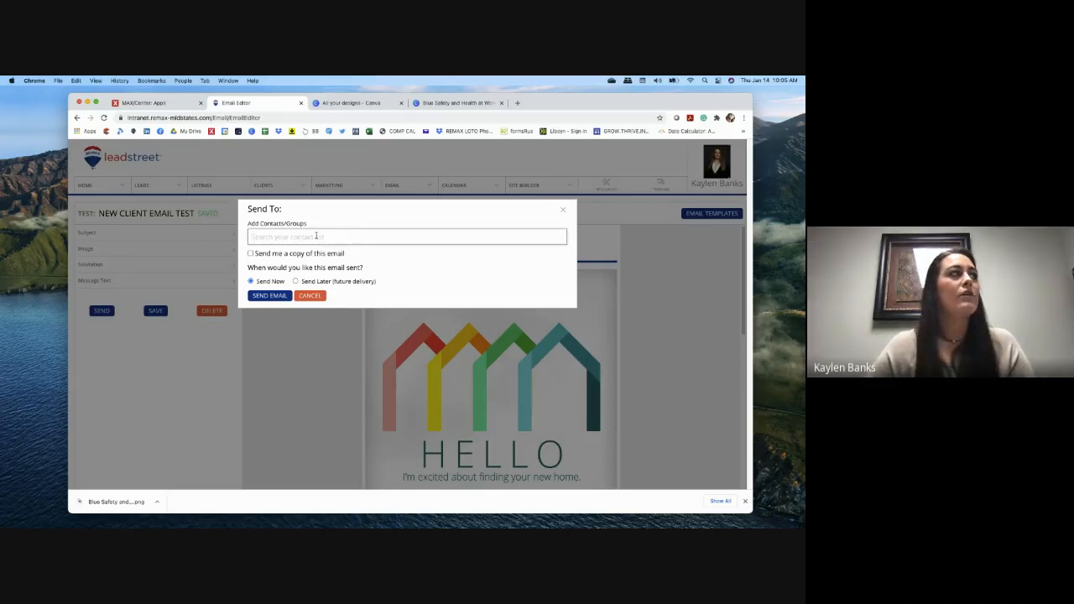
left_click(563, 208)
mouse_move(278, 184)
left_click(281, 206)
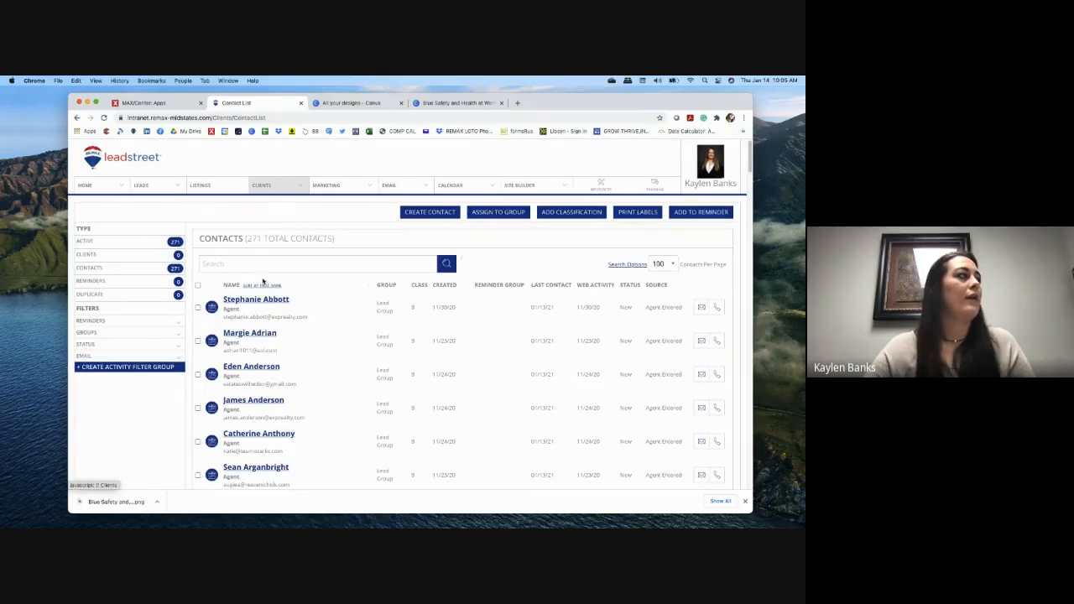
Step: Search the contacts for the presenter's name and open the single match's profile
left_click(266, 266)
type("j")
key("BackSpace")
type("\\")
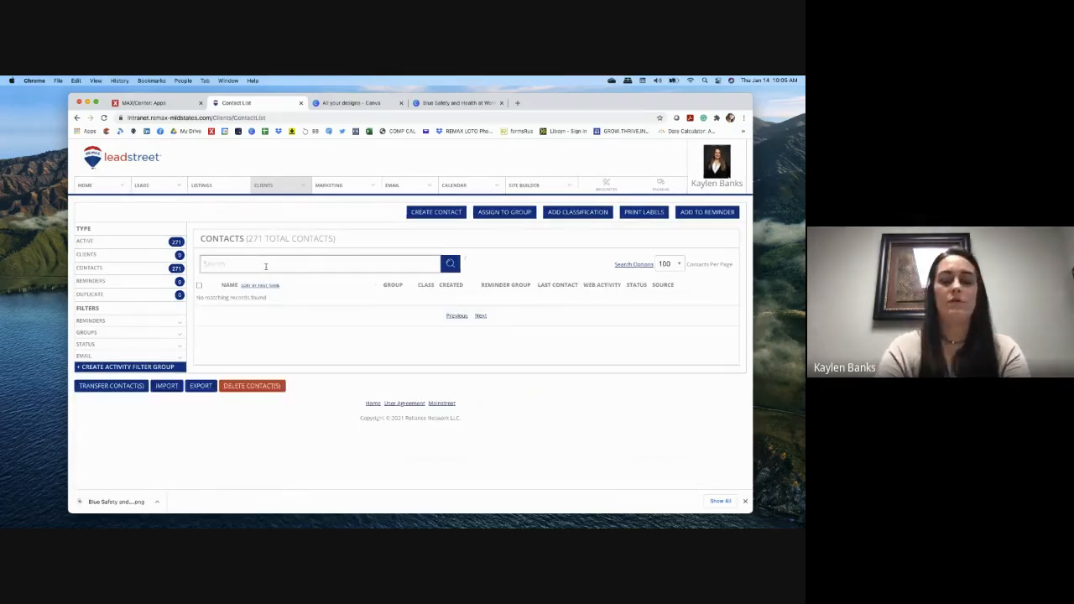
type("kay")
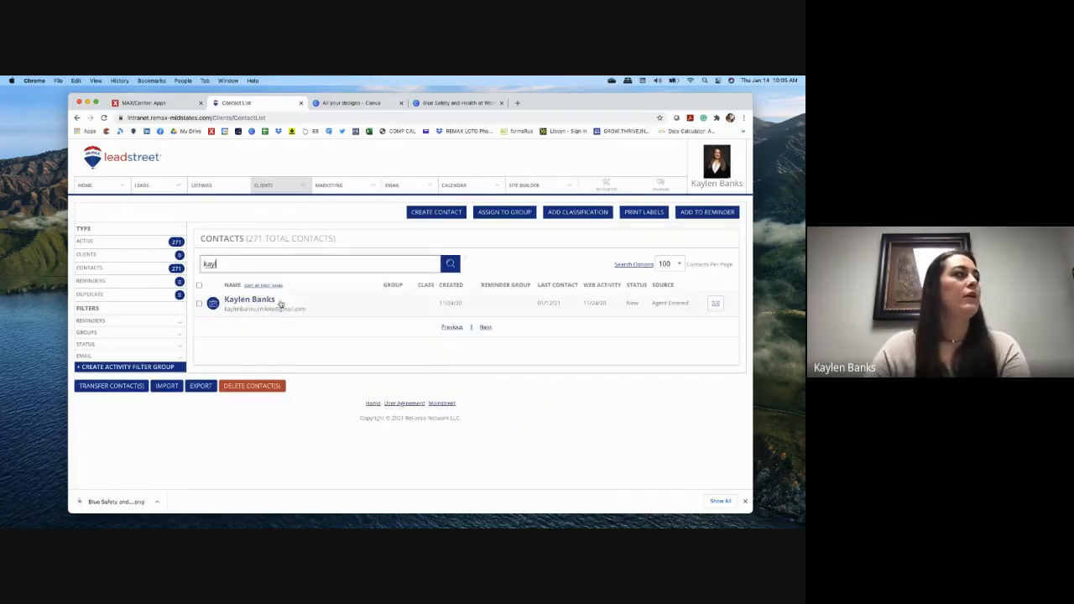
type("l")
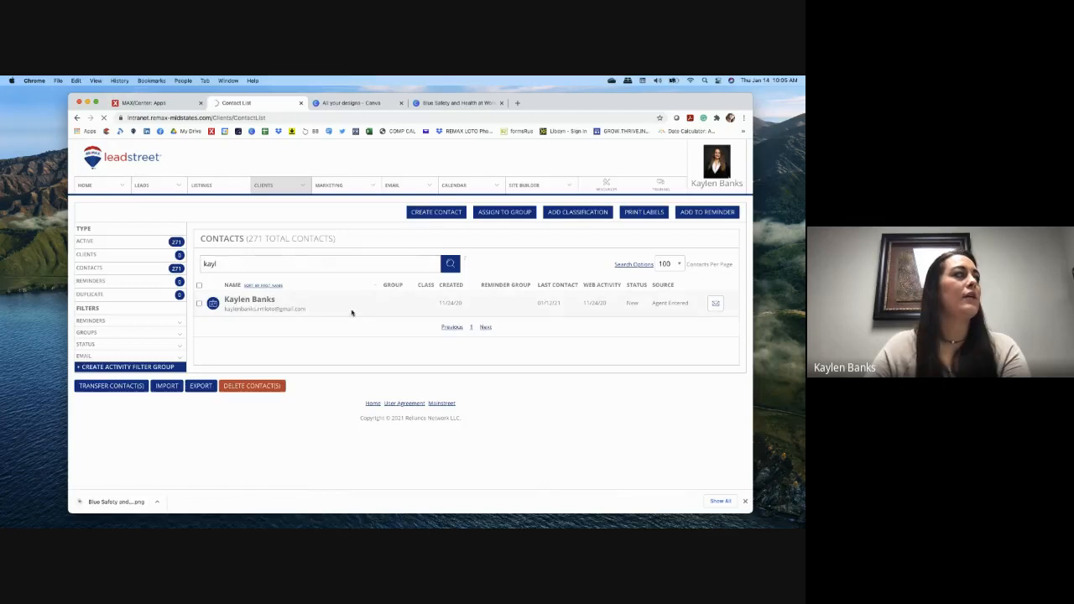
left_click(262, 300)
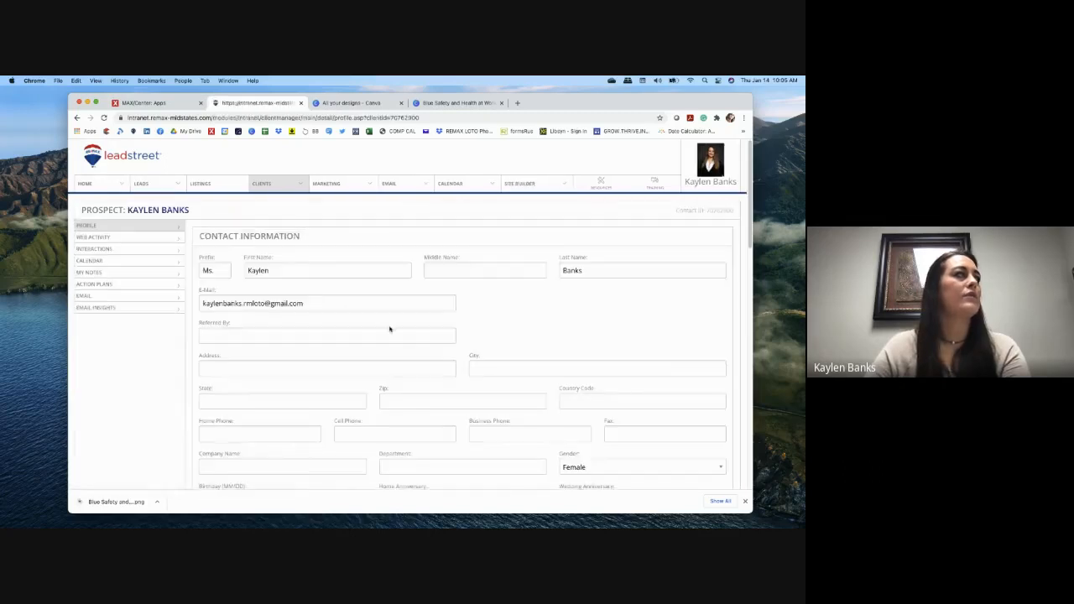
scroll(389, 329, "down", 15)
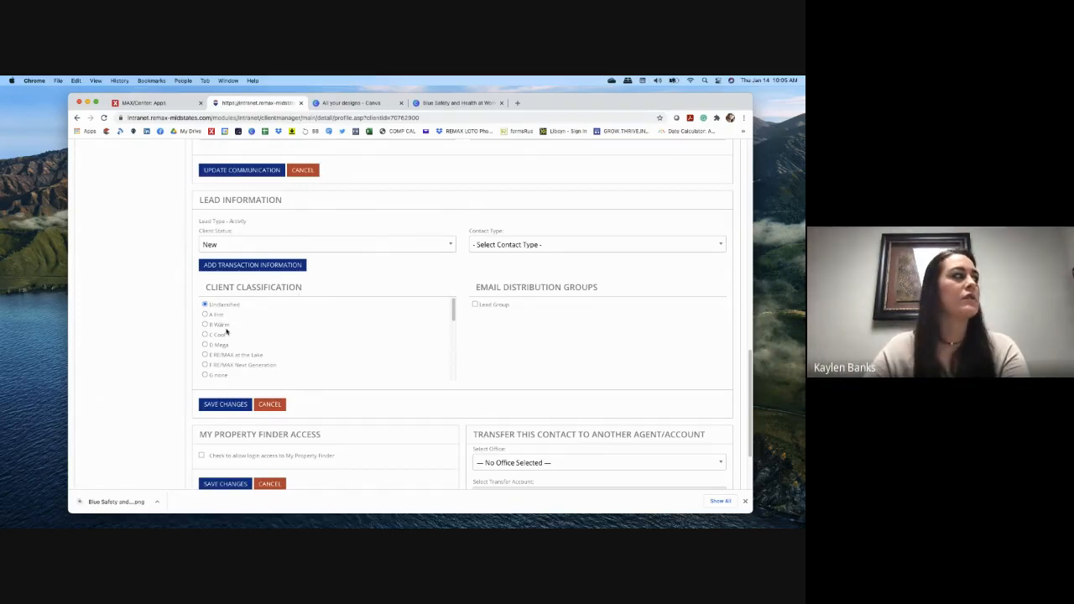
scroll(226, 332, "down", 2)
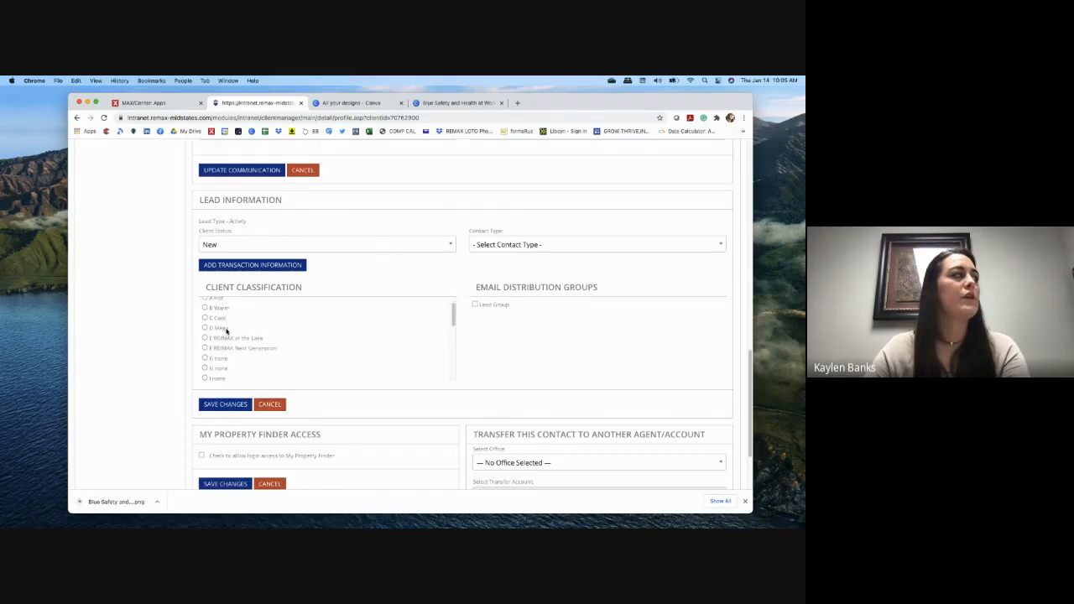
scroll(222, 369, "down", 1)
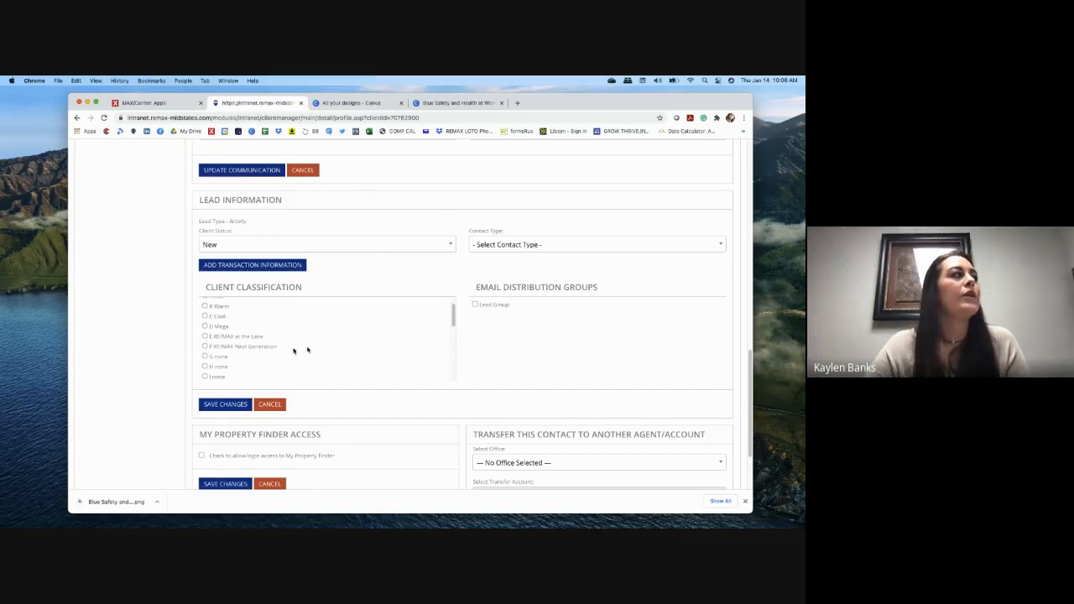
scroll(256, 335, "down", 3)
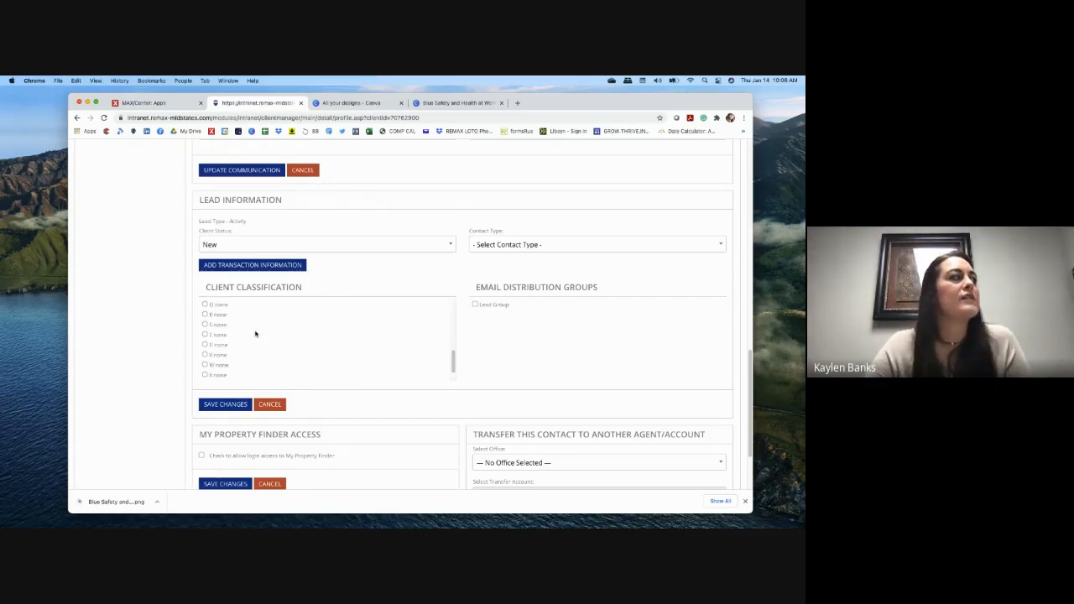
scroll(257, 336, "up", 5)
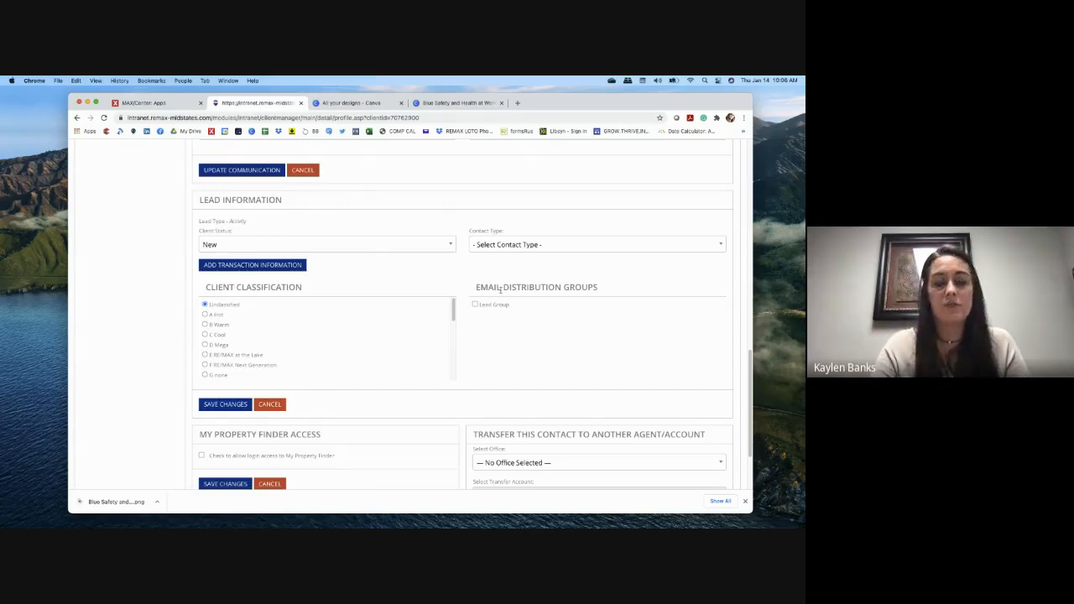
scroll(522, 351, "up", 15)
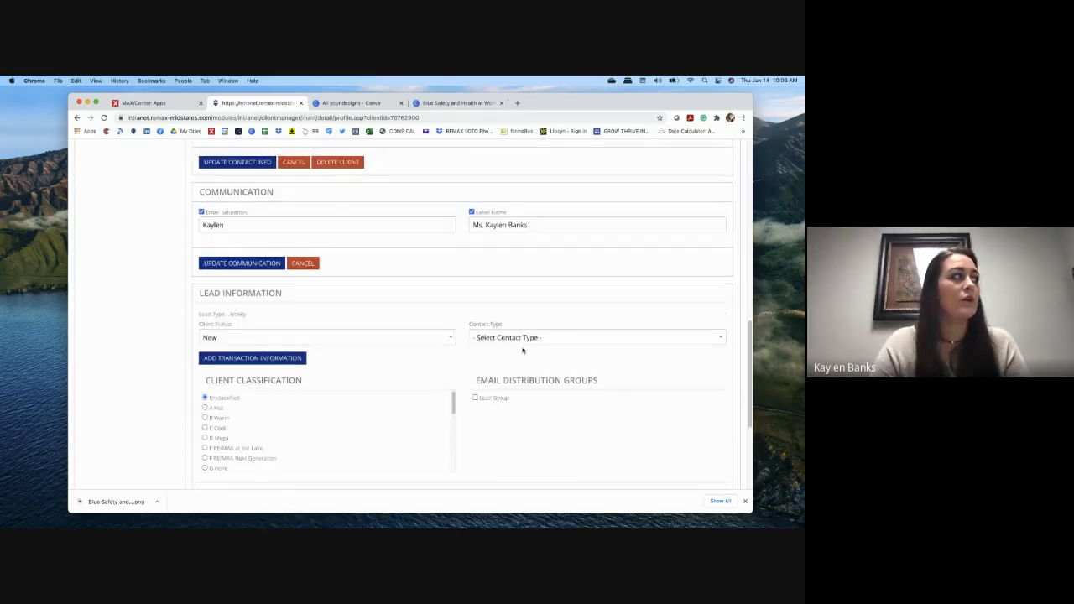
scroll(524, 339, "up", 1)
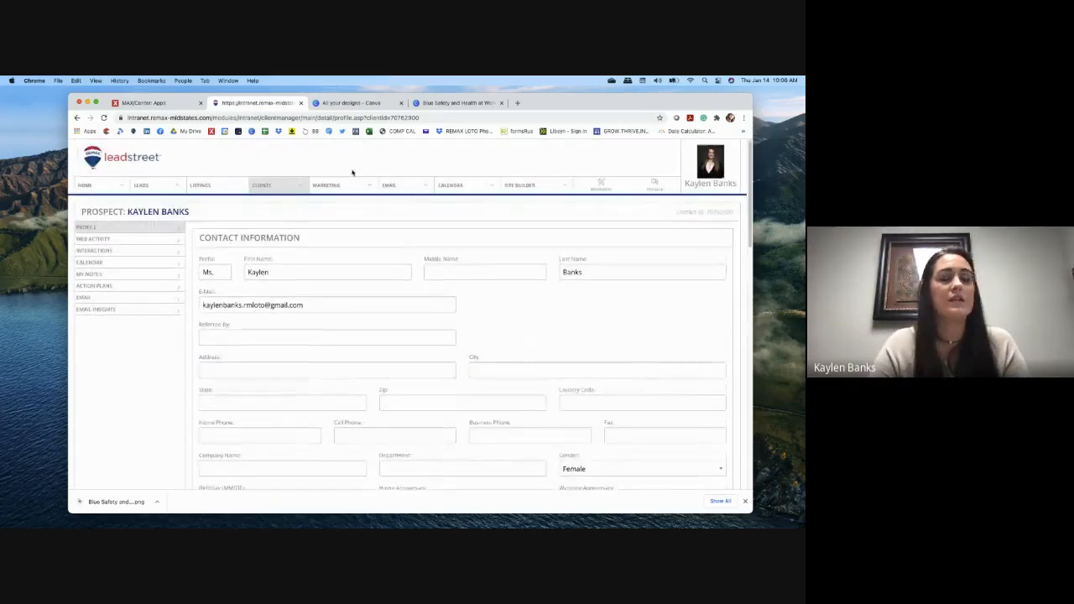
Step: Open NEW CLIENT EMAIL TEST from My Templates and bring up its Send To dialog with Send Now
mouse_move(413, 188)
left_click(408, 218)
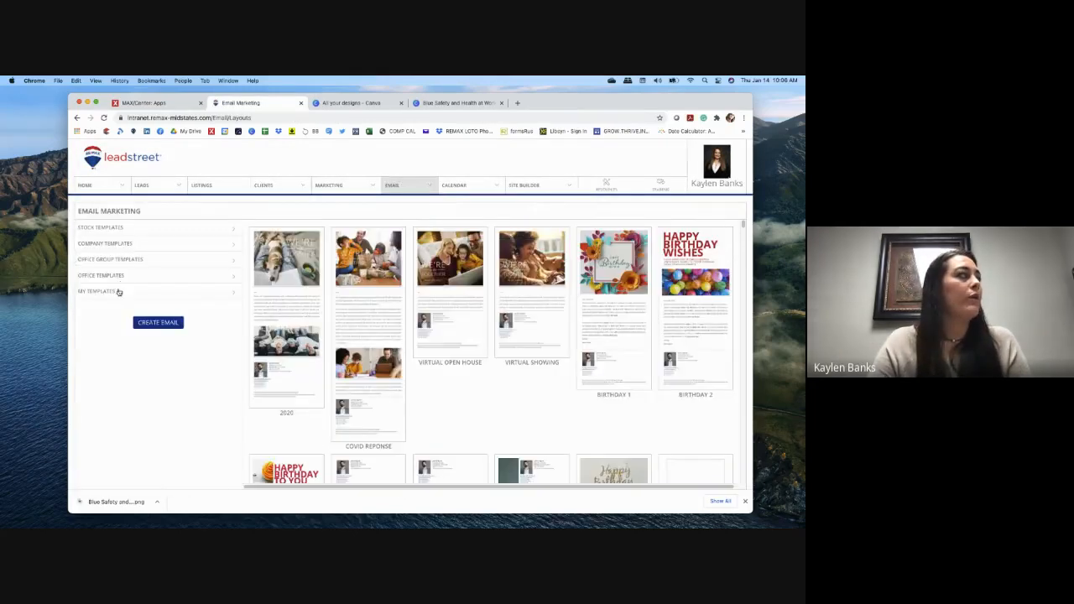
left_click(166, 311)
left_click(194, 294)
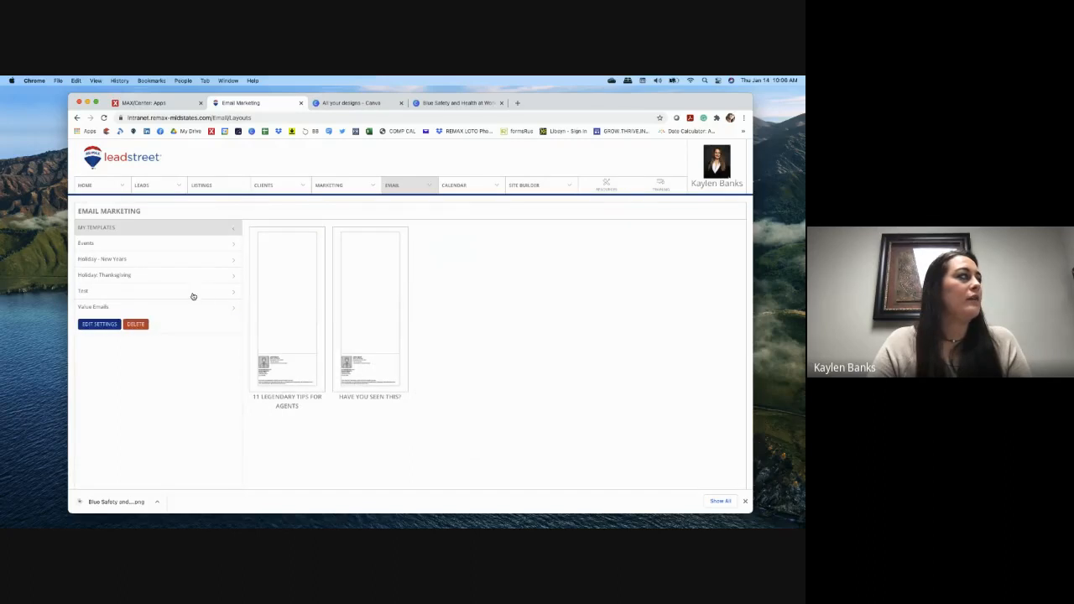
left_click(283, 290)
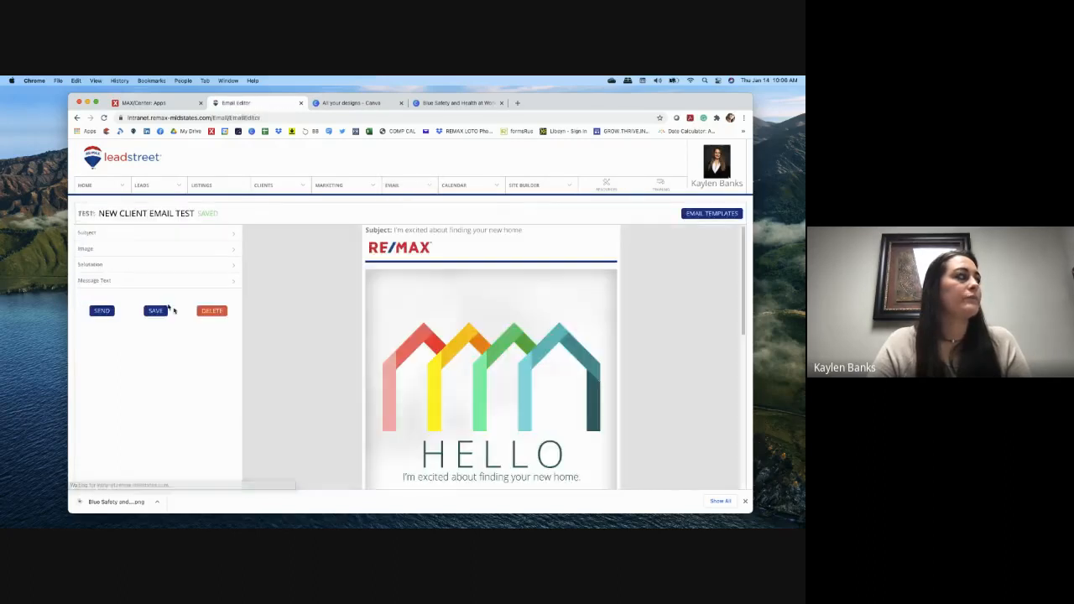
left_click(102, 310)
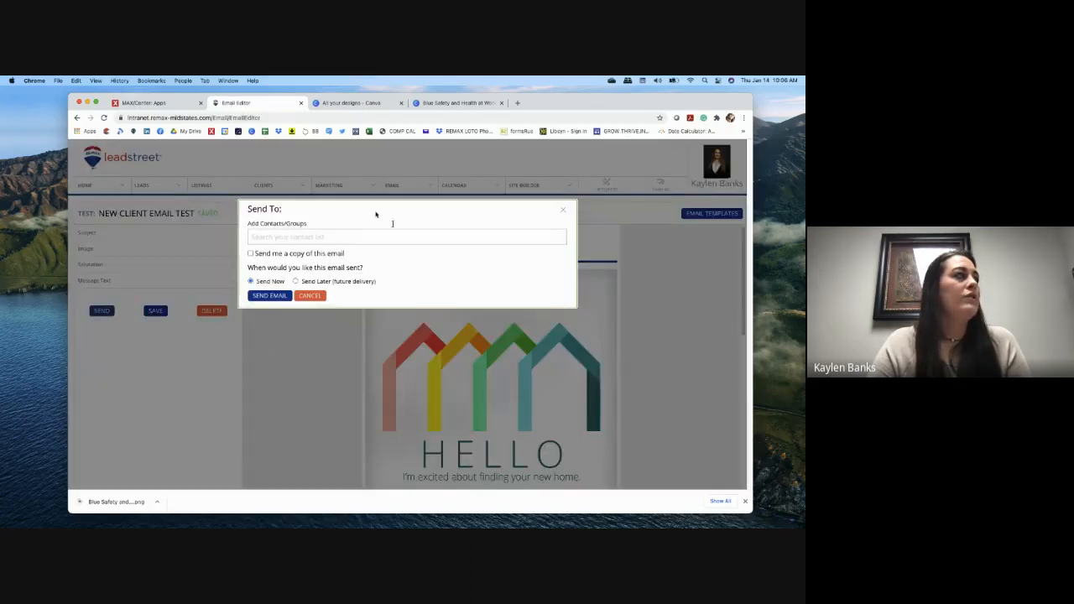
Step: Search contacts by name and add the presenter's own e-mail address as the recipient
left_click(341, 238)
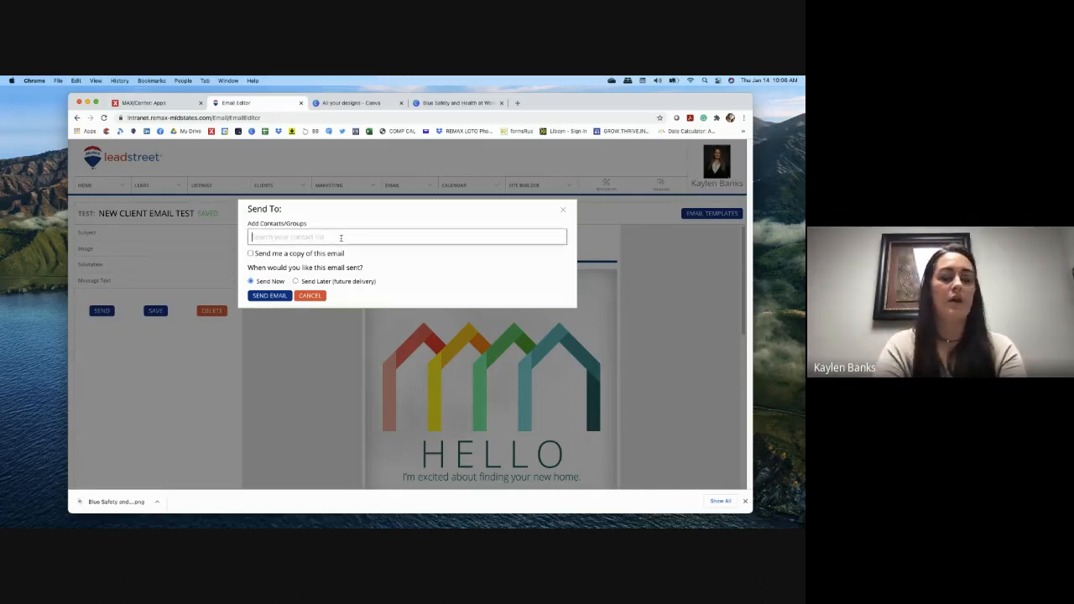
type("lead")
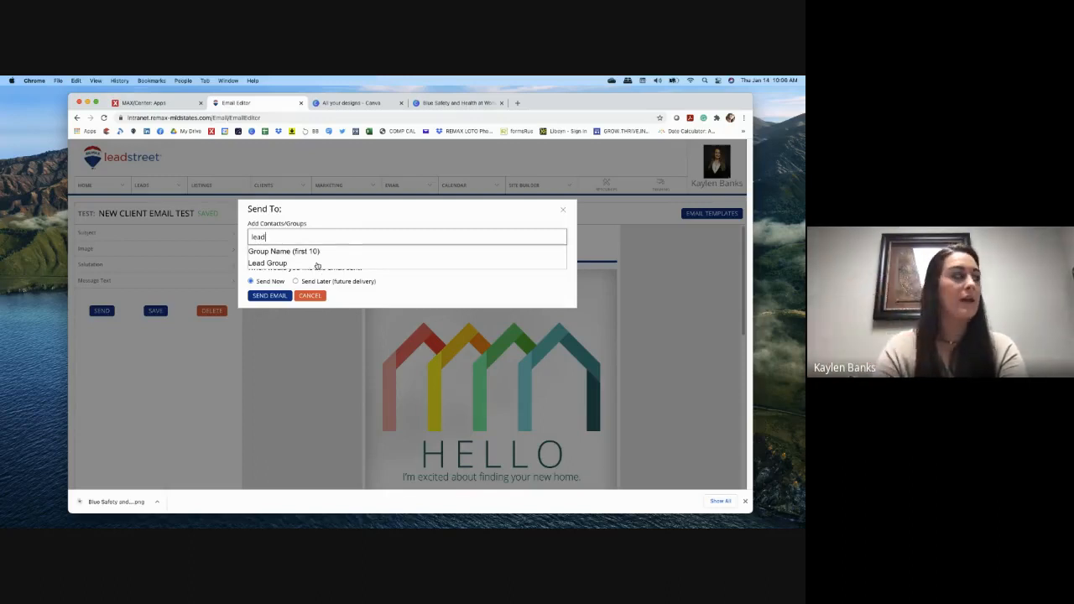
key("BackSpace")
key("BackSpace")
key("BackSpace")
key("BackSpace")
type("kaylen")
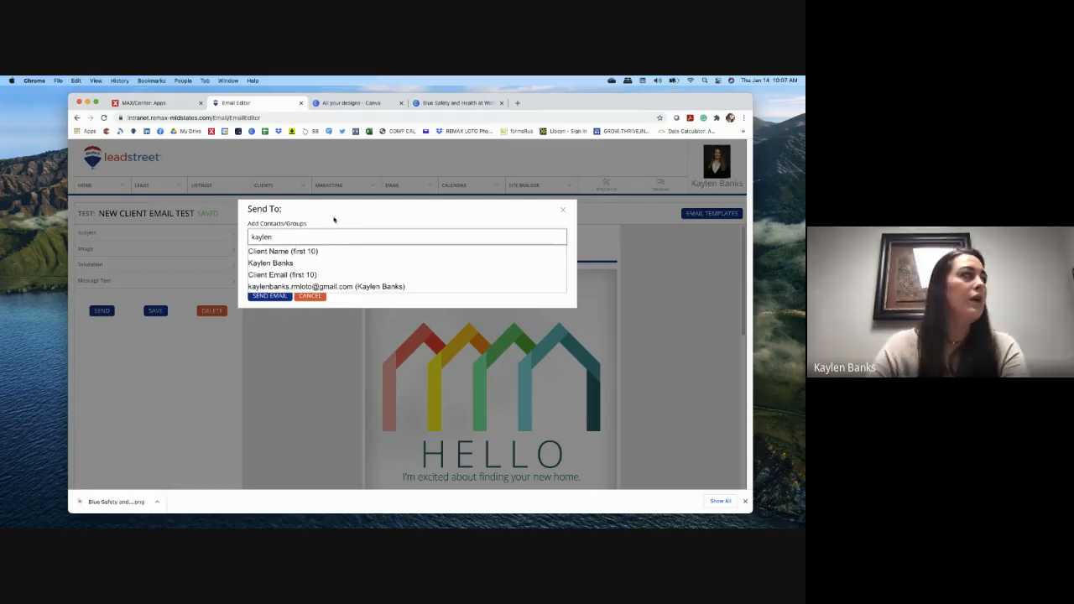
key("BackSpace")
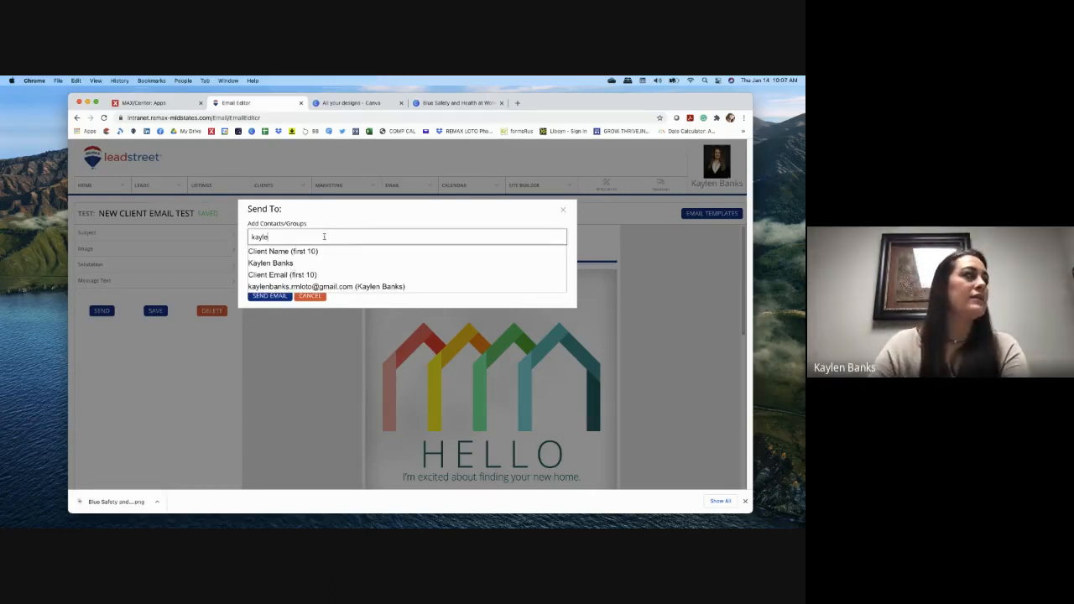
left_click(312, 263)
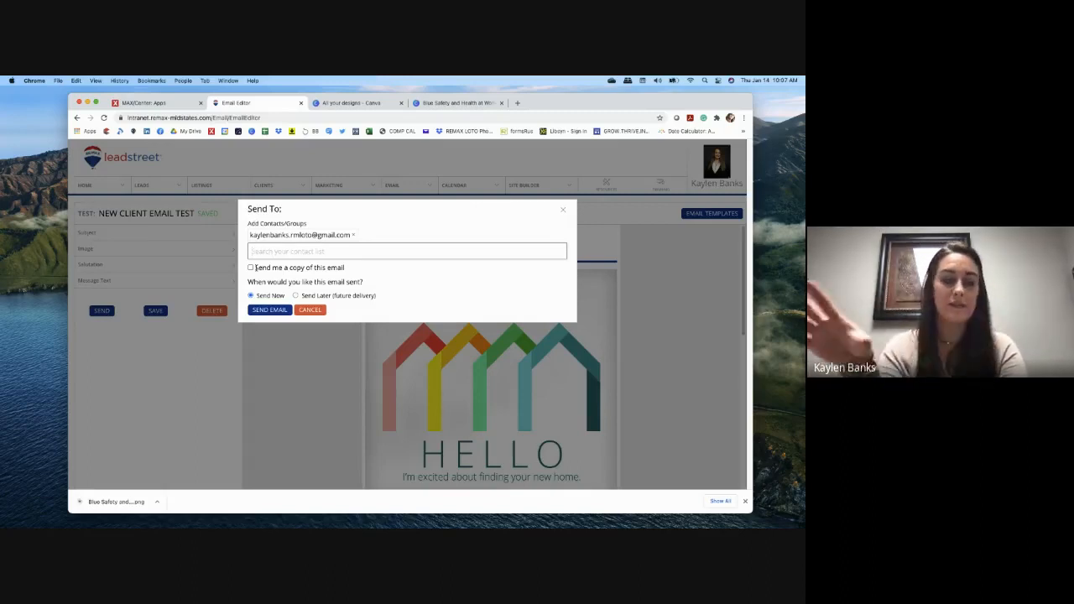
left_click(295, 296)
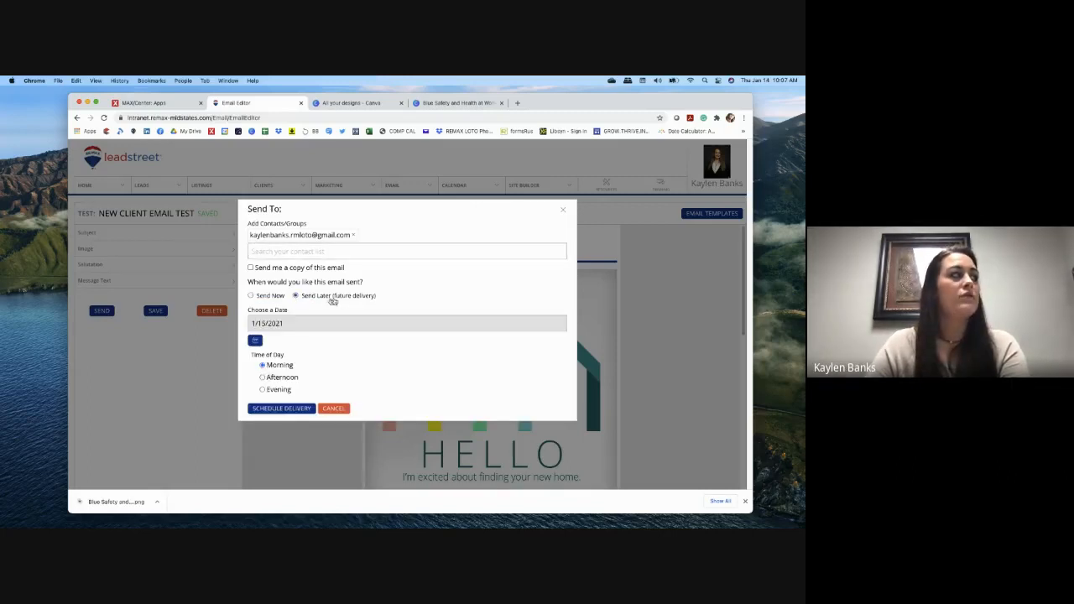
left_click(258, 339)
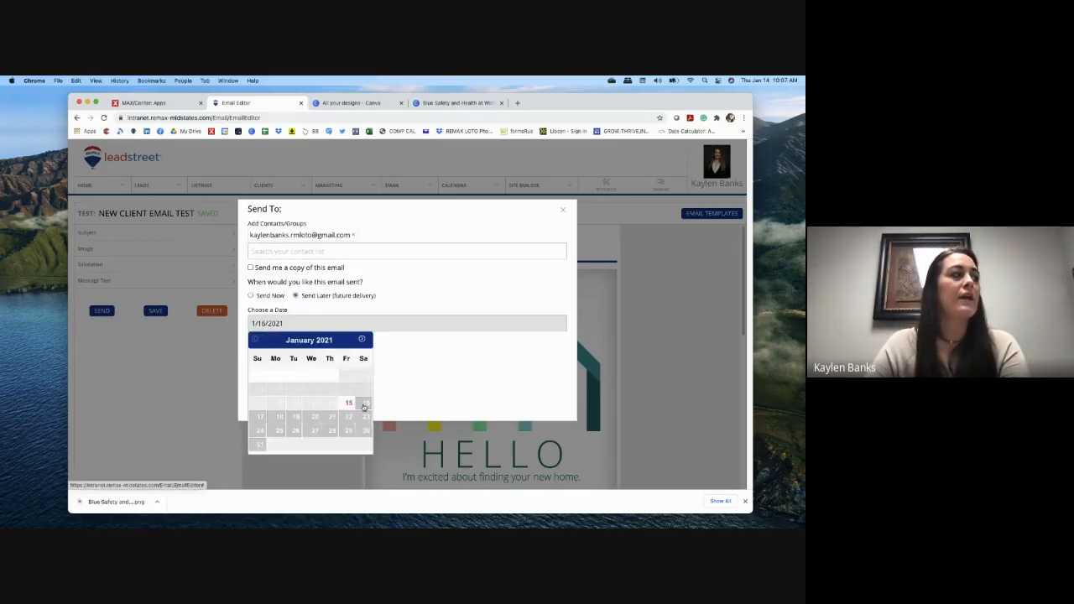
left_click(363, 407)
left_click(255, 339)
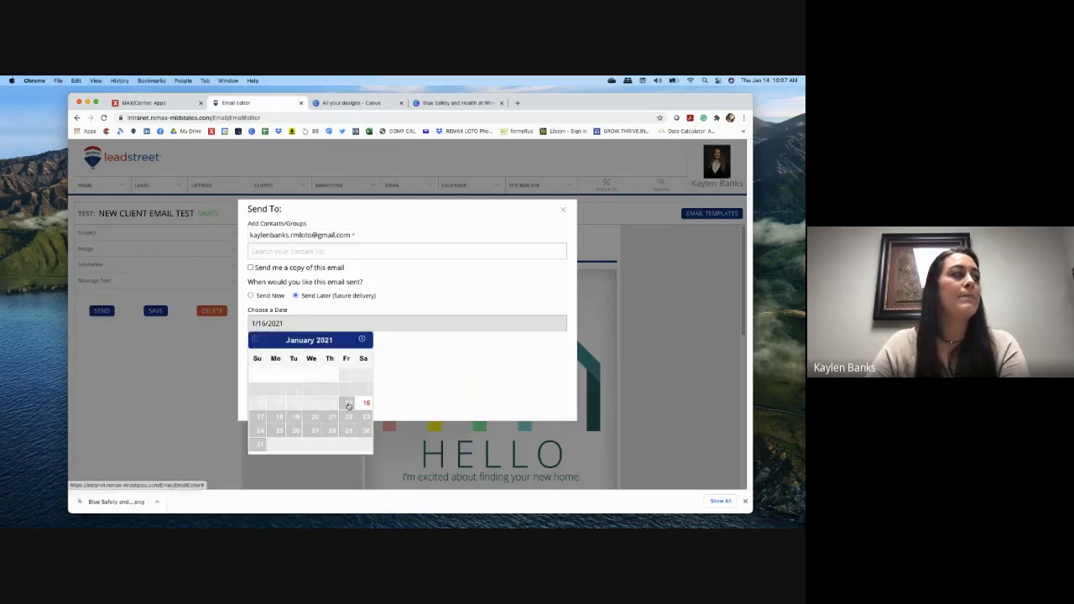
left_click(349, 407)
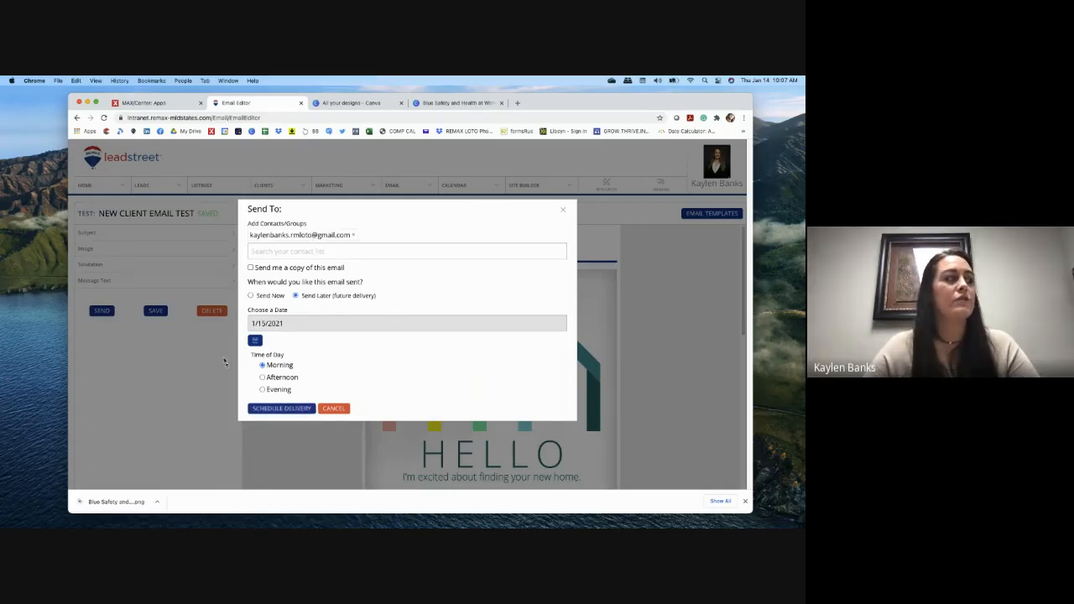
left_click(250, 295)
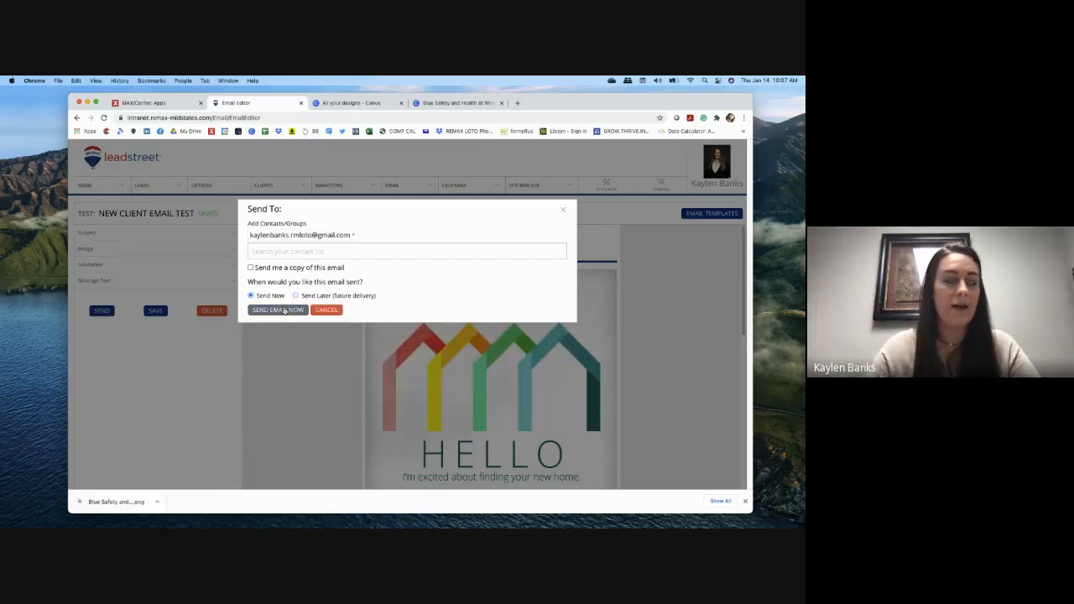
Step: Close the send options unsent, browse the Blank stock templates, then return to the Email Marketing gallery
left_click(562, 208)
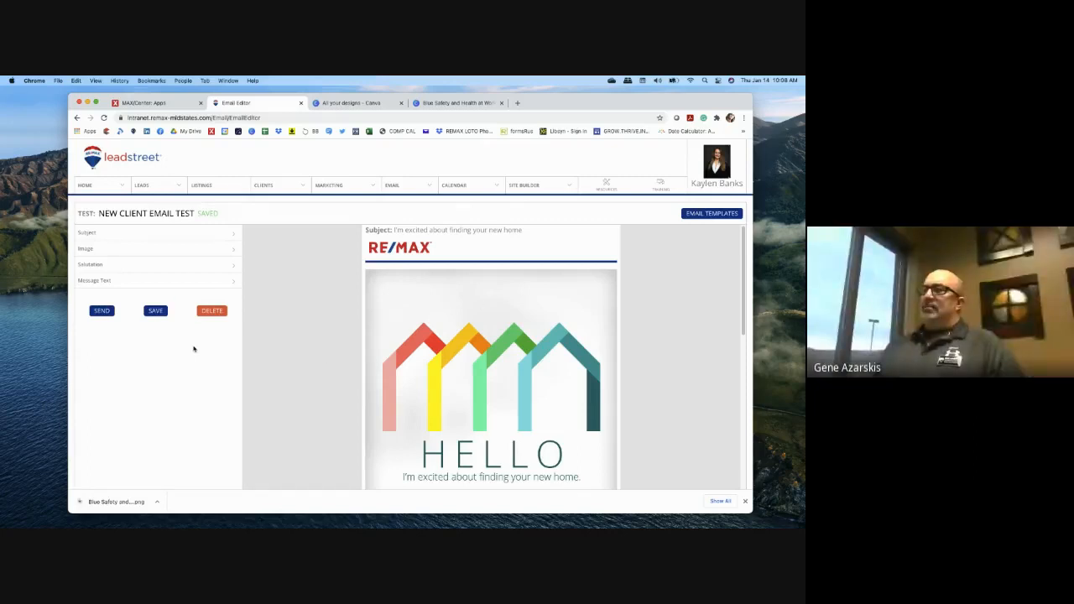
mouse_move(392, 185)
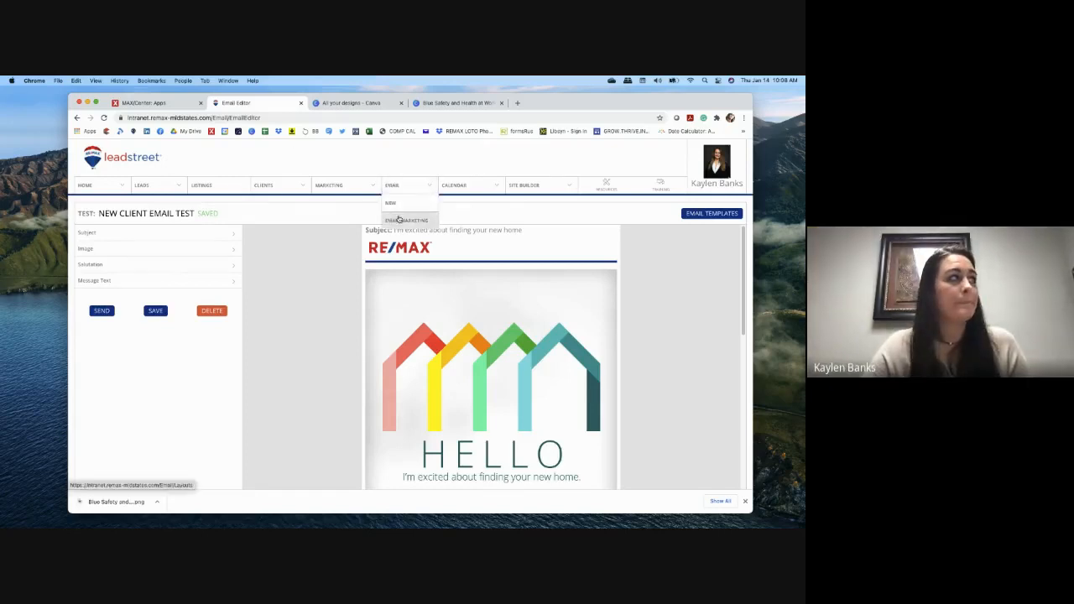
left_click(399, 219)
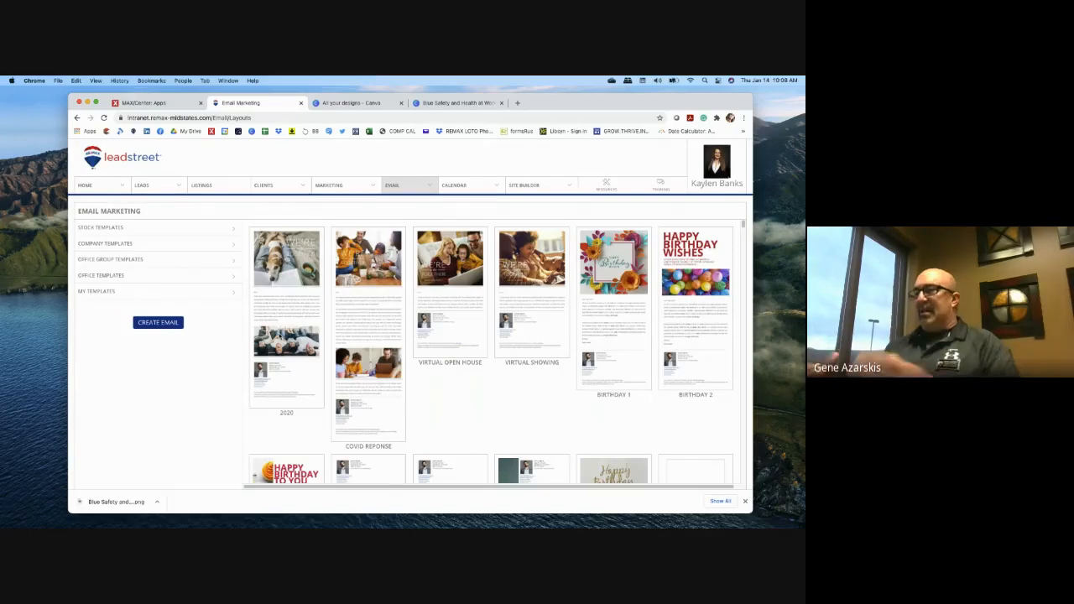
left_click(153, 229)
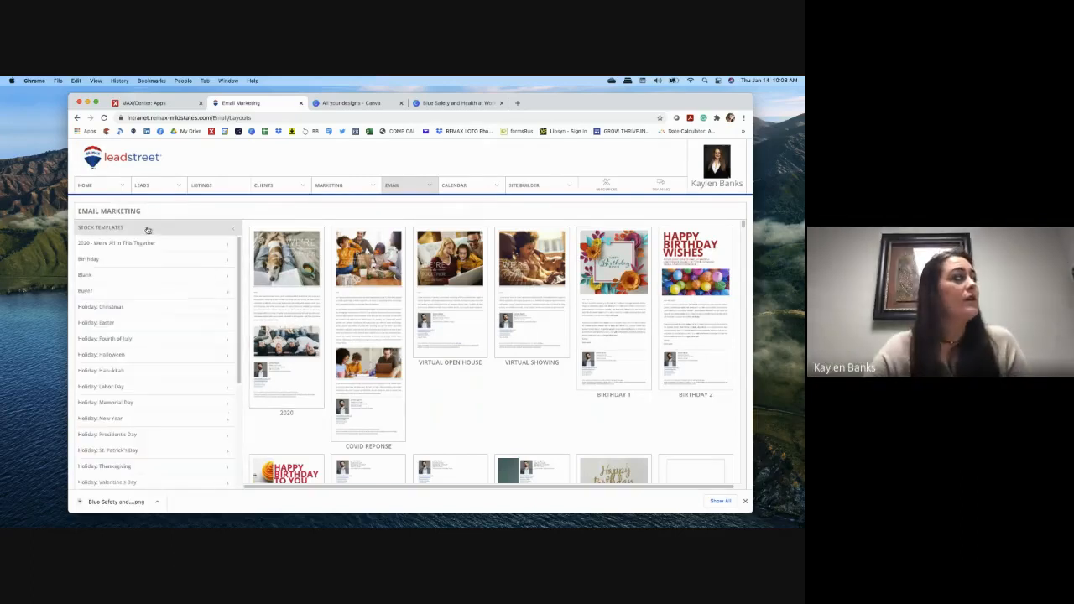
left_click(137, 276)
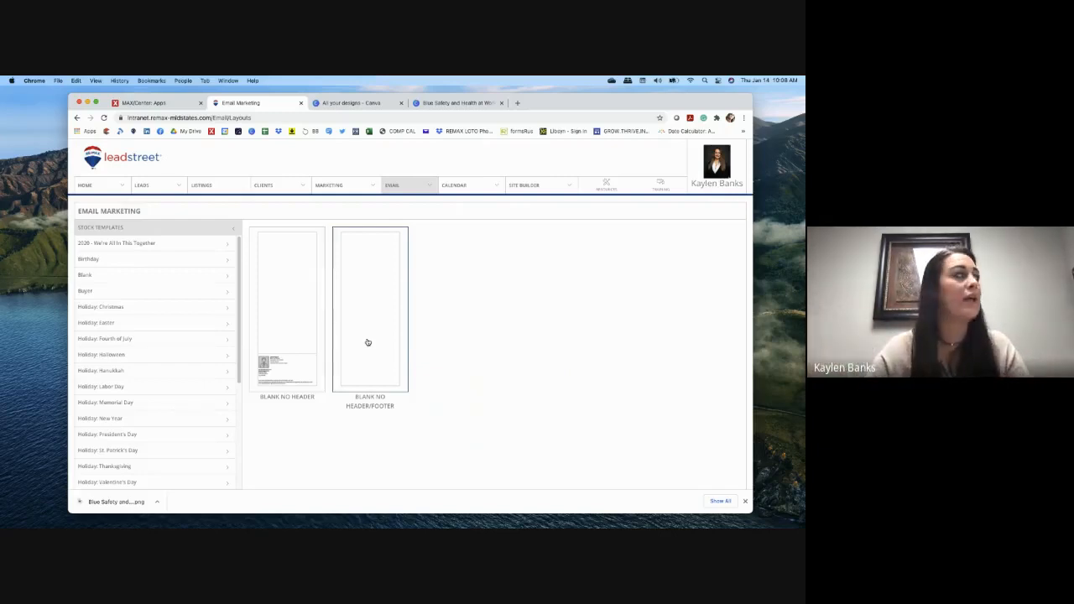
mouse_move(394, 186)
left_click(404, 220)
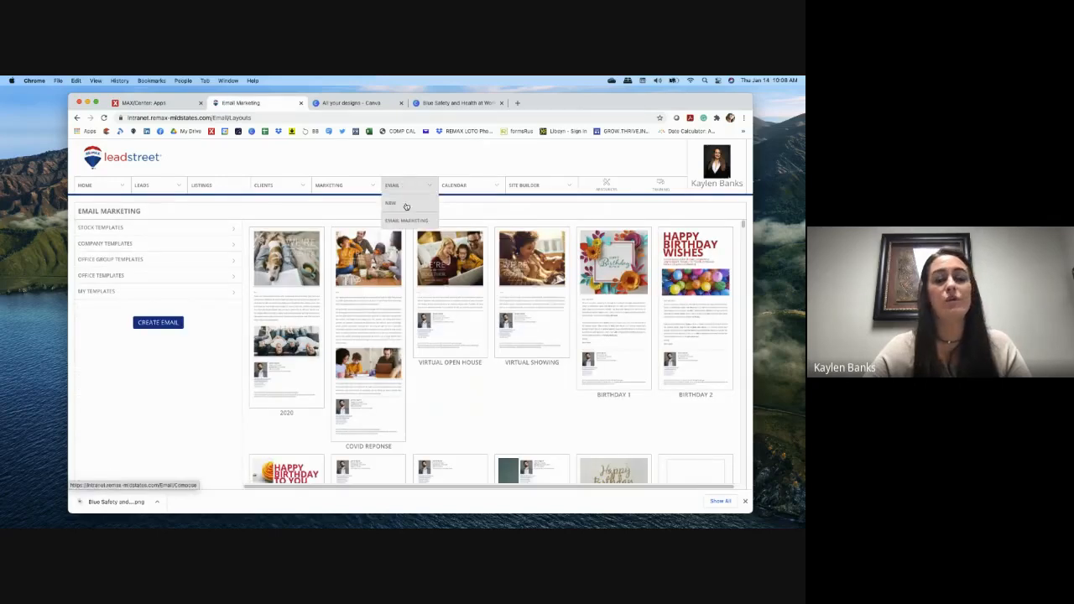
Step: Create a new custom email from Email > New and expand its Subject section
left_click(406, 207)
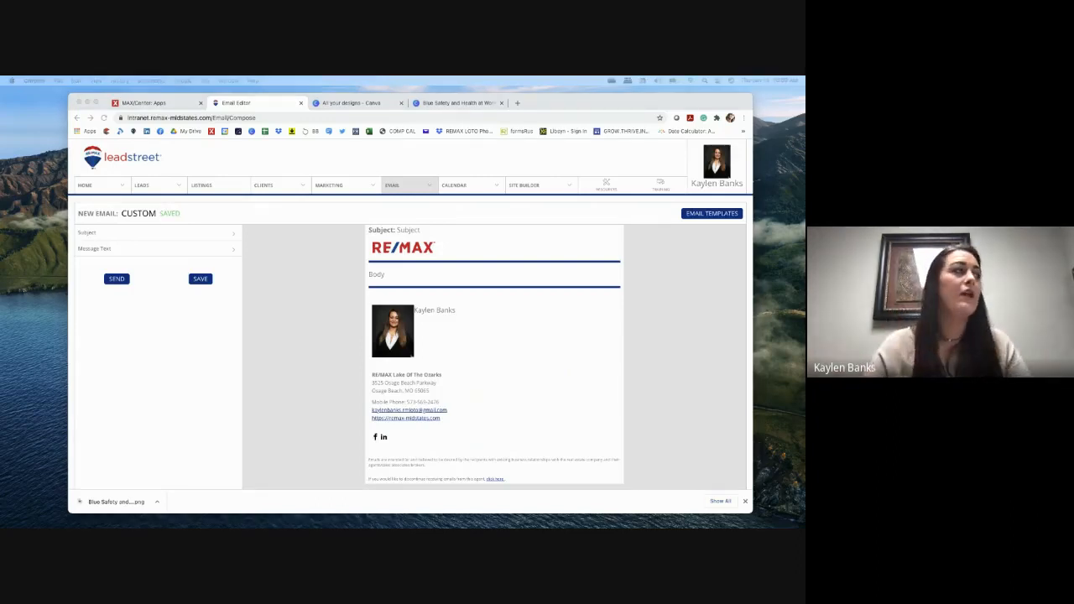
left_click(398, 185)
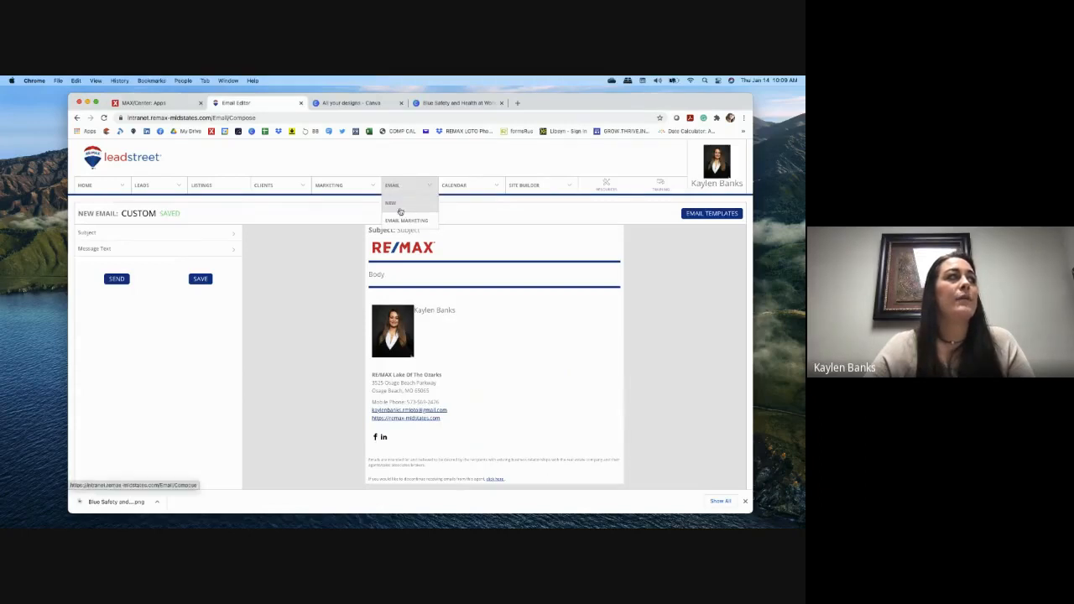
left_click(406, 220)
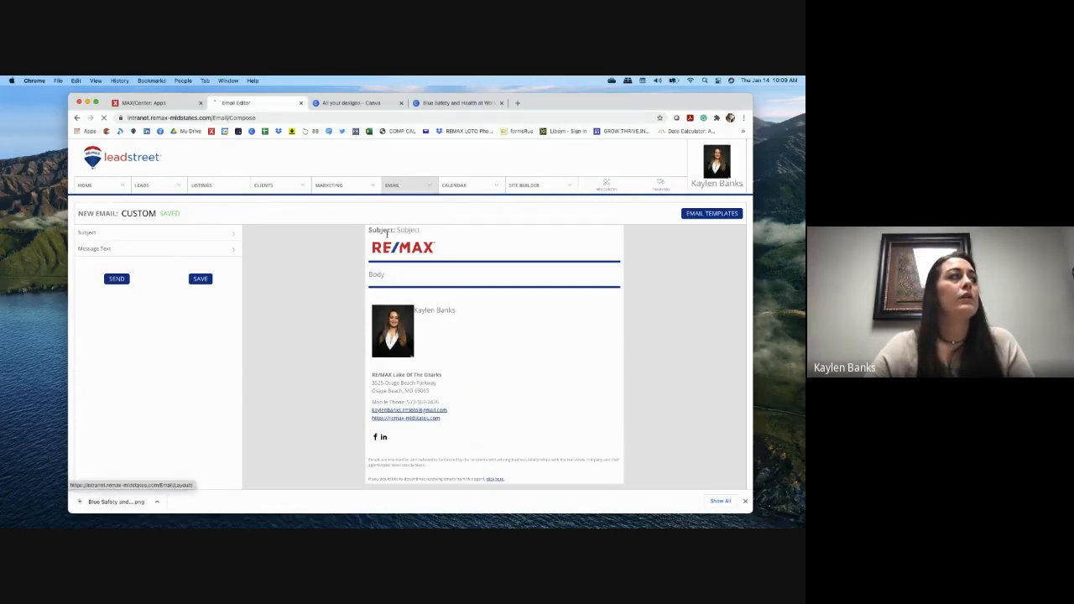
left_click(153, 229)
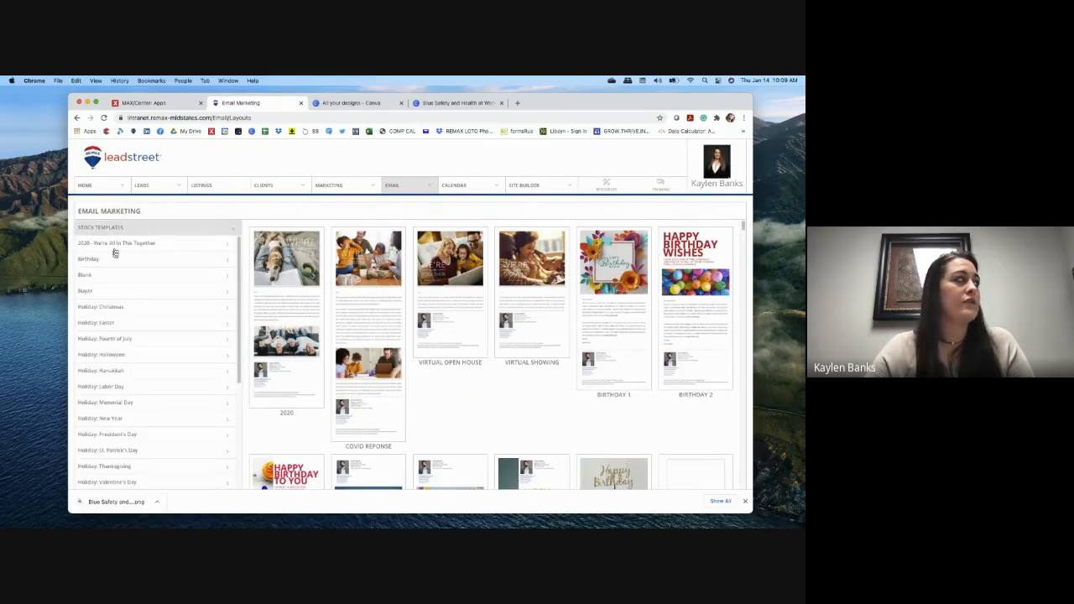
left_click(103, 275)
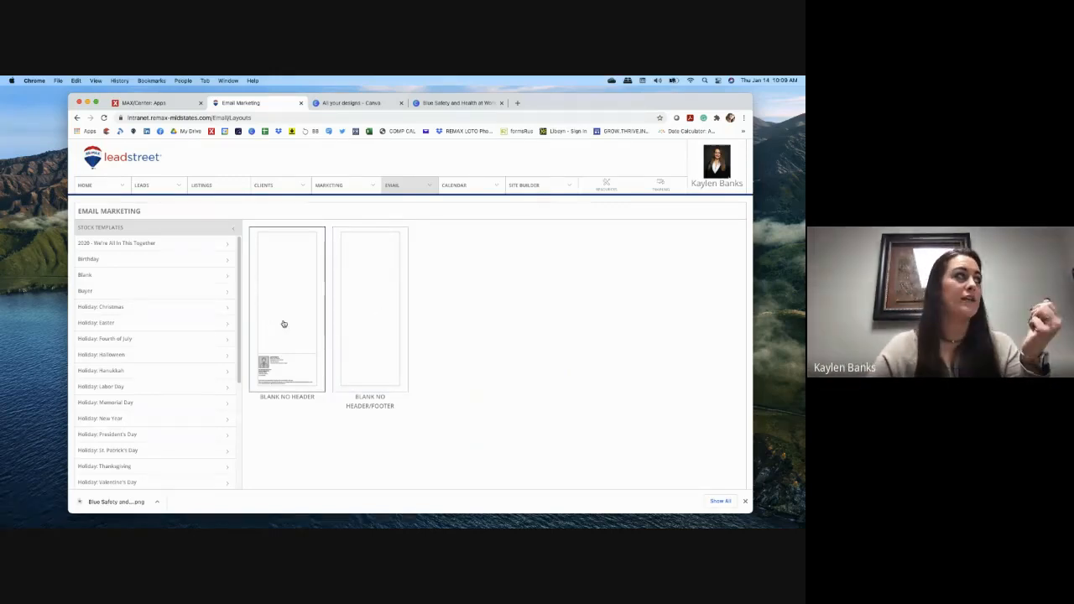
left_click(418, 203)
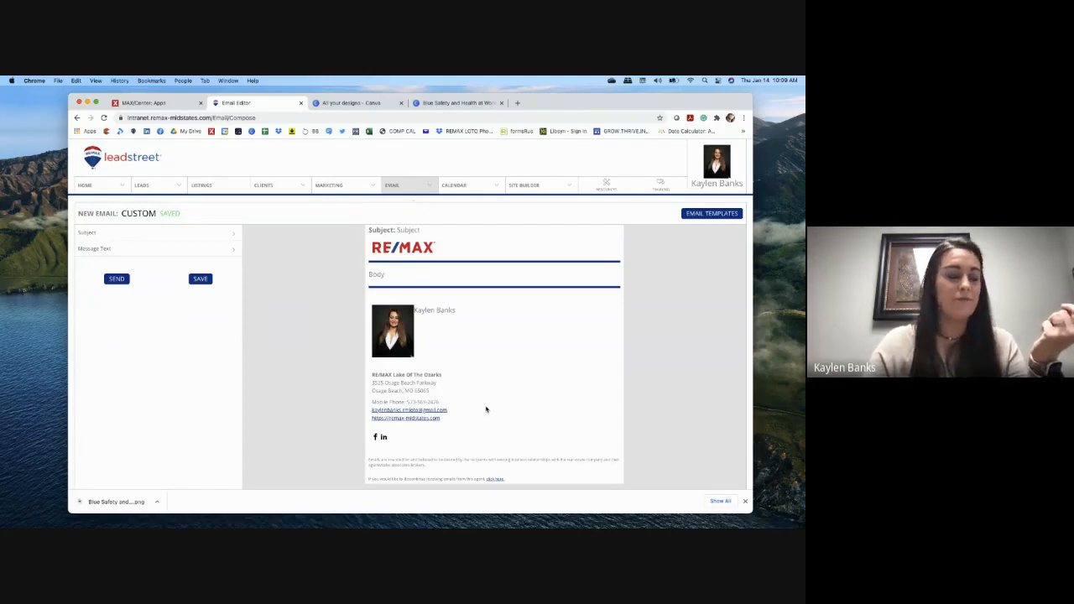
left_click(127, 237)
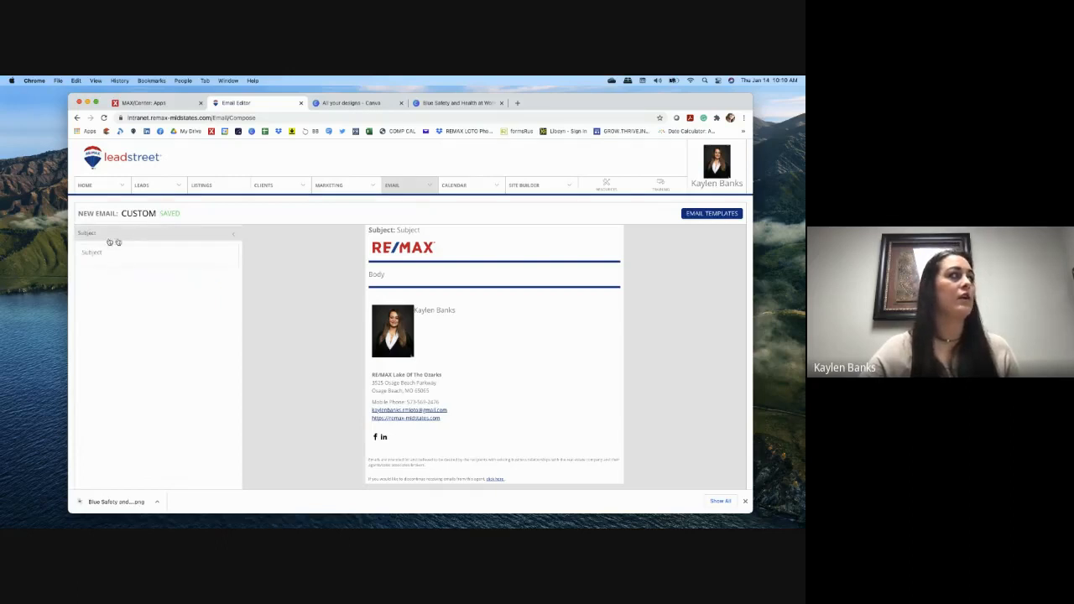
Step: Enter and verify the subject 'Have you seen this?', then bring up the Save Email dialog
left_click(170, 262)
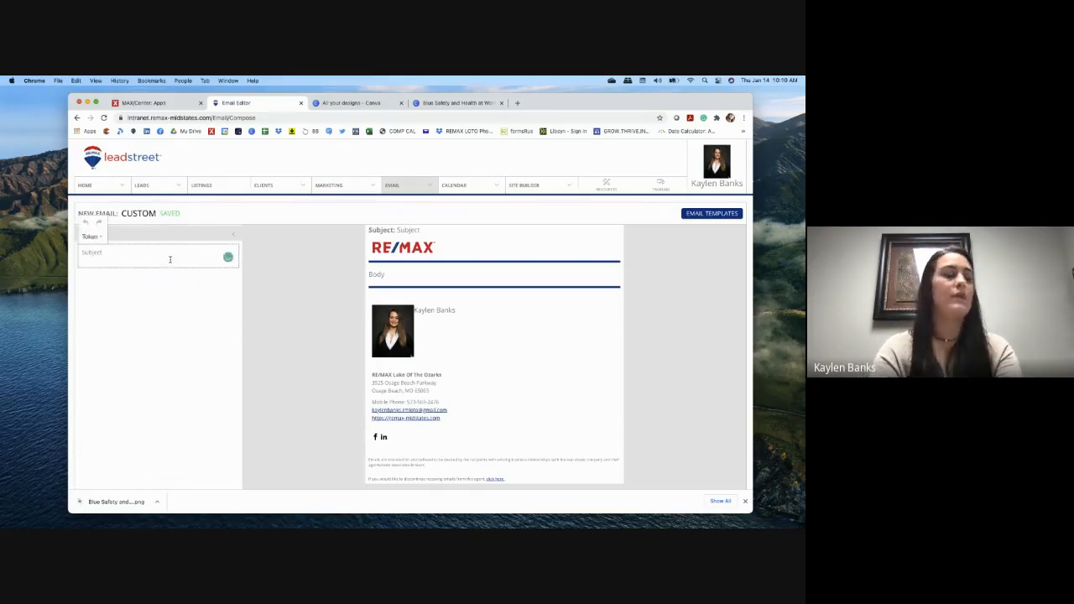
type("S")
type("Have you seen this?")
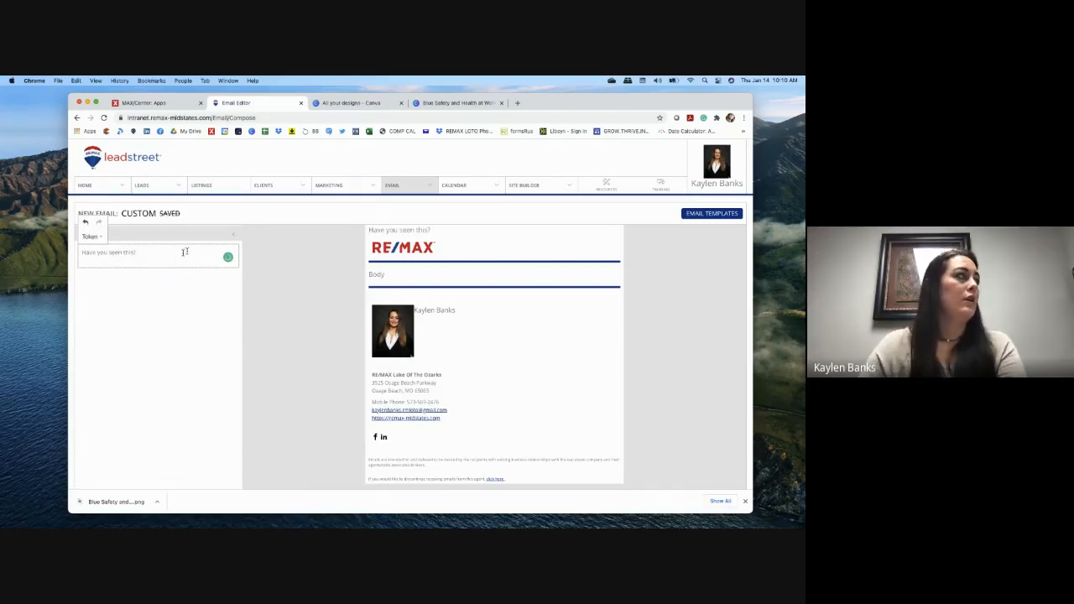
left_click(155, 229)
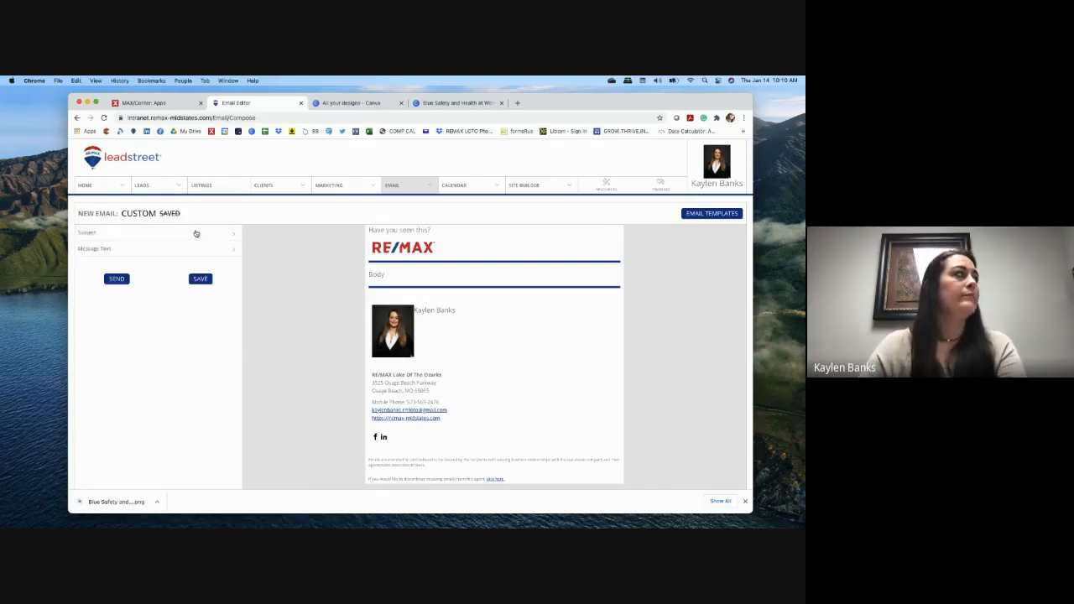
left_click(126, 239)
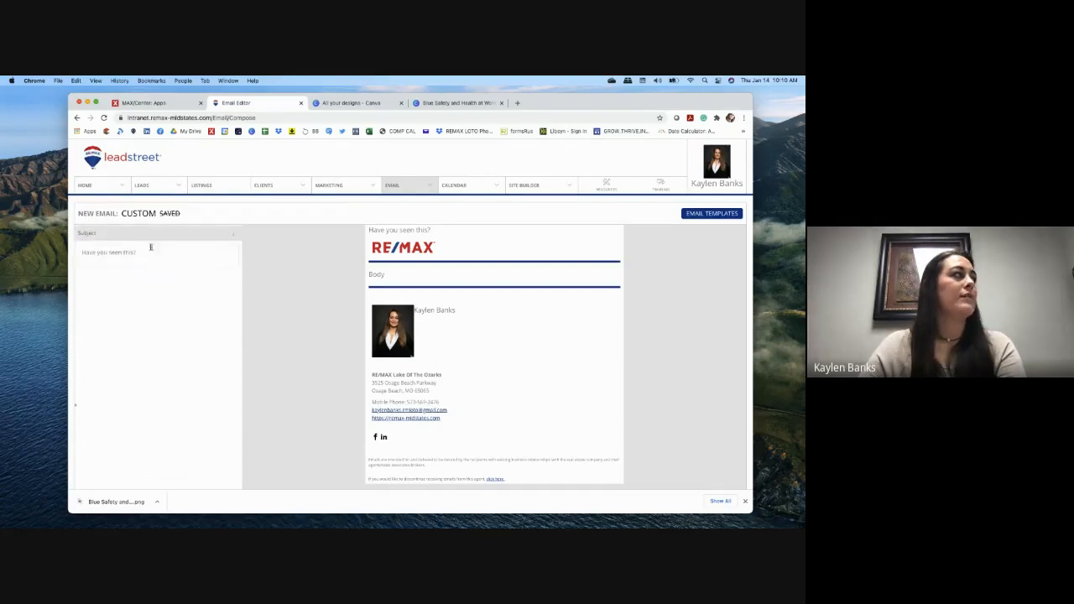
left_click(223, 235)
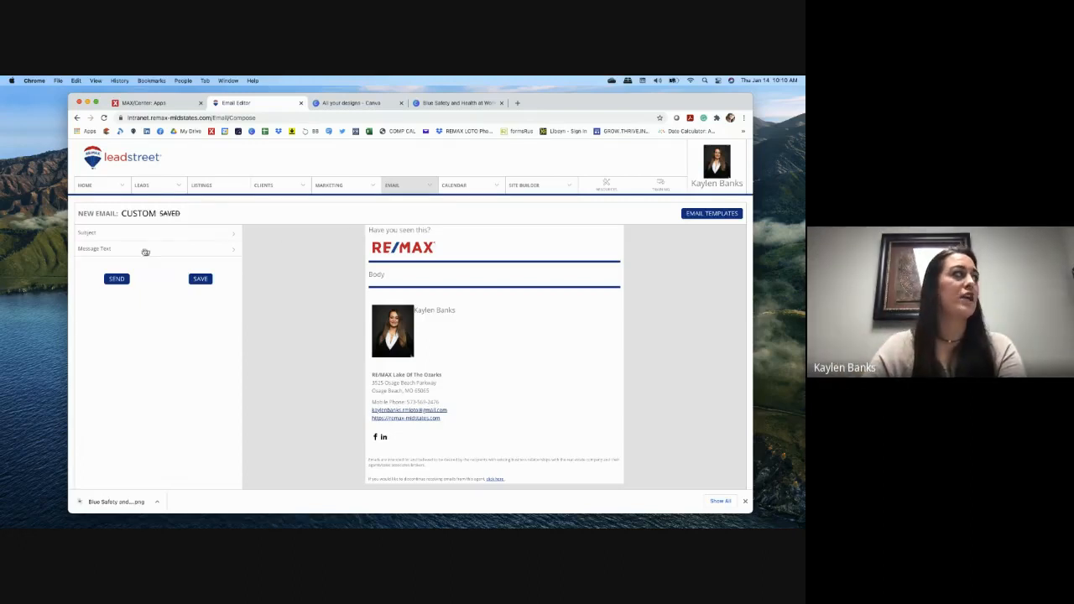
left_click(200, 280)
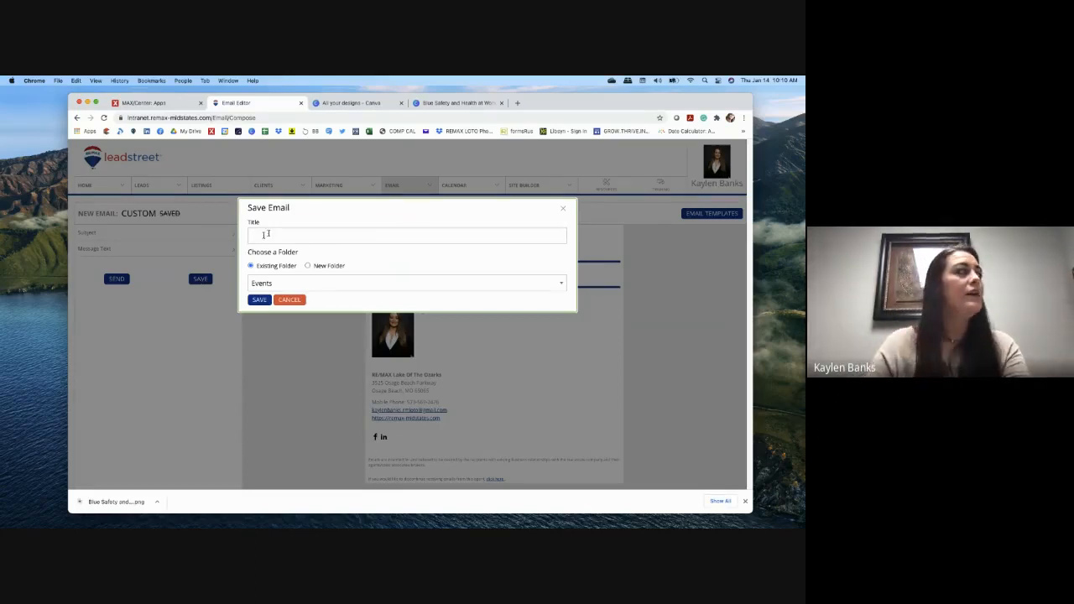
Step: Title the email 'Have you seen this', save it into the Test folder, and dismiss the confirmation
left_click(275, 235)
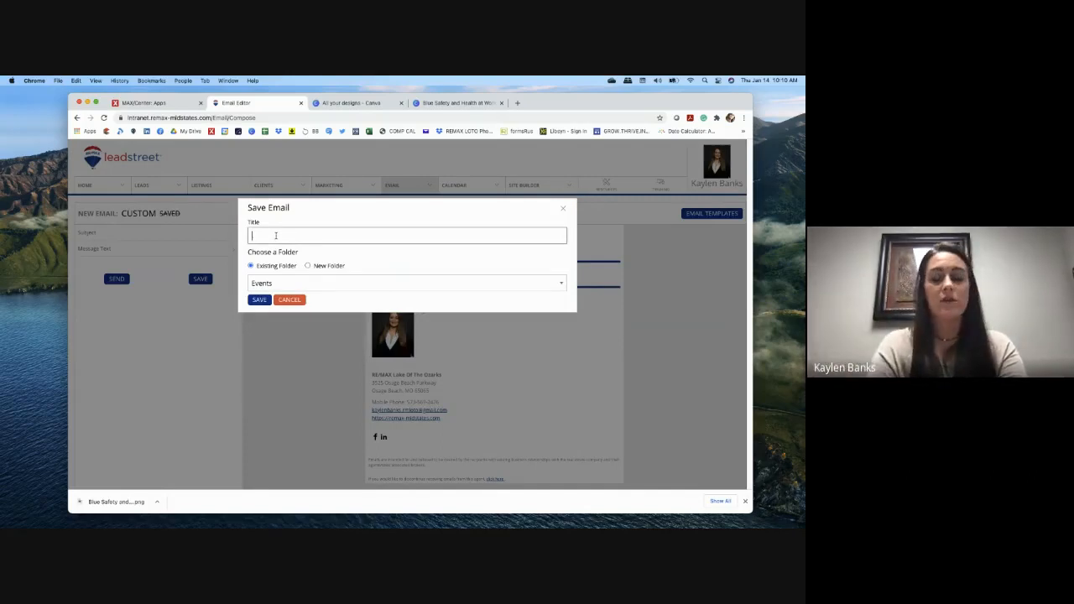
type("Habe you seen this")
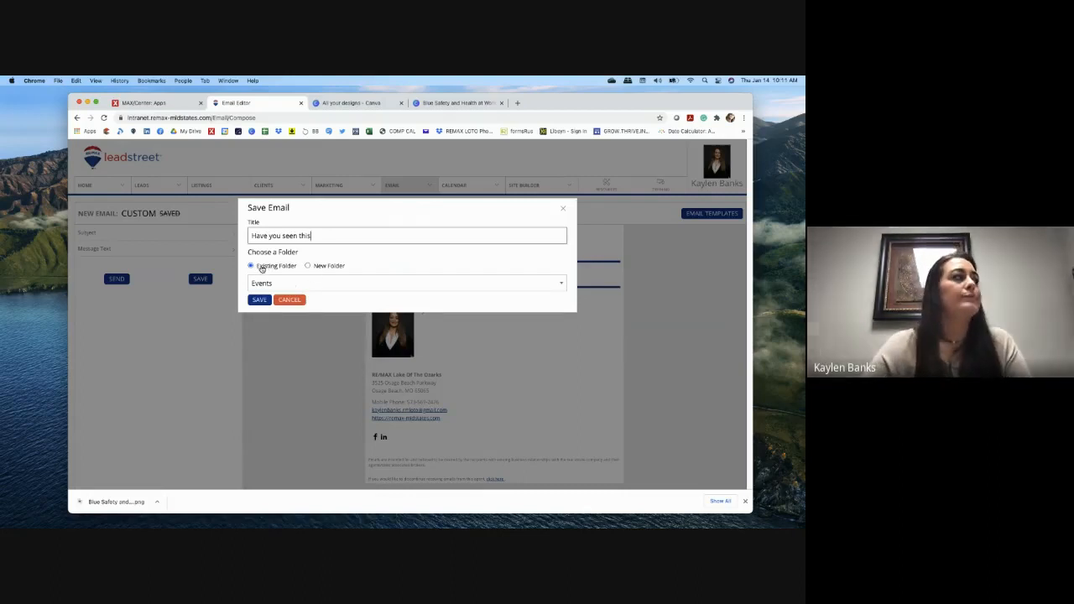
left_click(264, 285)
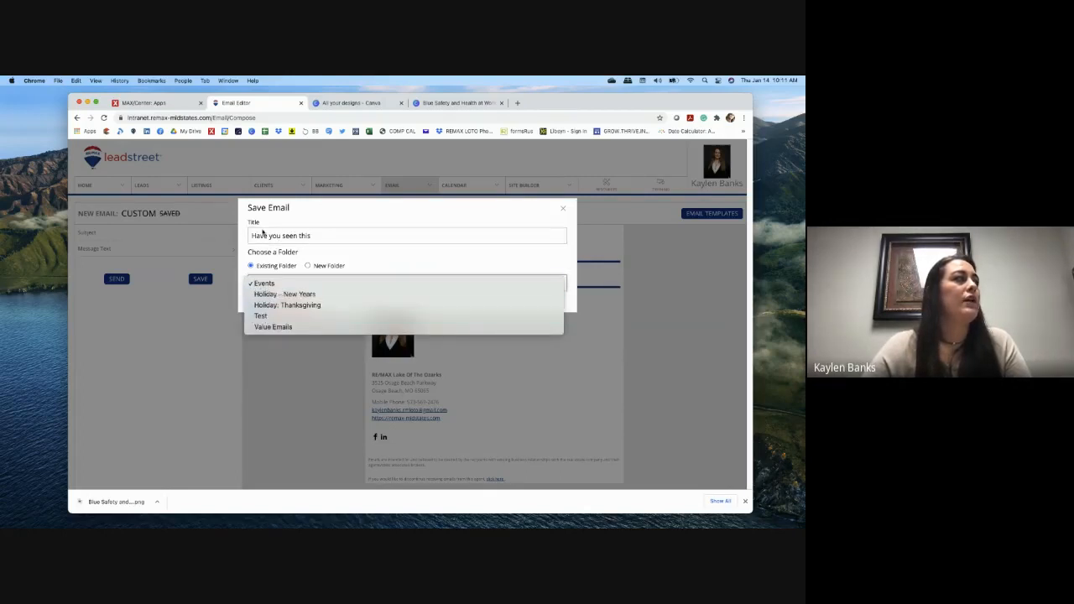
left_click(260, 316)
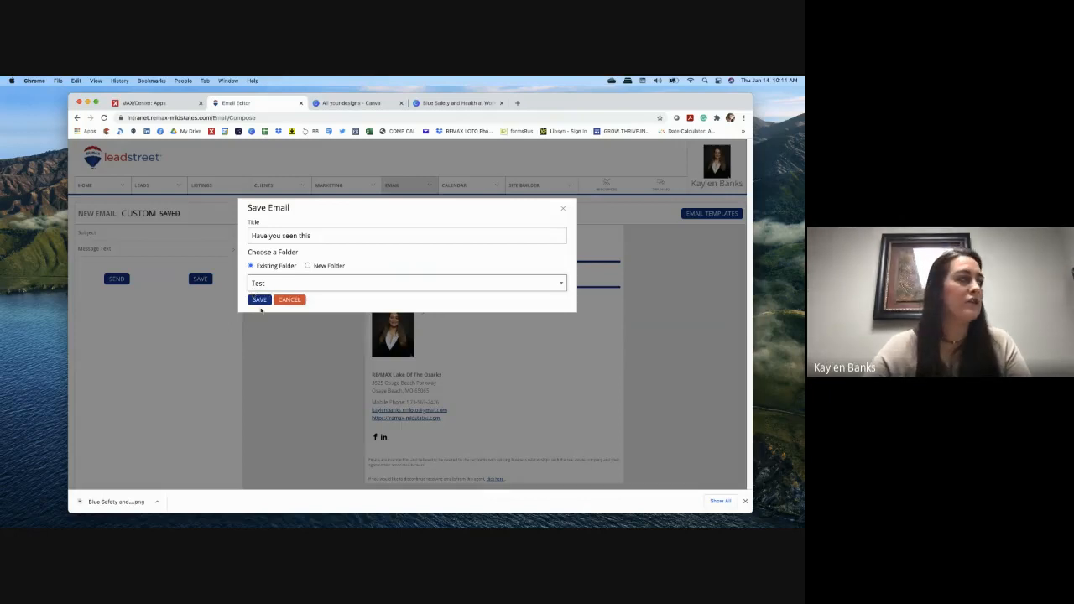
left_click(260, 299)
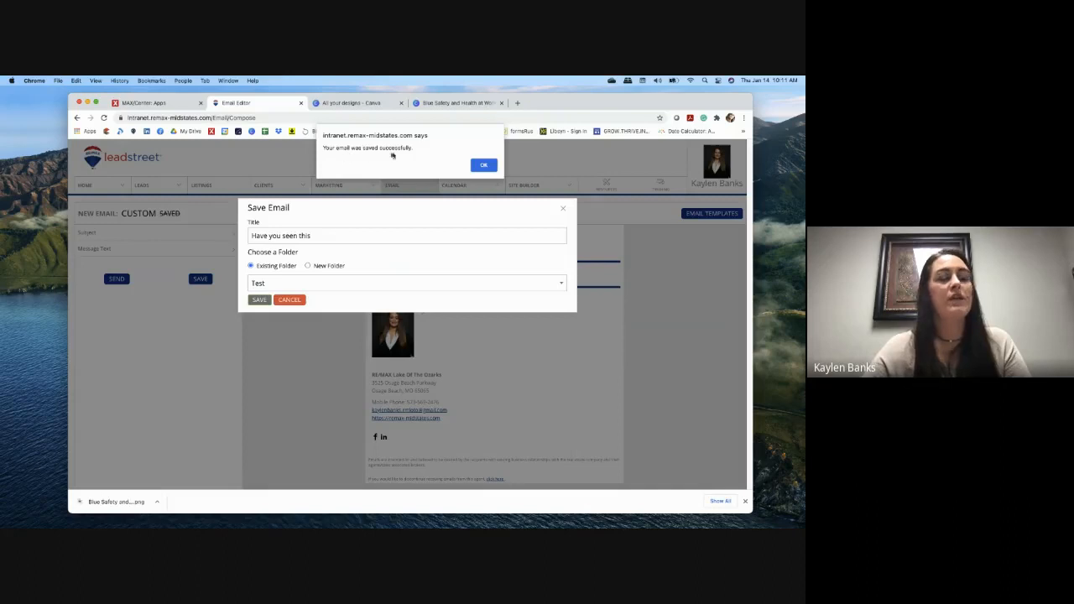
left_click(483, 165)
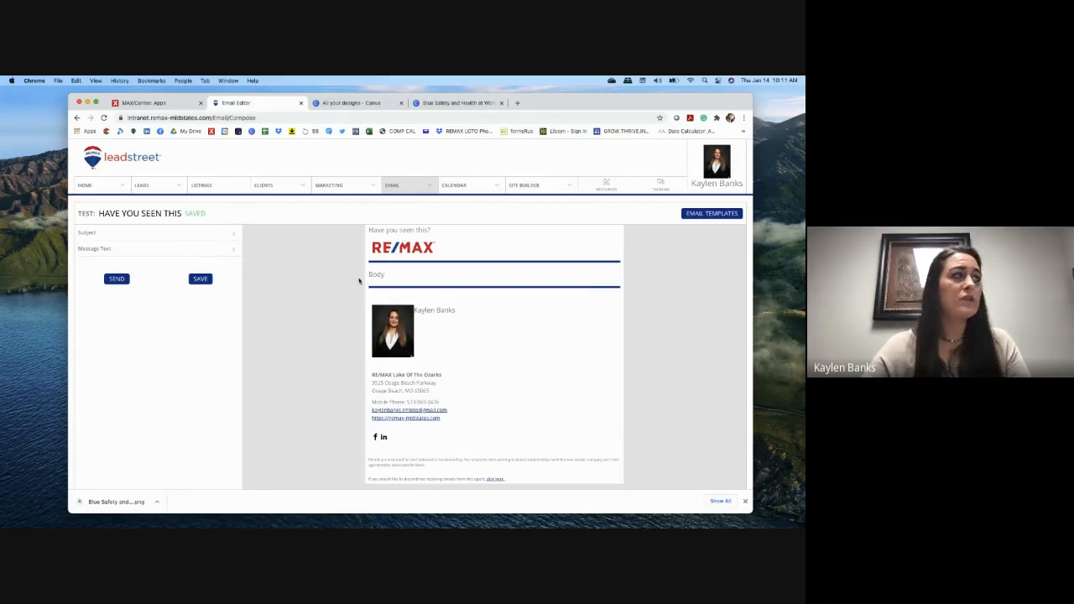
Step: Open the 2020 template from the Email Marketing gallery
mouse_move(391, 186)
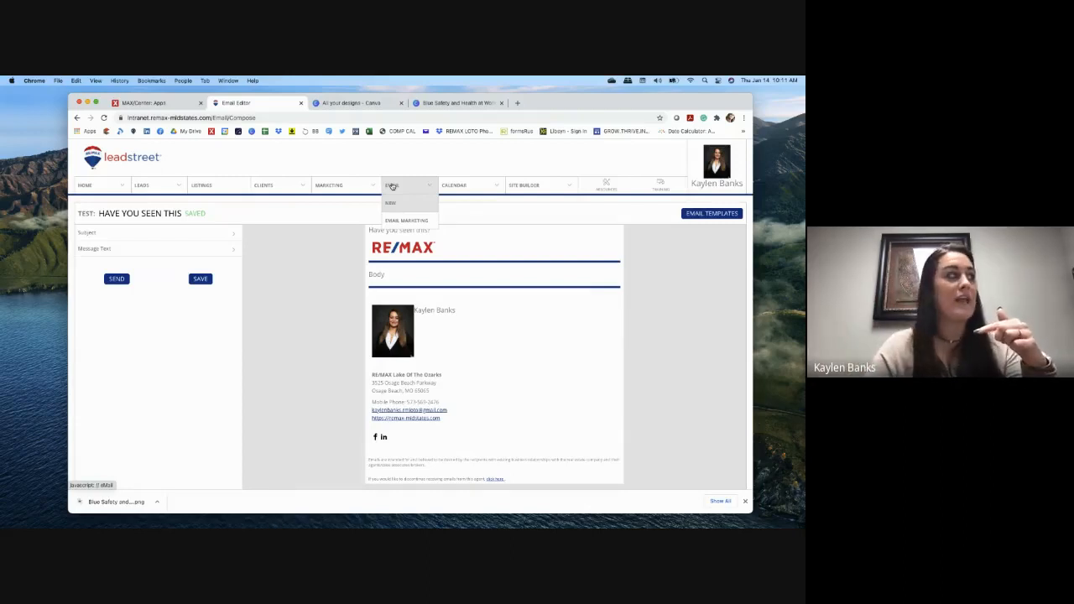
left_click(403, 219)
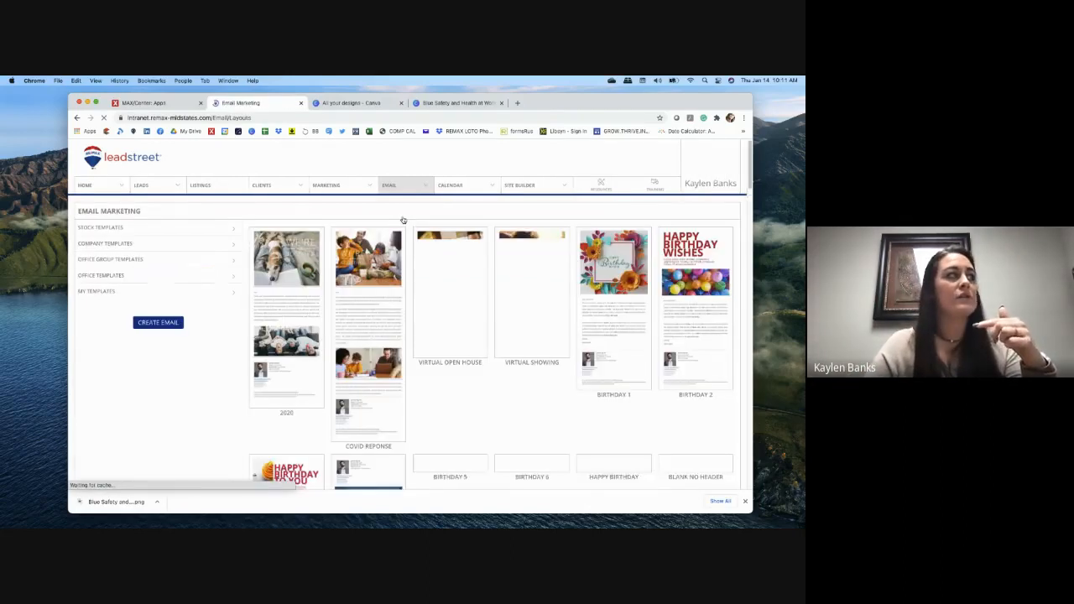
left_click(293, 316)
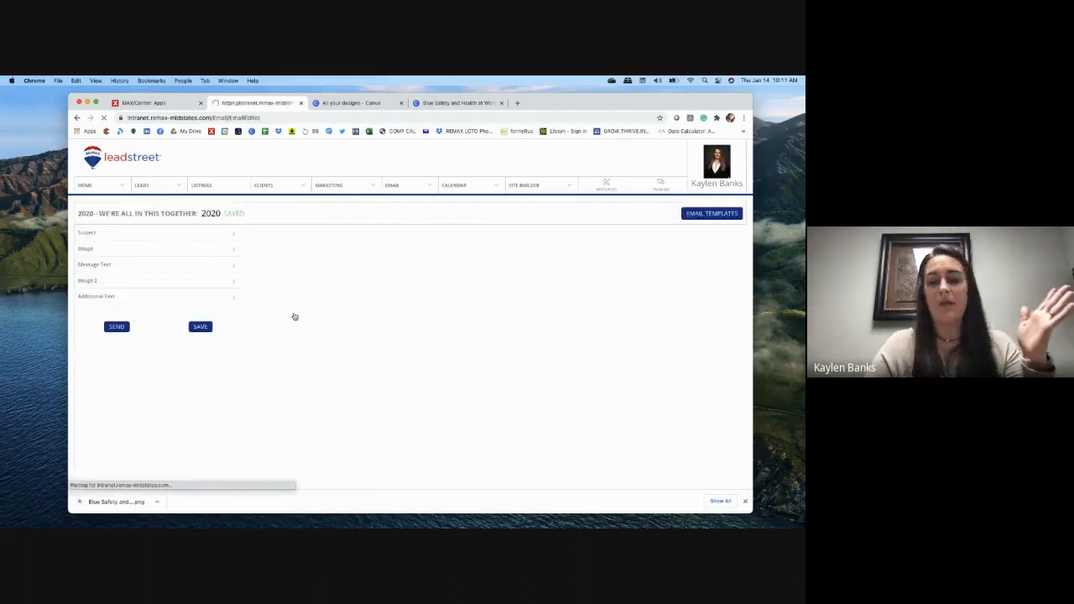
scroll(373, 325, "down", 1)
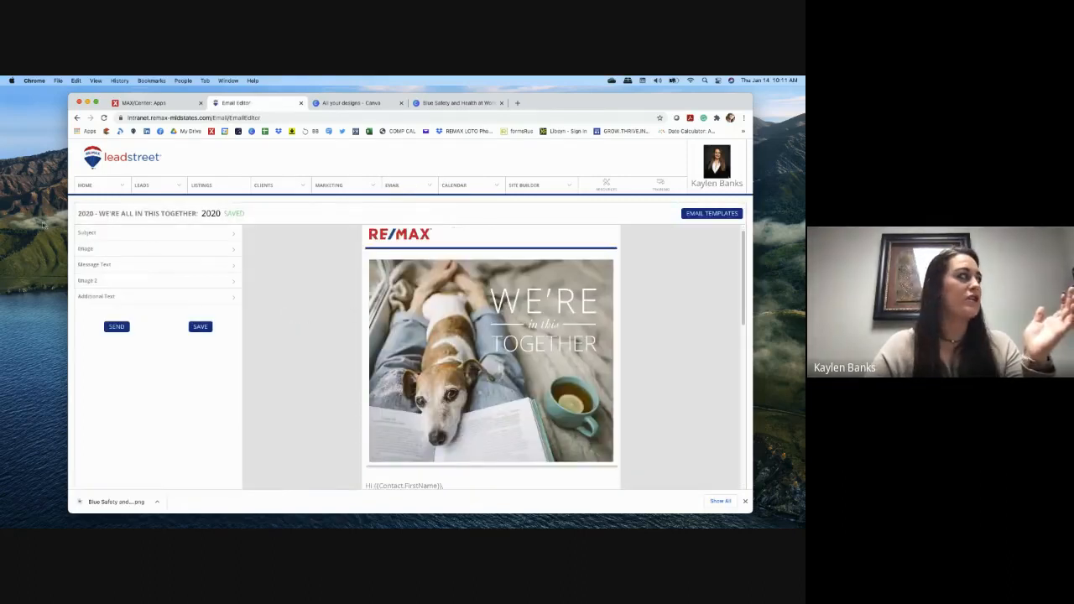
Step: Copy the greeting 'Hi {{Contact.FirstName}},' from its Message Text and return to the template gallery
left_click(121, 269)
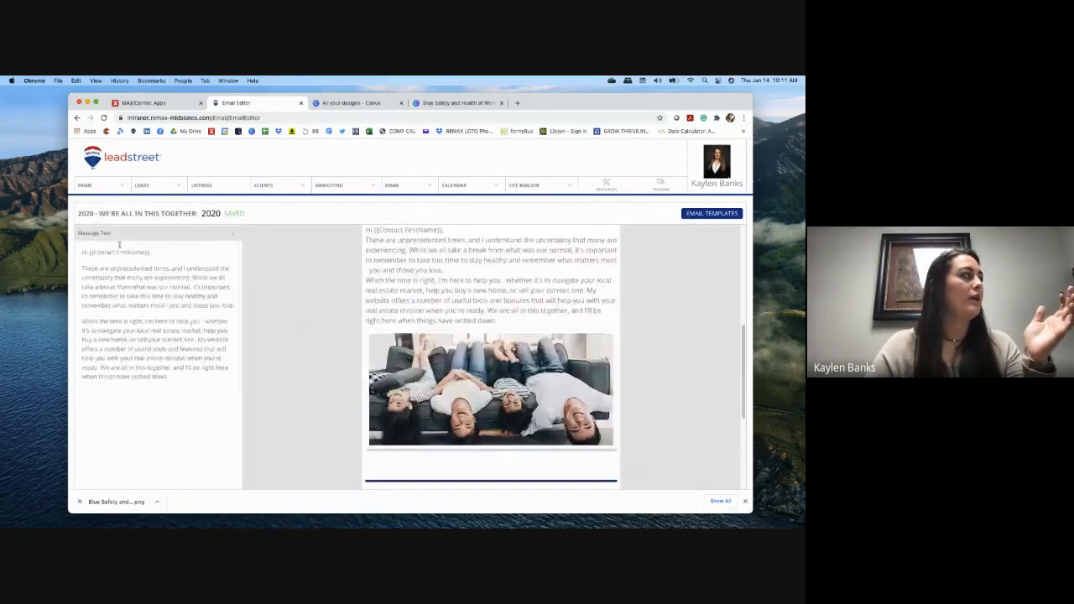
left_click(114, 254)
left_click_drag(114, 254, 82, 254)
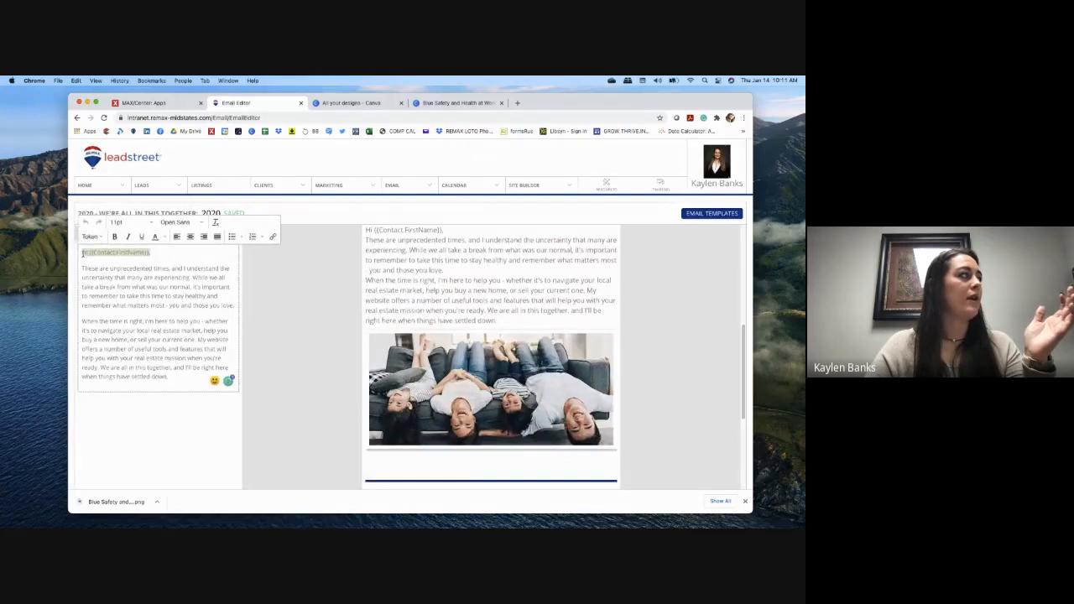
right_click(84, 253)
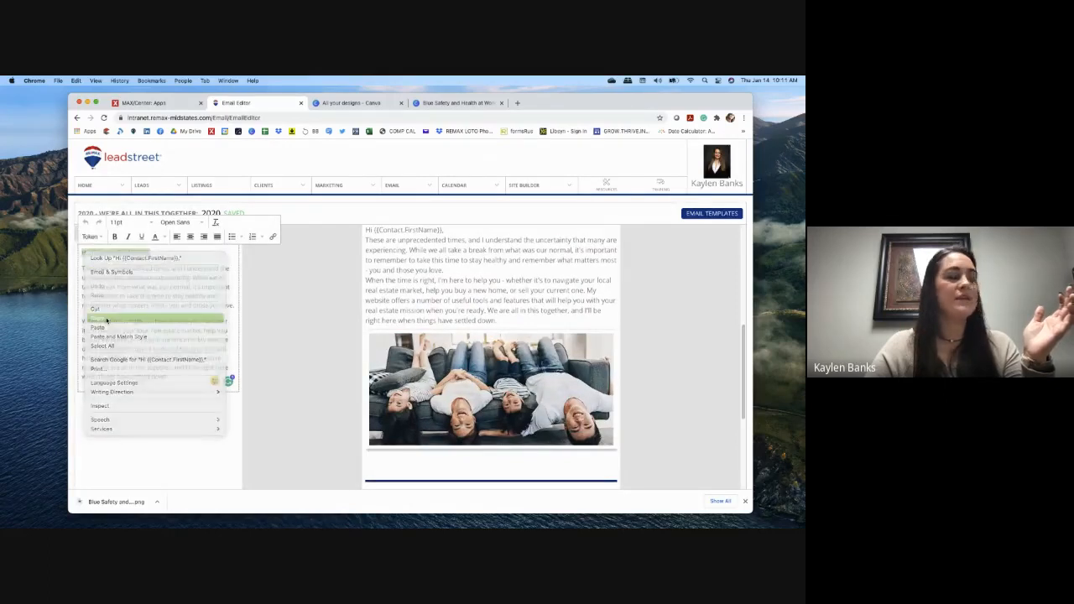
left_click(101, 318)
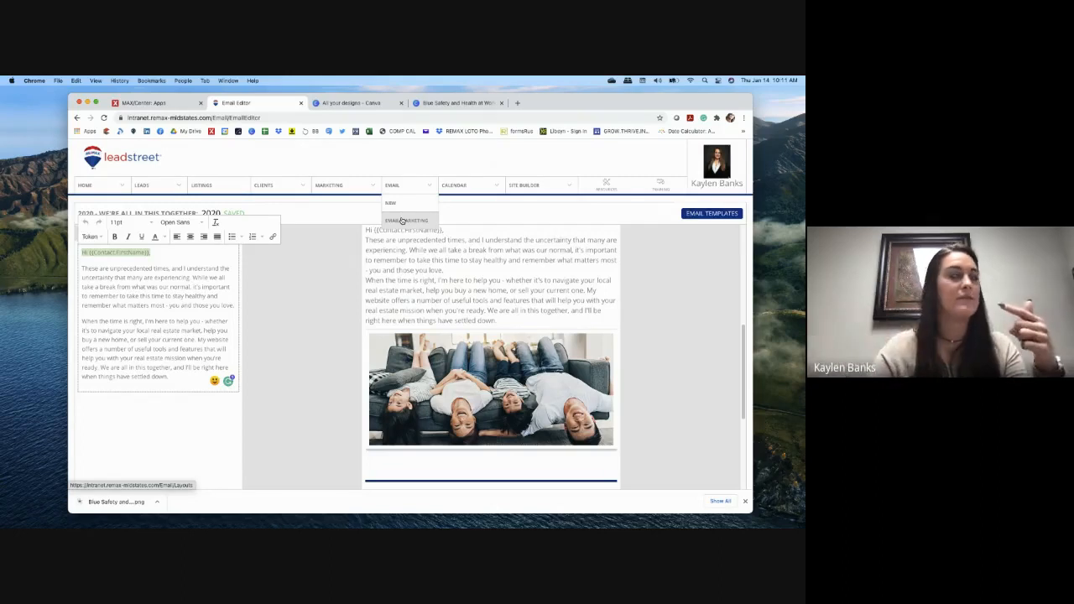
left_click(402, 221)
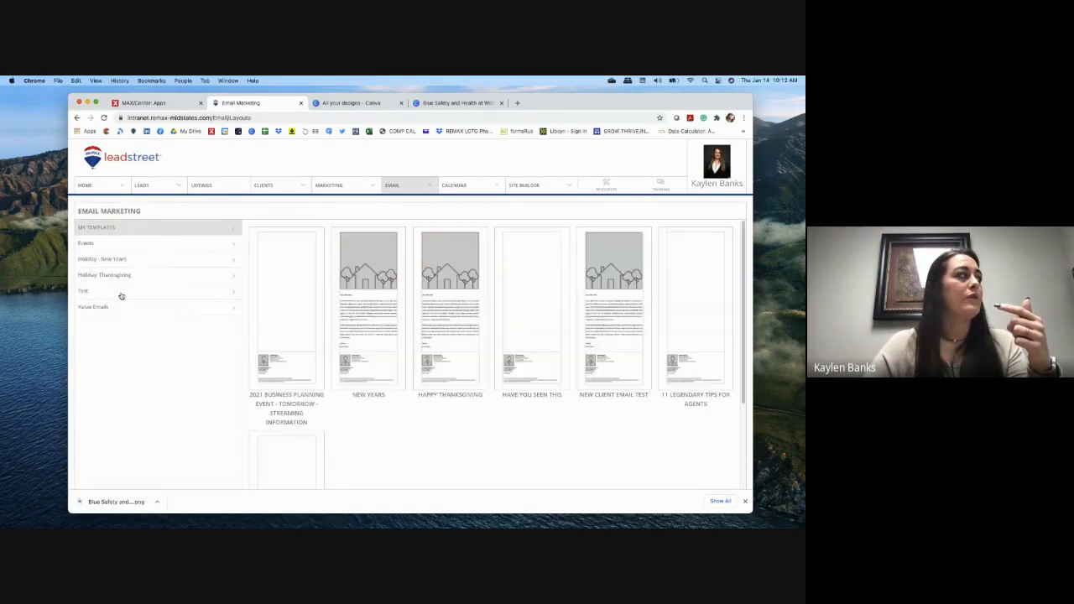
Step: Open the HAVE YOU SEEN THIS email from the Test category in the Page Editor
left_click(121, 295)
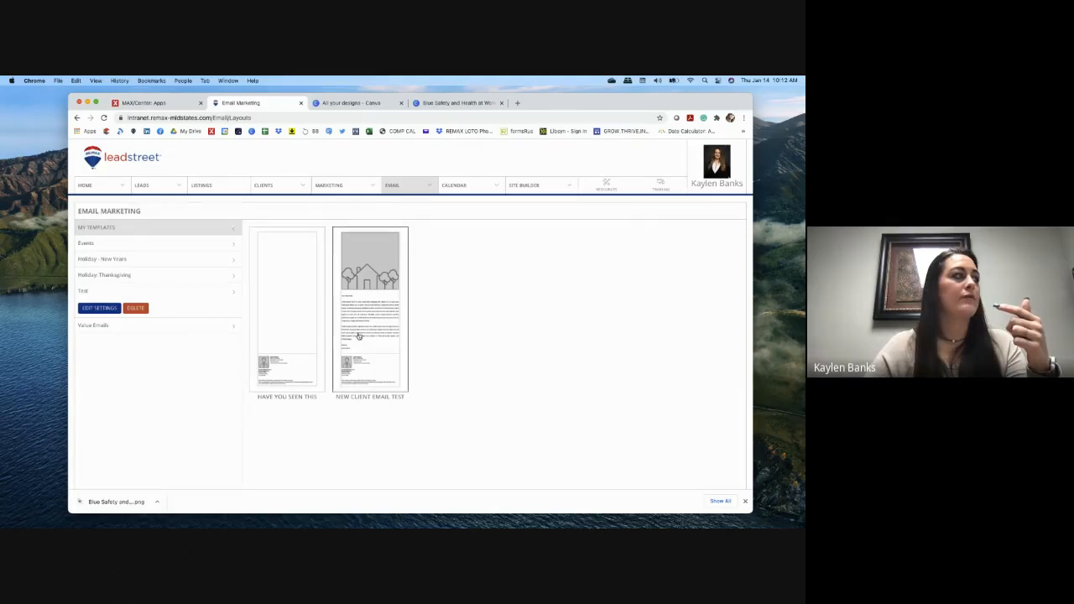
left_click(282, 326)
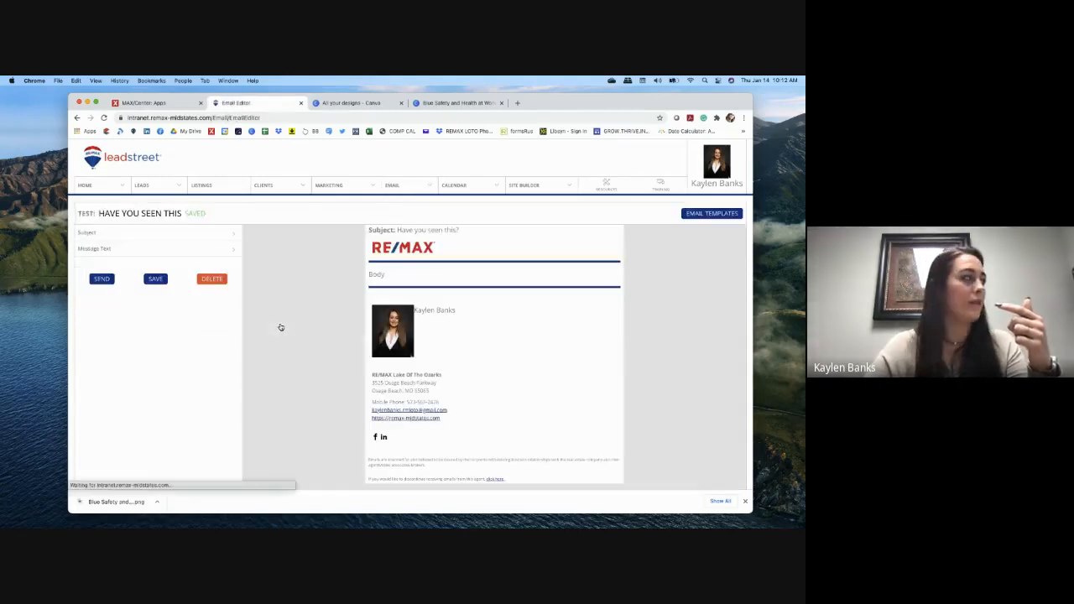
left_click(194, 253)
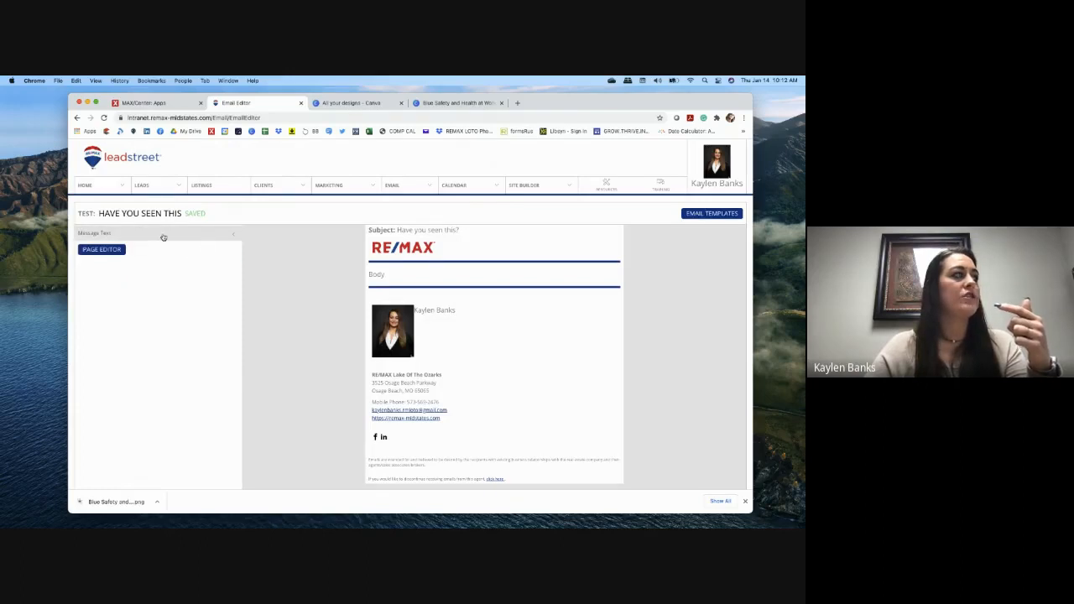
left_click(102, 251)
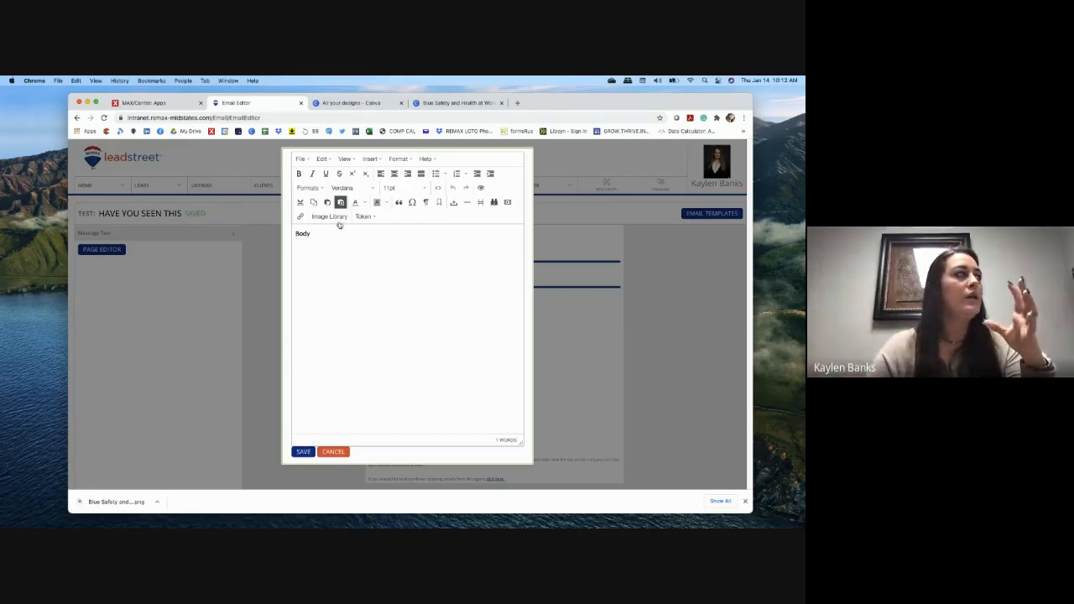
Step: Delete the 'Body' placeholder from the message and bring up the Image Library
left_click_drag(322, 235, 293, 234)
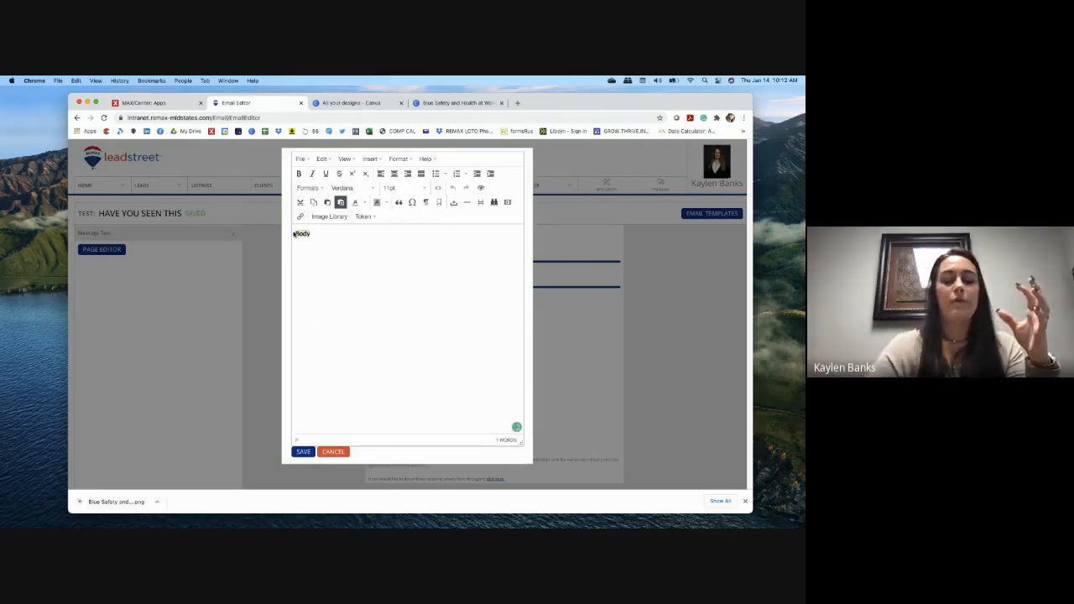
key("BackSpace")
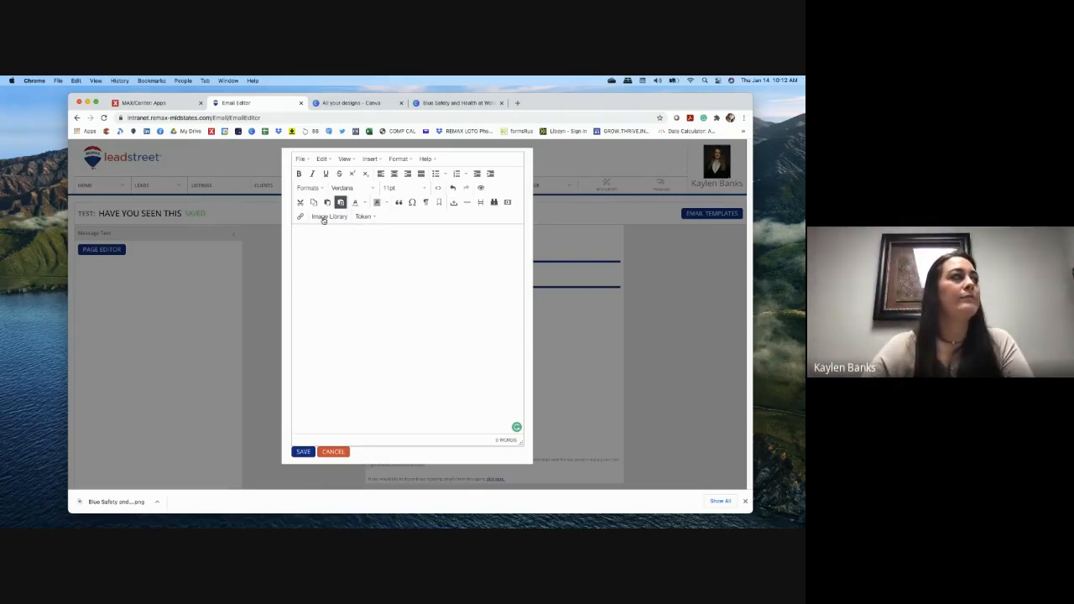
left_click(324, 217)
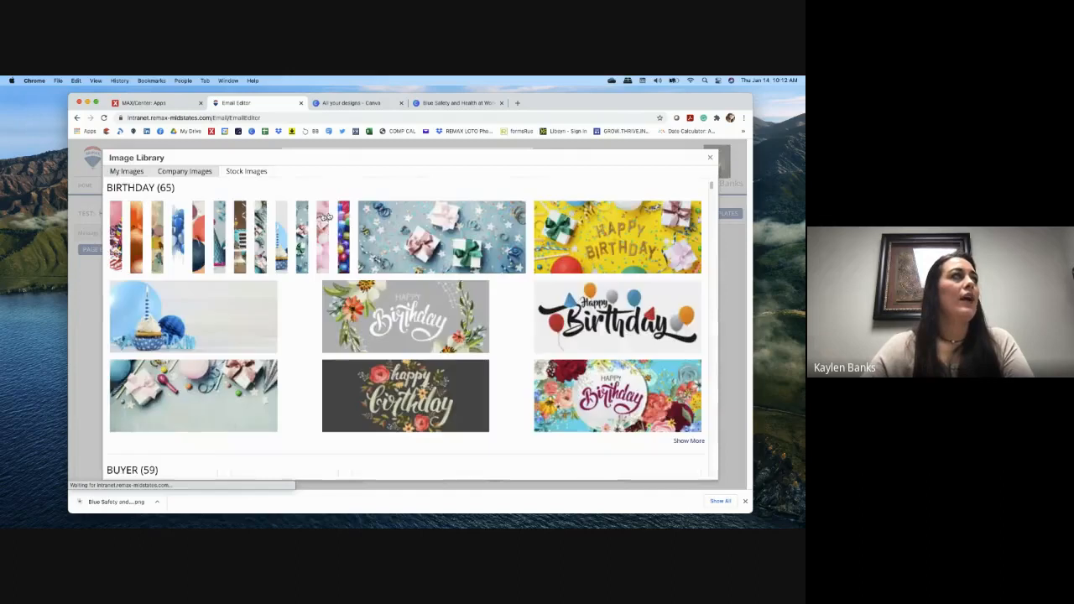
Step: After glancing at the Canva design, start adding a new image under My Images
left_click(456, 103)
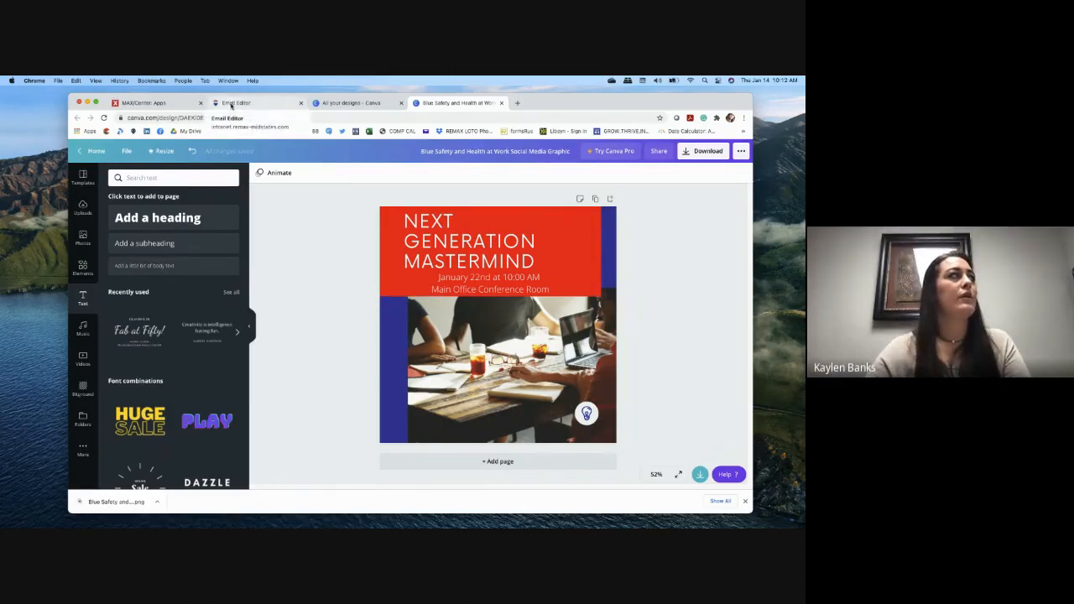
left_click(232, 103)
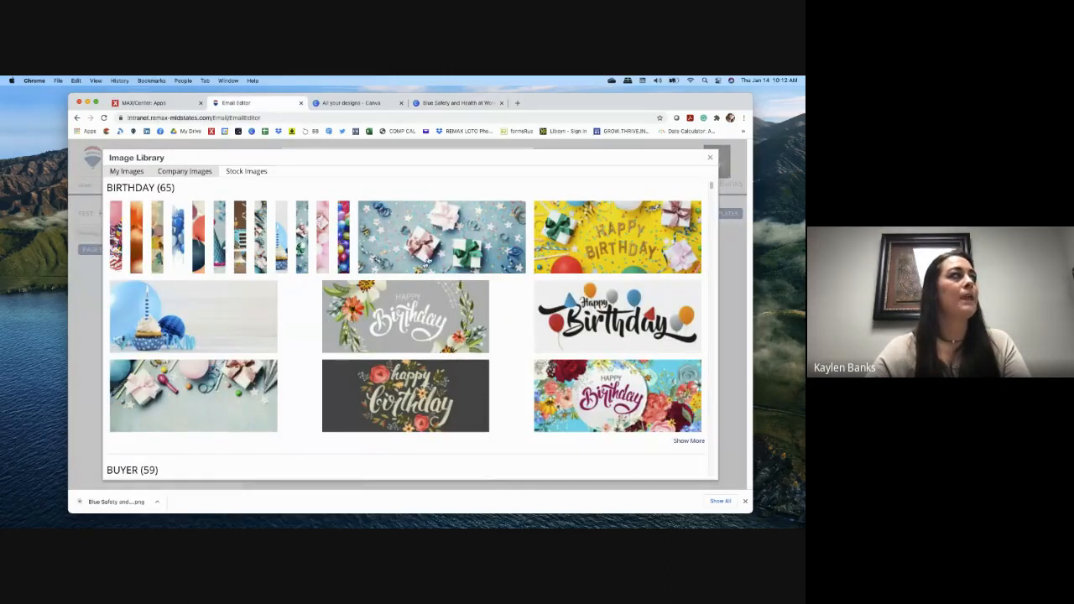
left_click(128, 171)
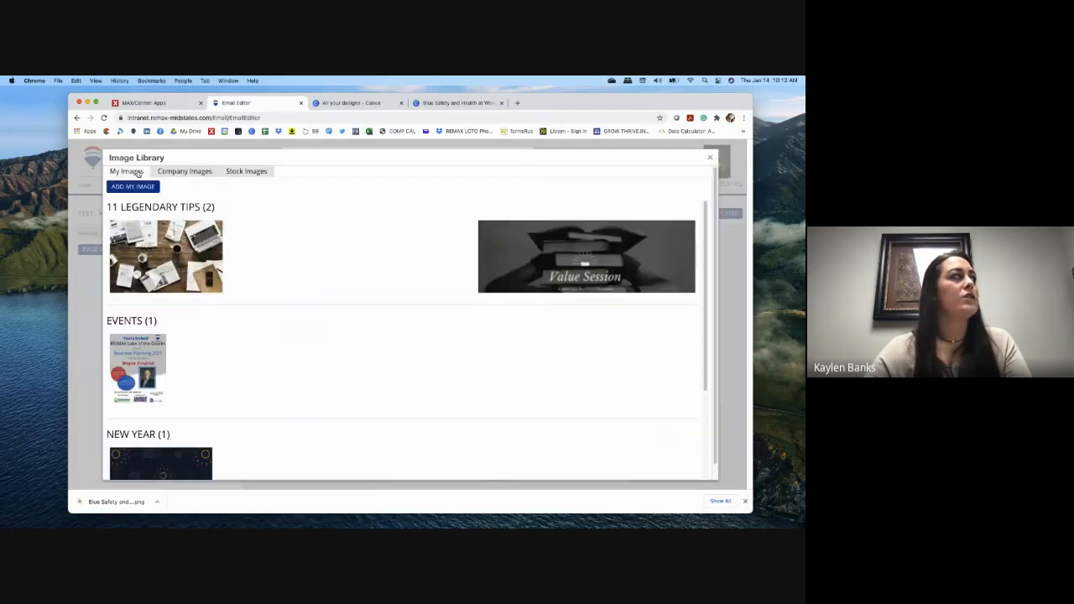
left_click(135, 186)
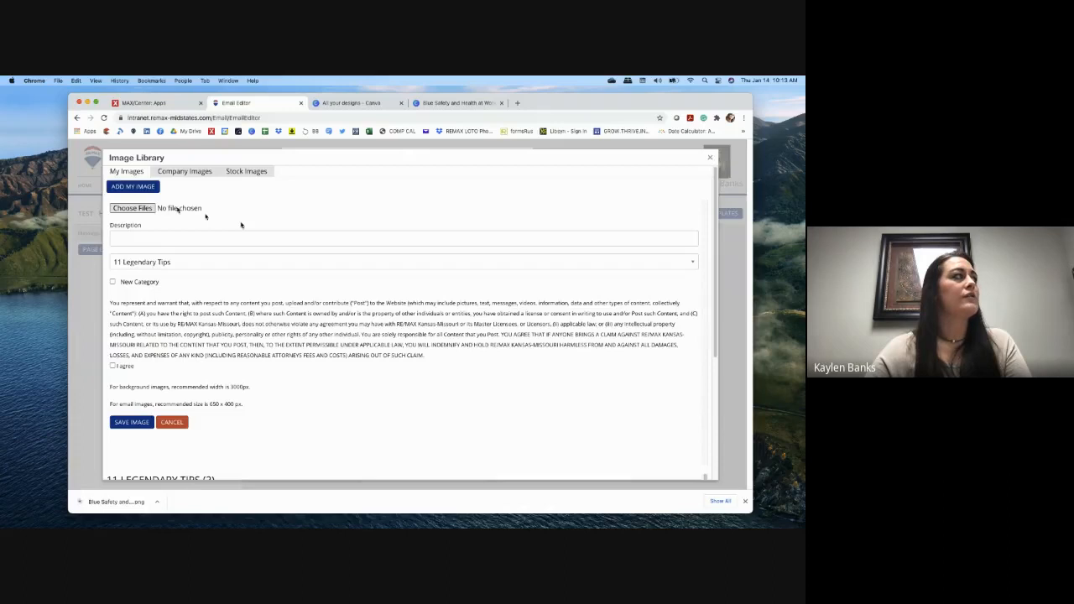
Step: Choose Blue Safety and Health at Work Social Media Graphic.png from Downloads as the upload file
left_click(177, 209)
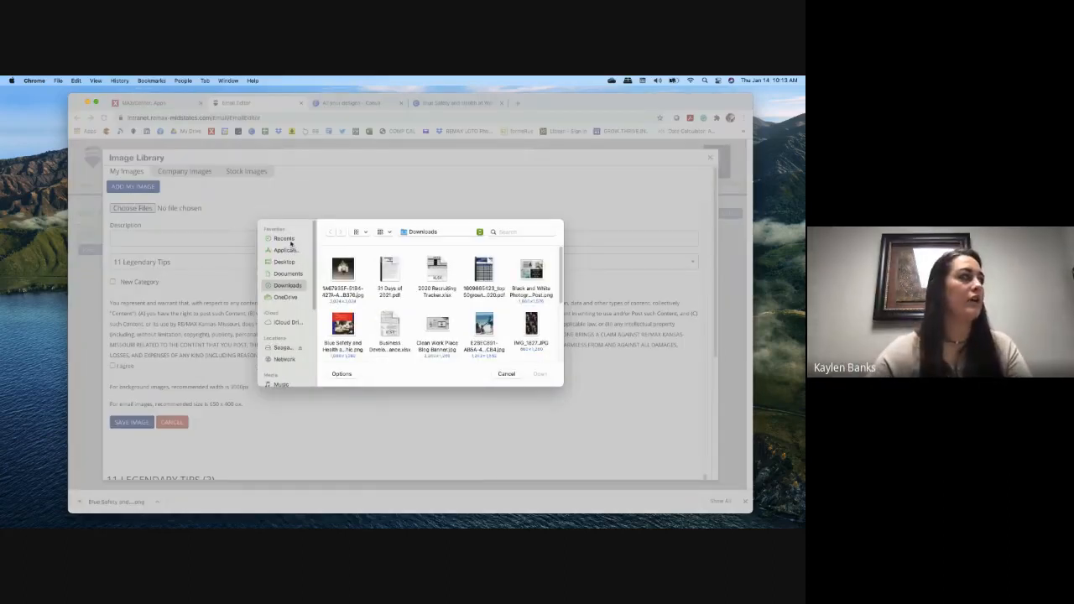
left_click(287, 274)
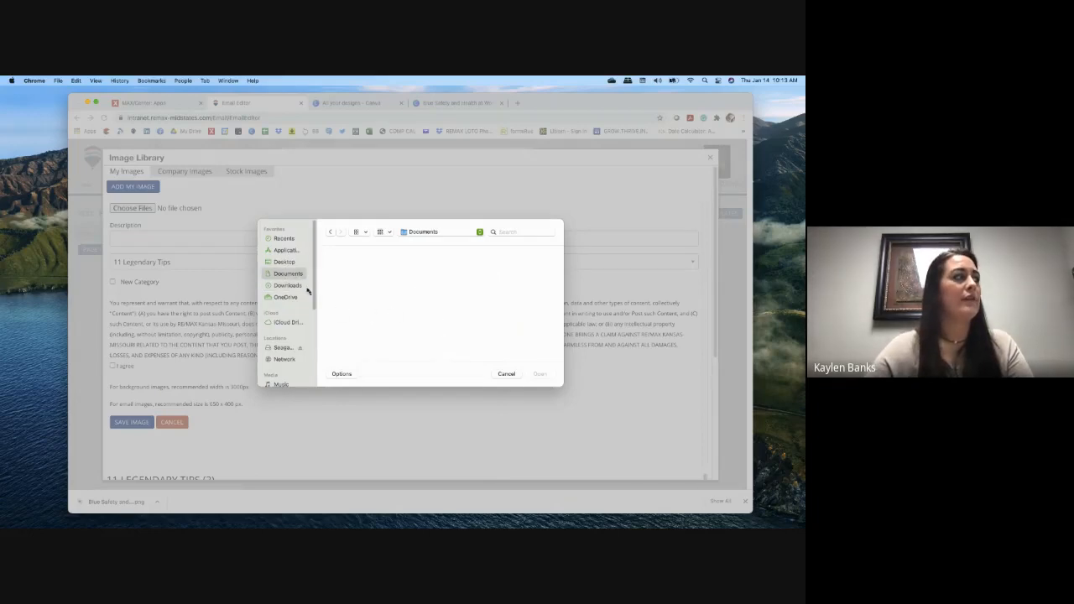
left_click(287, 285)
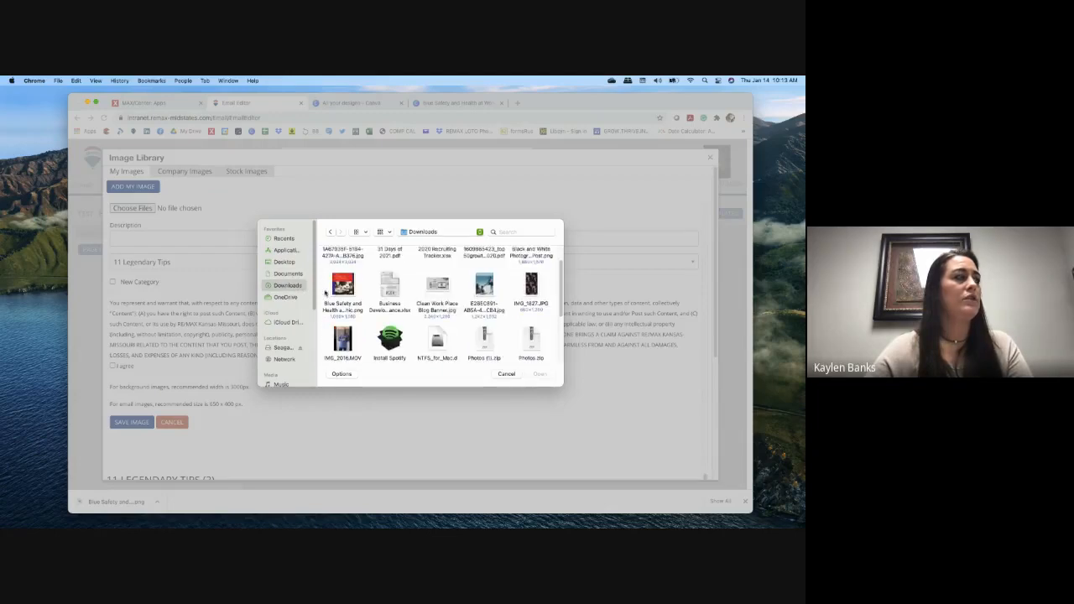
left_click(362, 301)
left_click(539, 374)
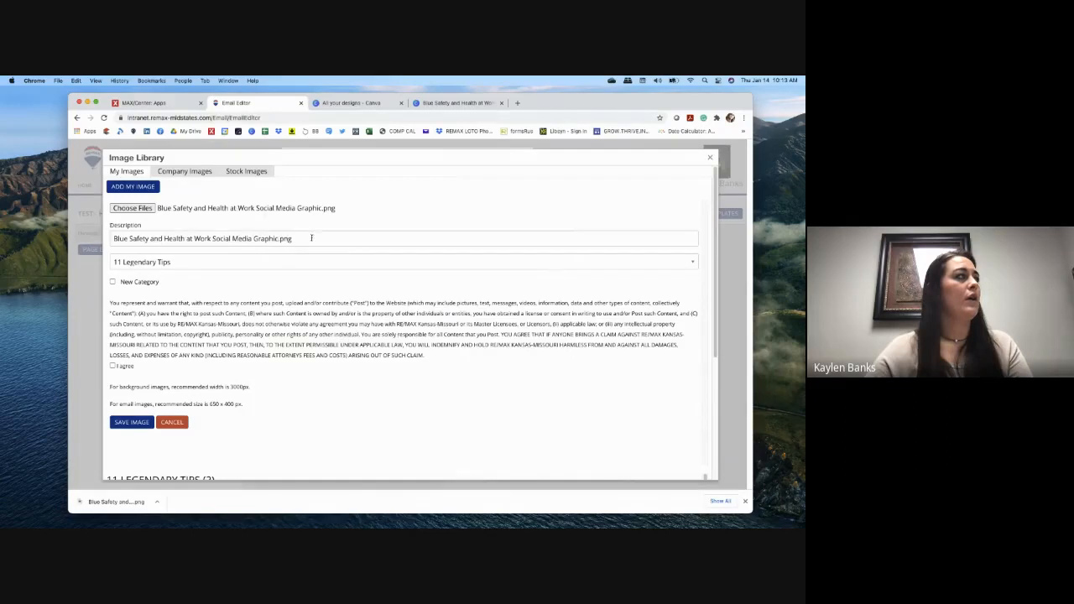
Step: Replace the image description with 'Next Generation'
left_click_drag(311, 239, 111, 238)
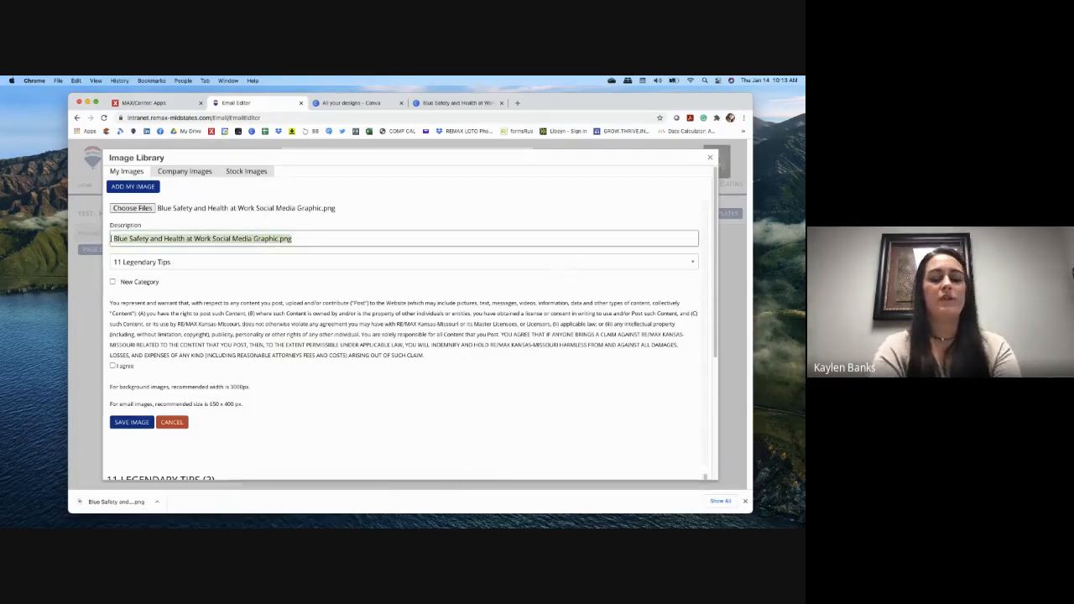
type("Next Generation")
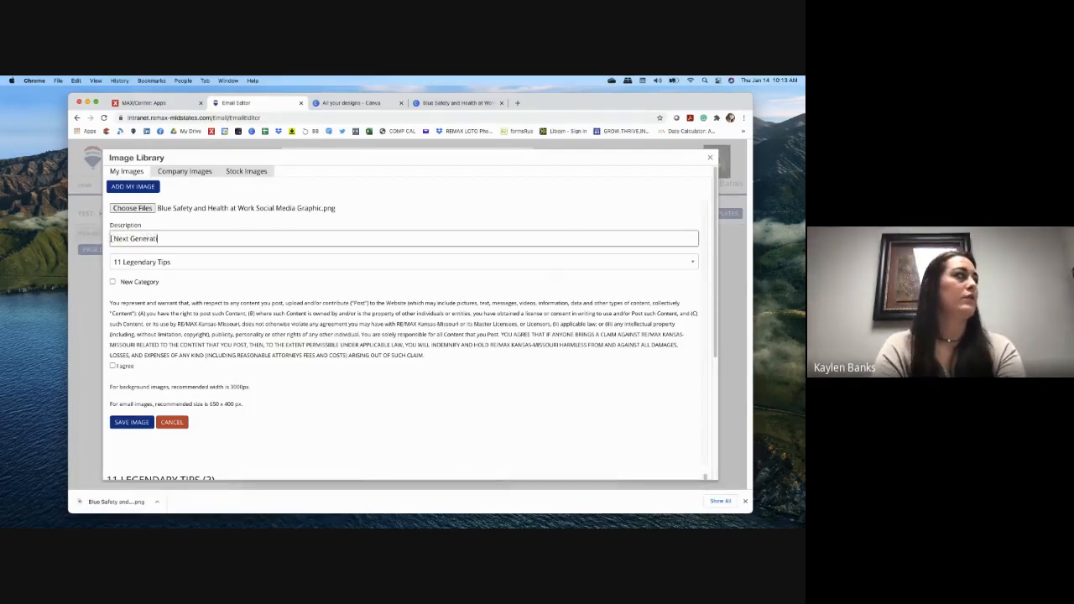
left_click(191, 262)
left_click(197, 263)
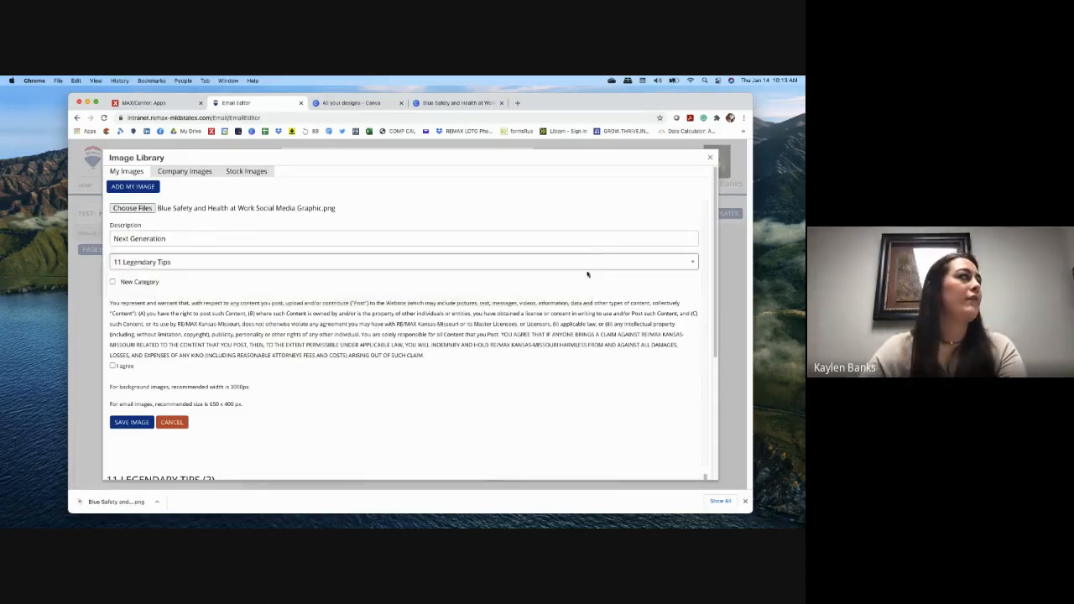
left_click(282, 260)
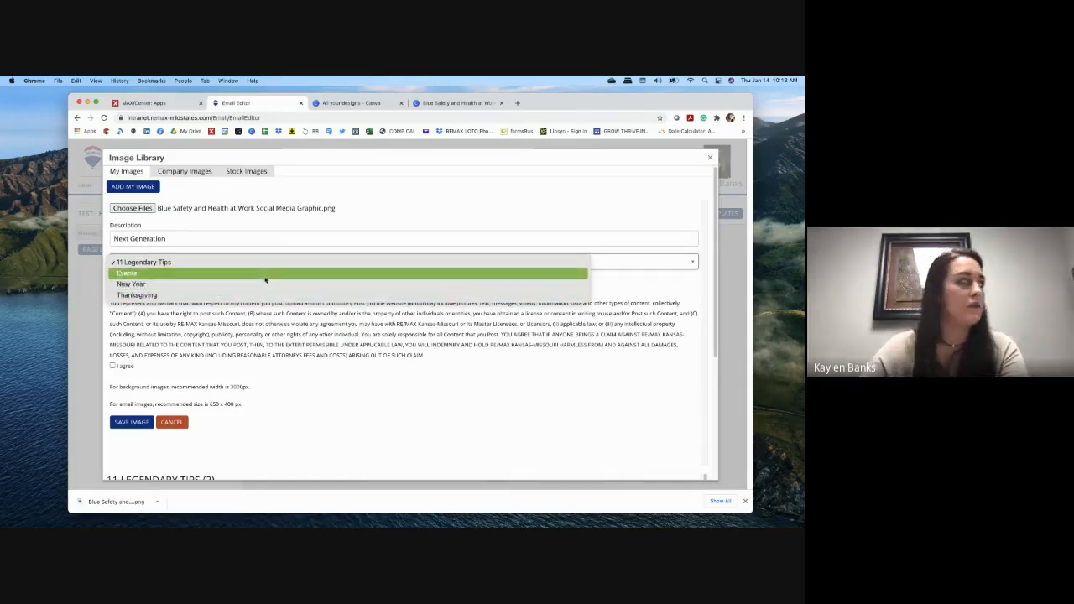
left_click(238, 250)
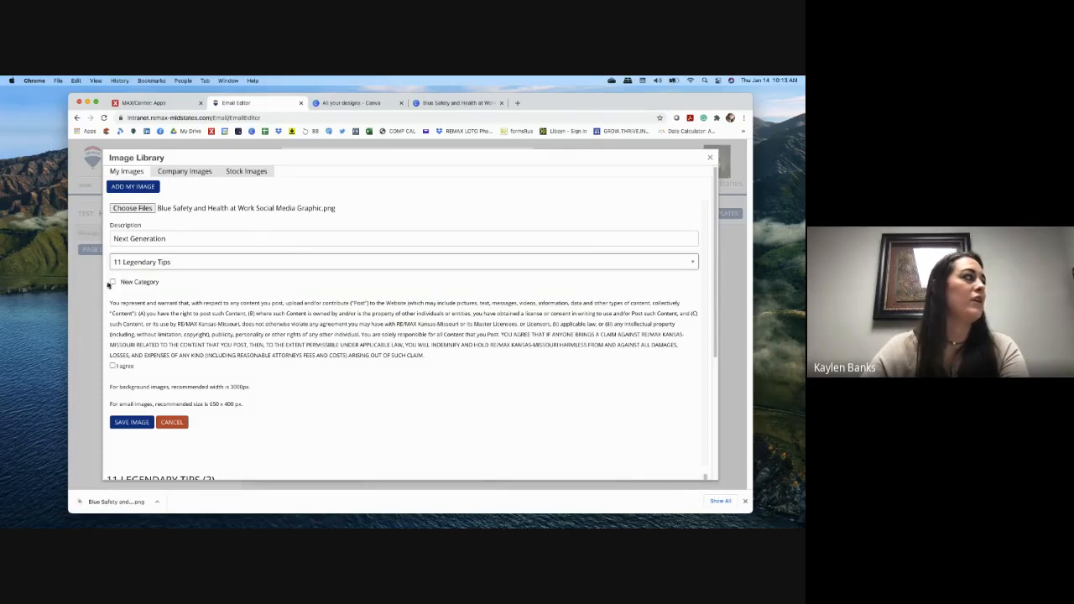
Step: Put the image in a new category 'Test', accept the upload terms, and save it
left_click(113, 283)
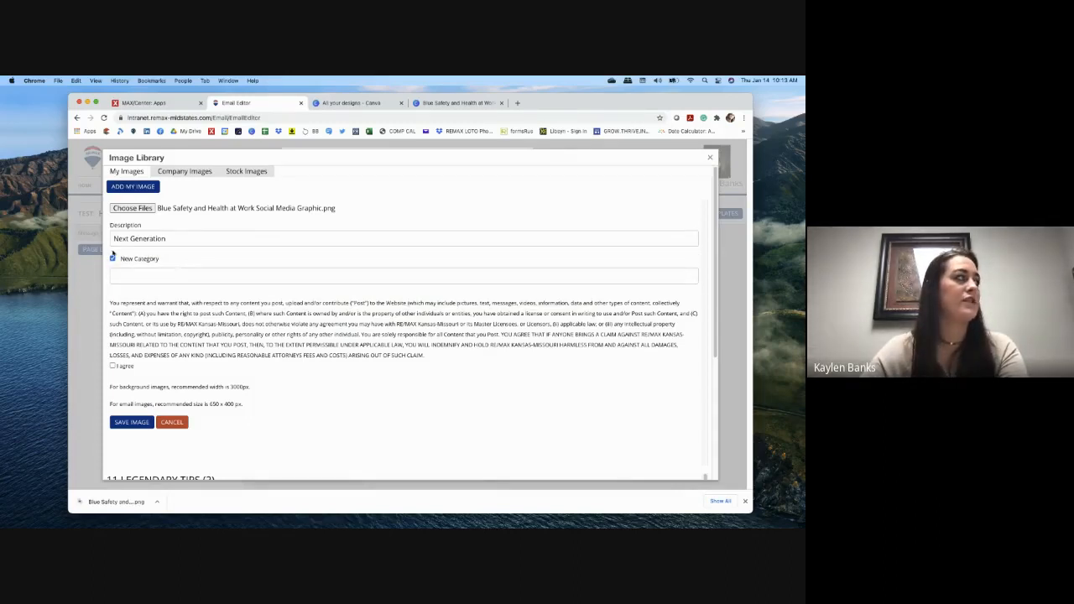
left_click(146, 276)
type("Test")
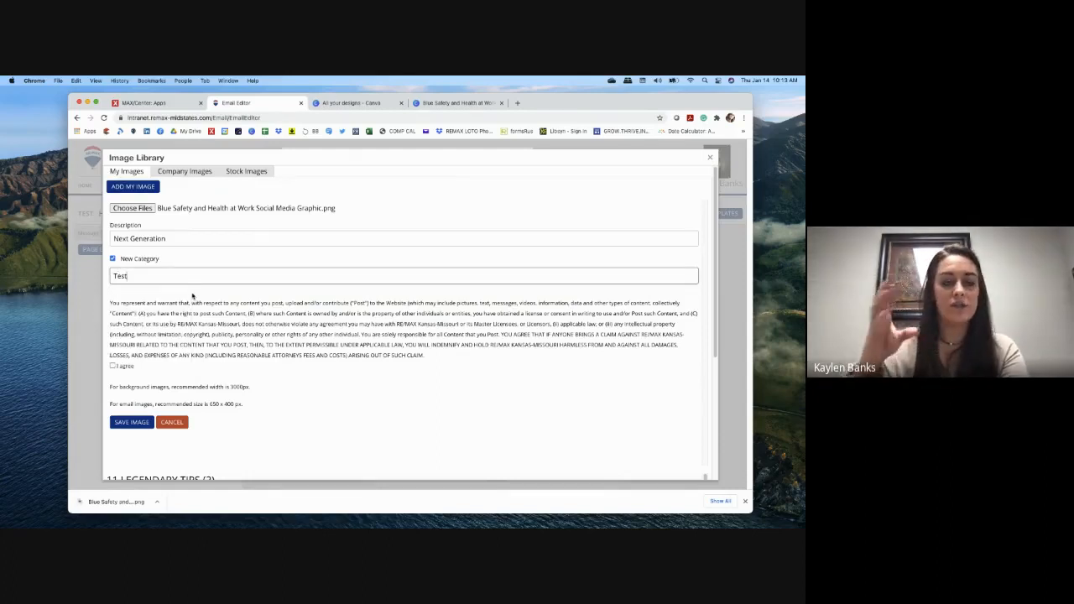
left_click(112, 365)
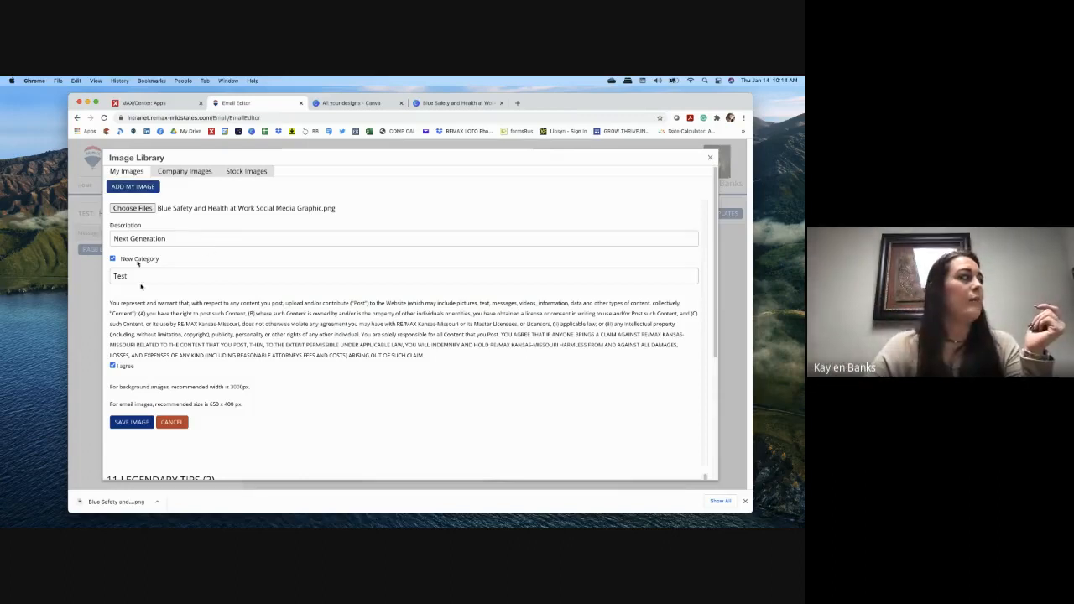
left_click(132, 422)
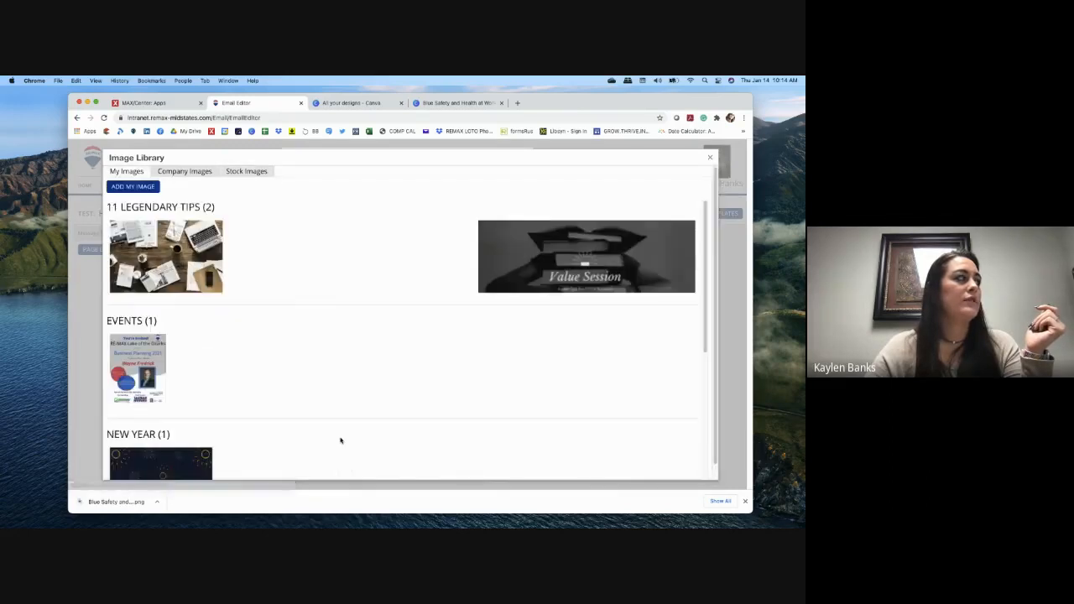
Step: Insert the Next Generation Mastermind graphic from the Test category into the message
scroll(302, 416, "down", 5)
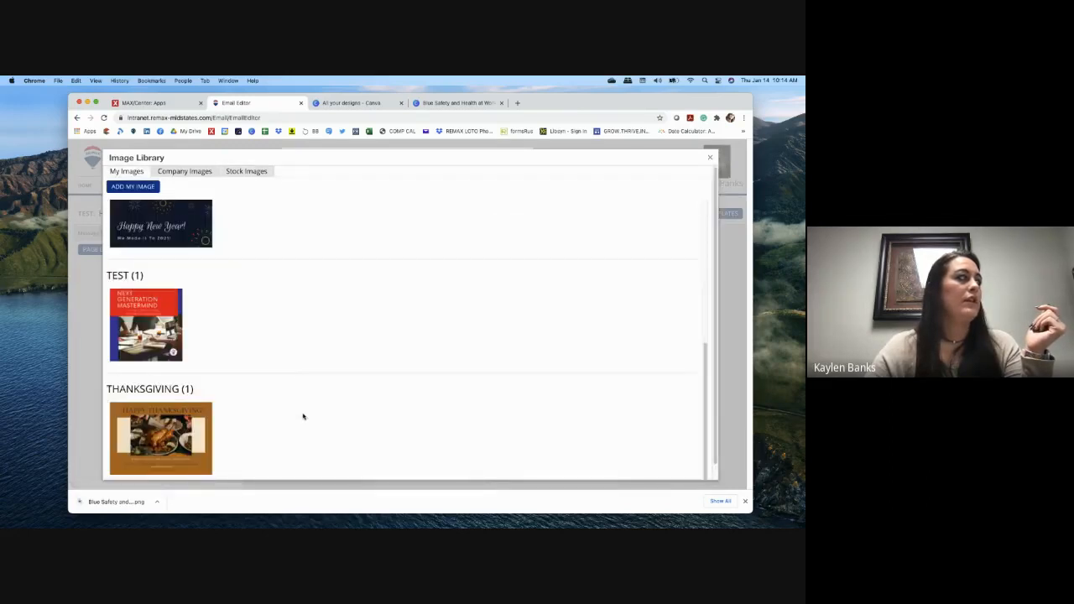
scroll(303, 416, "up", 5)
scroll(300, 415, "down", 5)
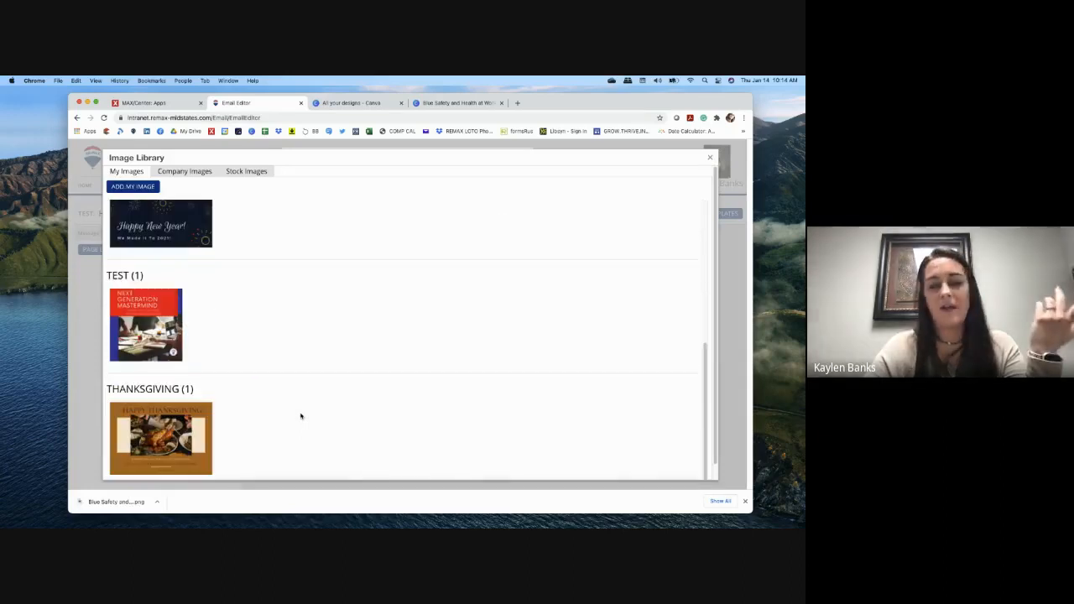
scroll(301, 415, "up", 5)
scroll(301, 416, "down", 5)
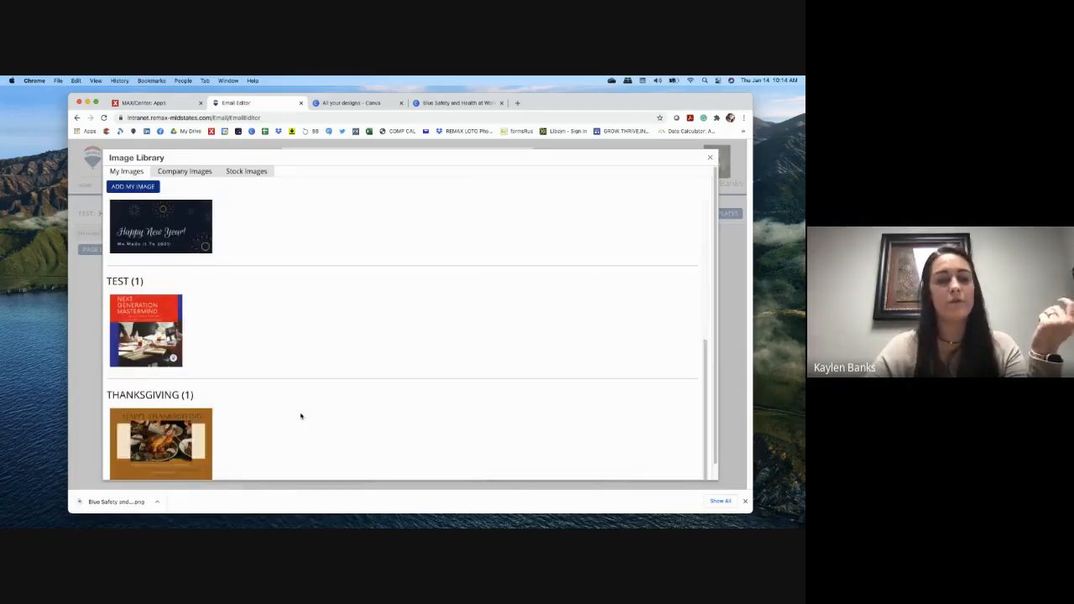
left_click(157, 334)
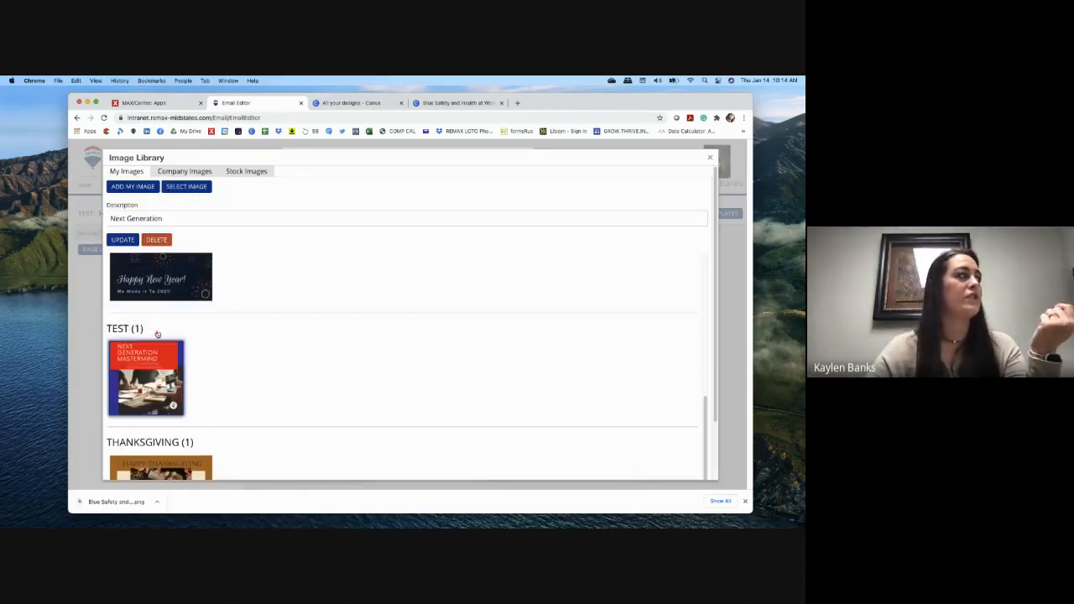
left_click(186, 187)
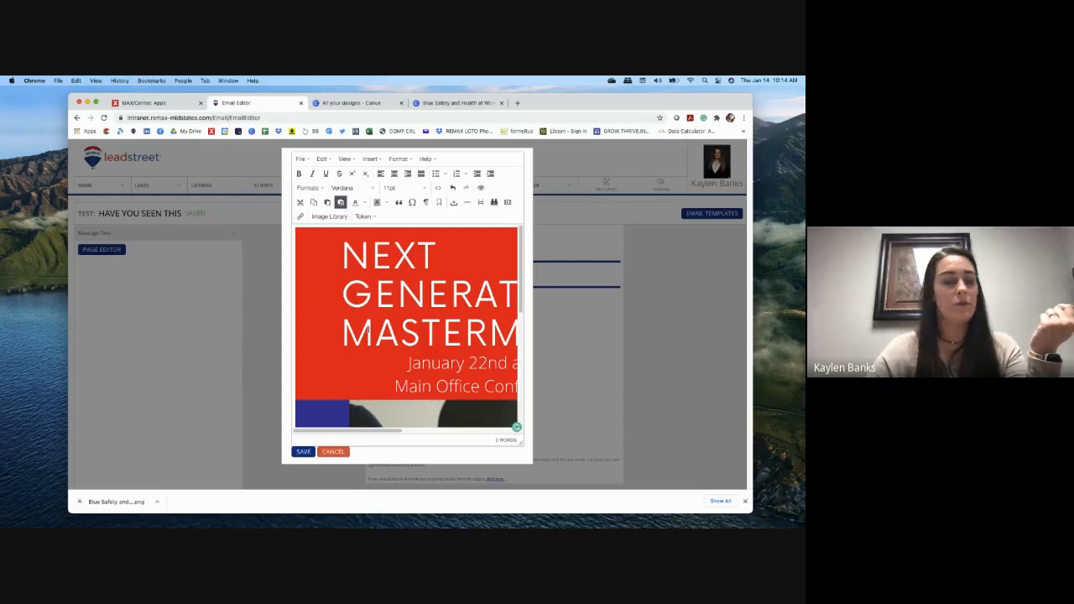
Step: Resize the inserted image smaller by dragging its corner handle
left_click(318, 245)
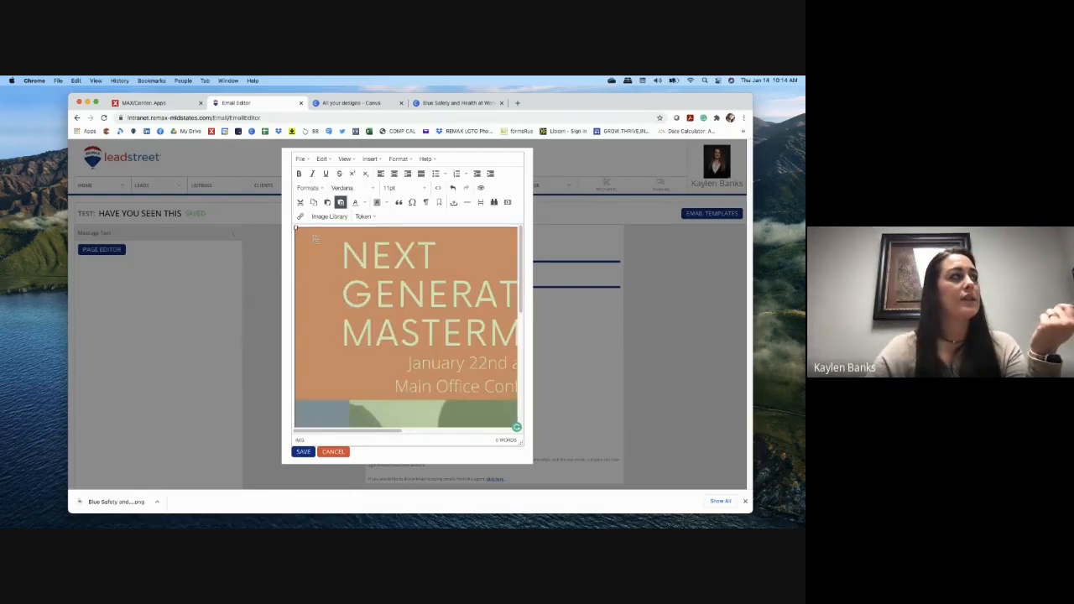
left_click_drag(295, 229, 412, 314)
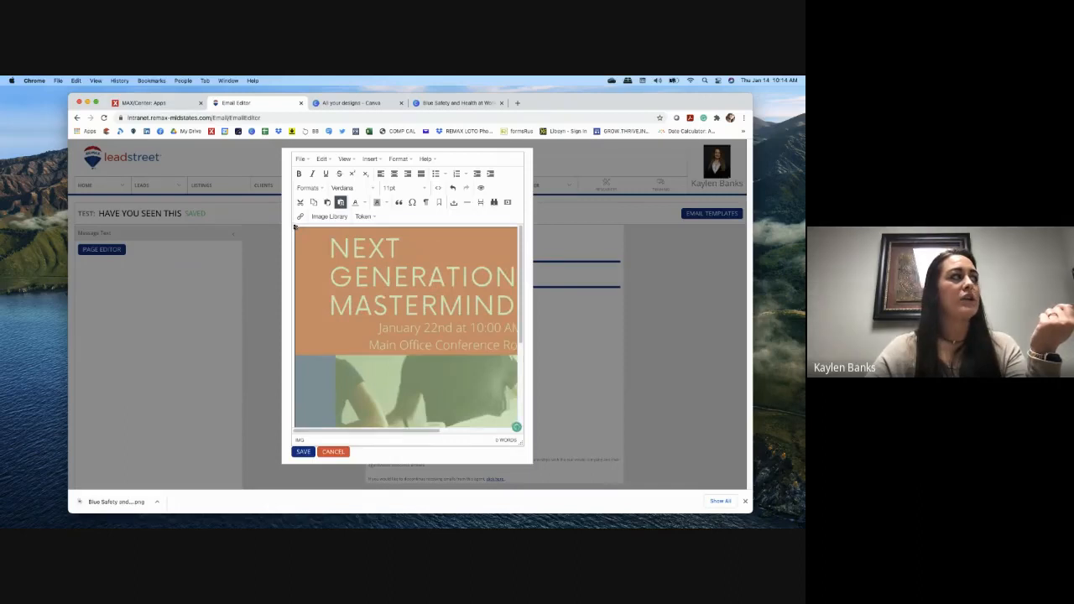
left_click_drag(296, 229, 363, 275)
left_click_drag(295, 227, 394, 300)
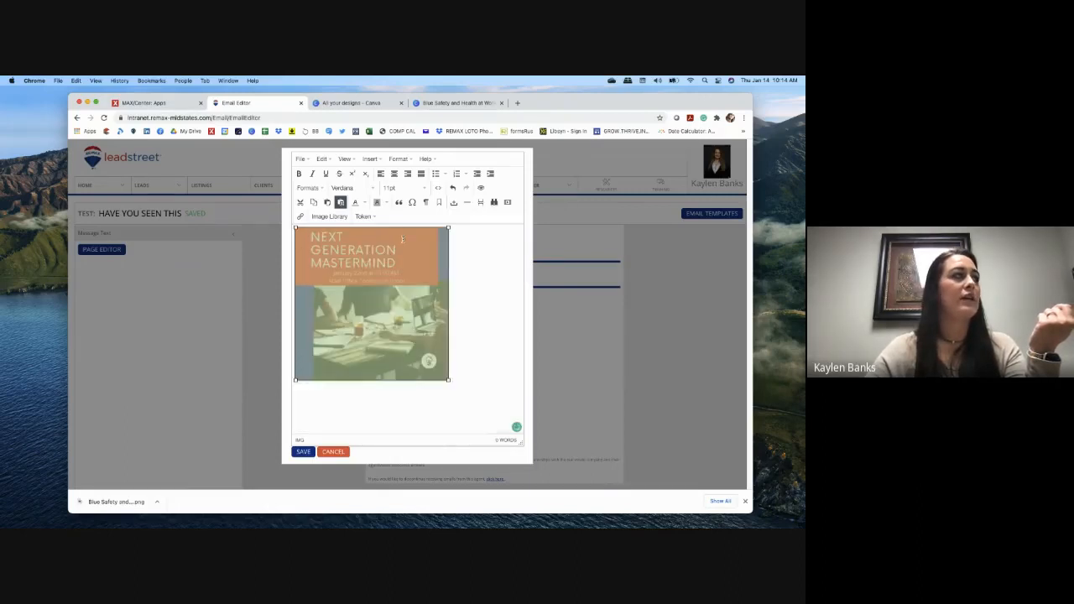
Step: Centre-align the image in the message body
left_click(393, 174)
left_click(382, 174)
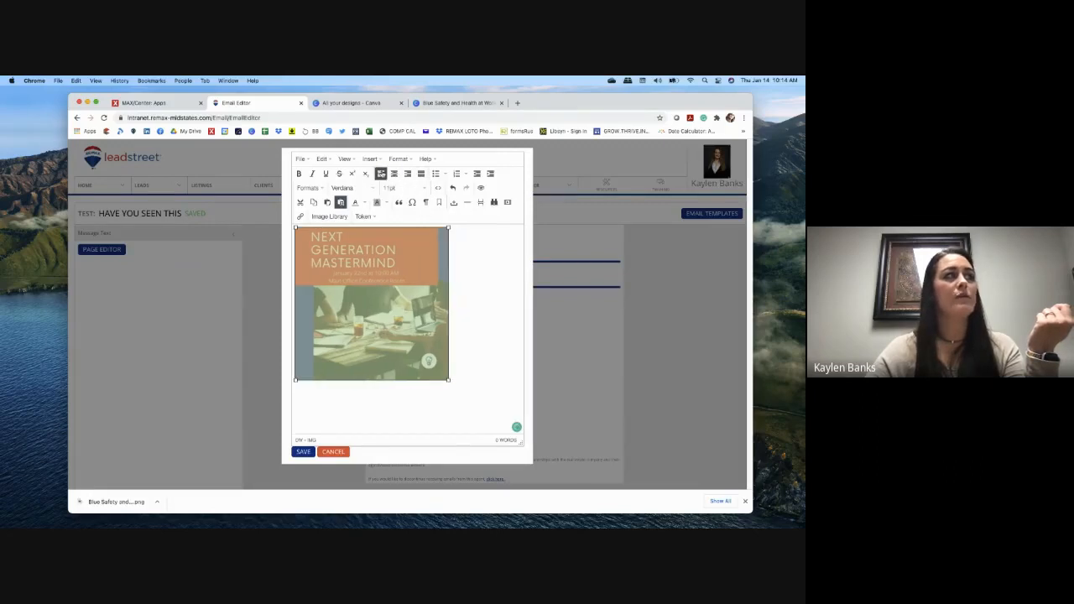
left_click(394, 174)
left_click(499, 314)
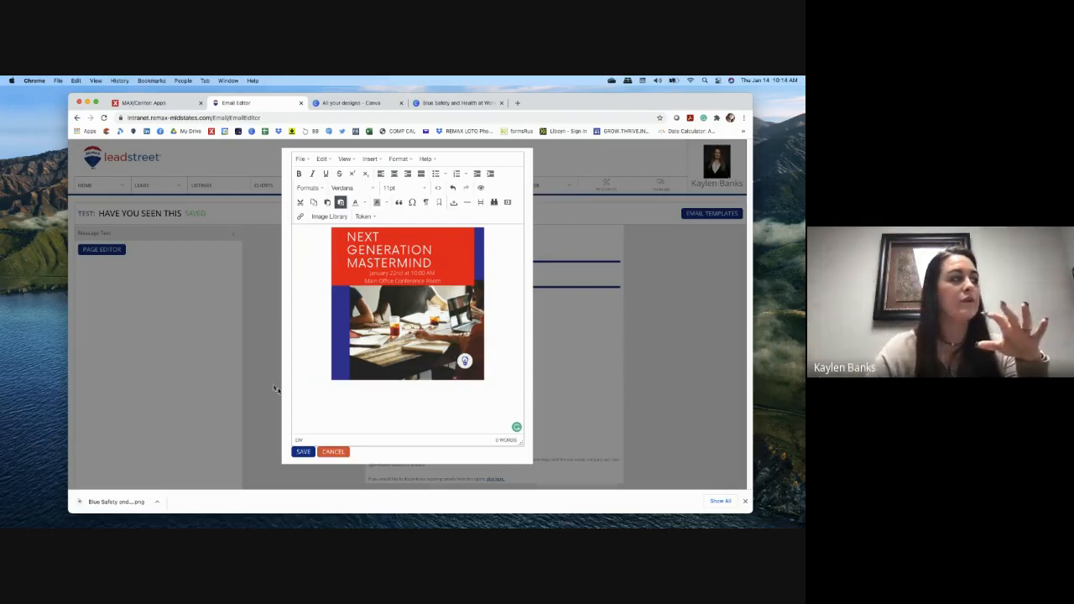
Step: Paste the first-name greeting below the image and add 'This is a test email.'
left_click(305, 400)
type("Hi {{Contact.FirstName}},")
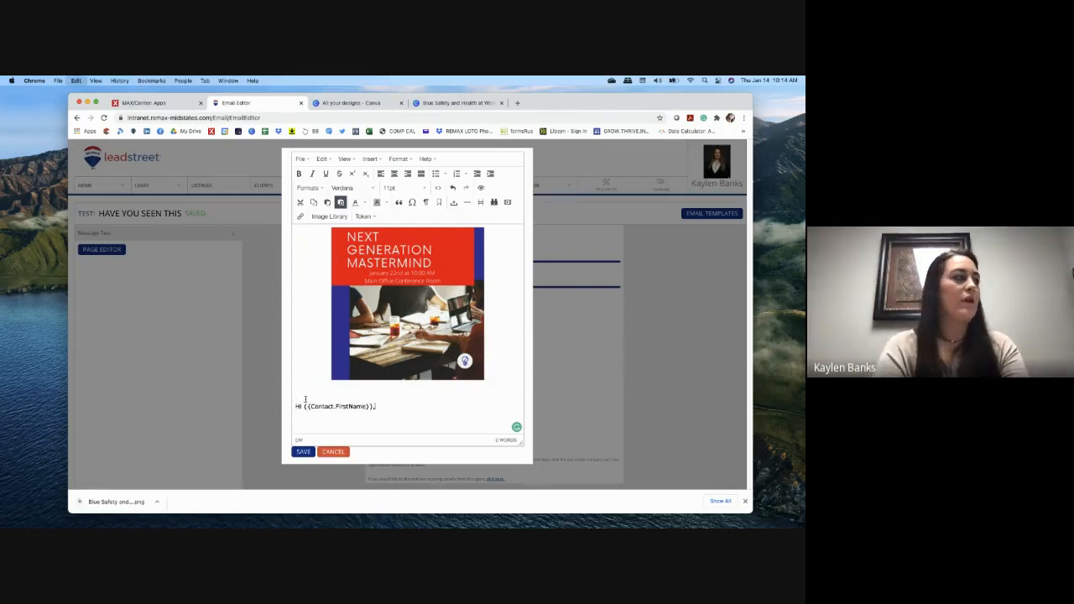
key("Return")
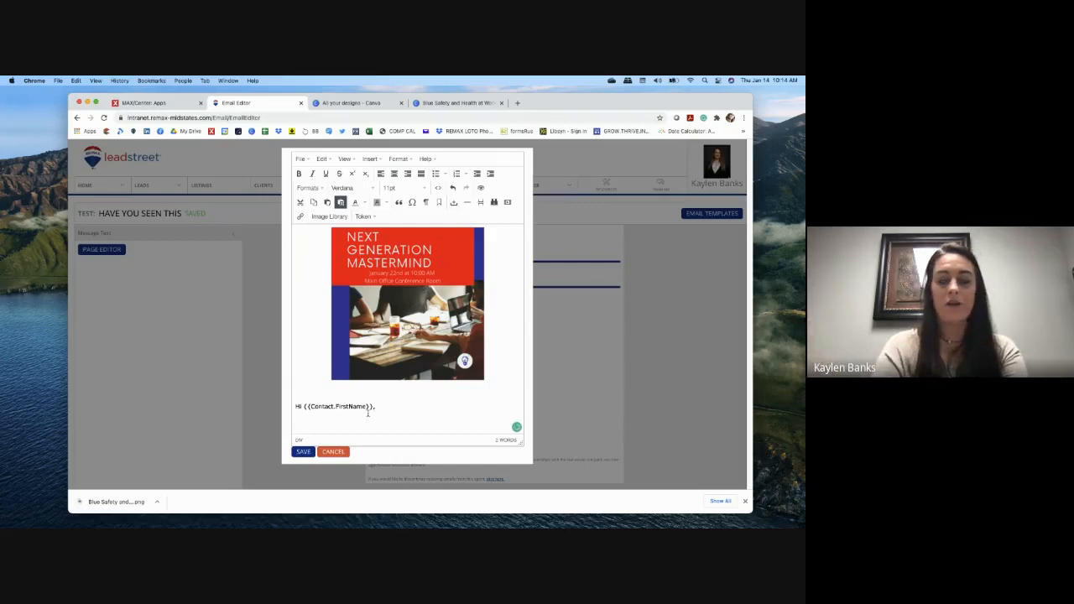
type("This is")
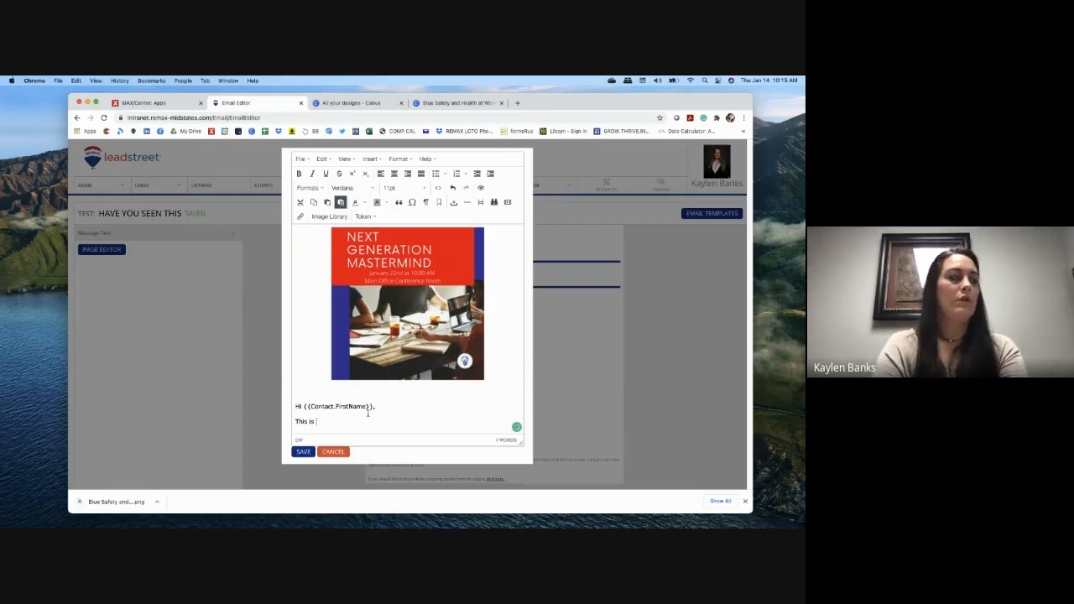
type("a test email")
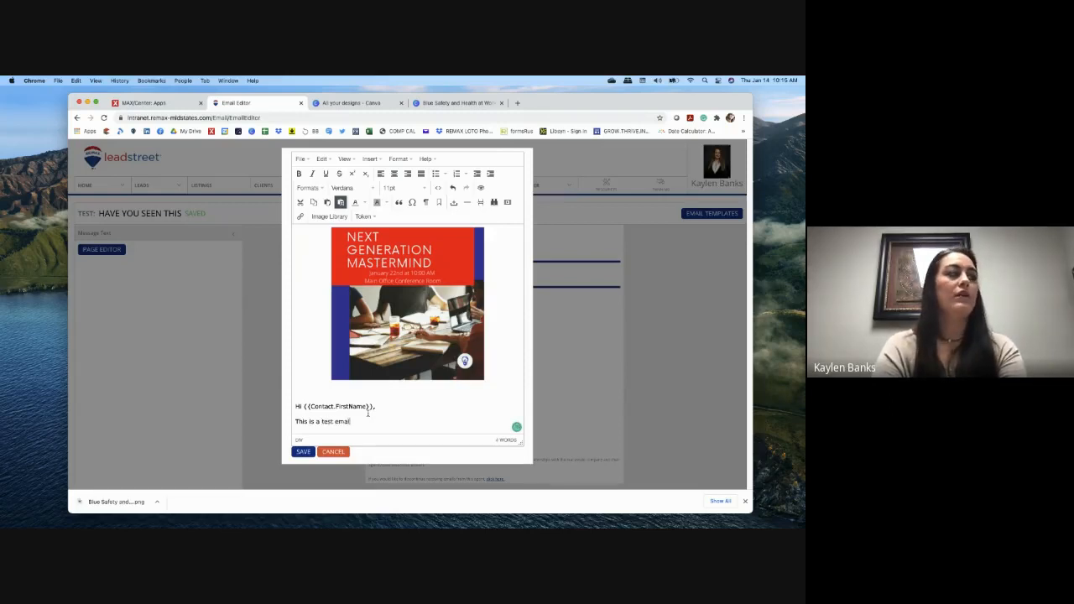
type(".")
Step: Add a 'Test link' line and the sender's sign-off name, then open a new browser tab
key("Return")
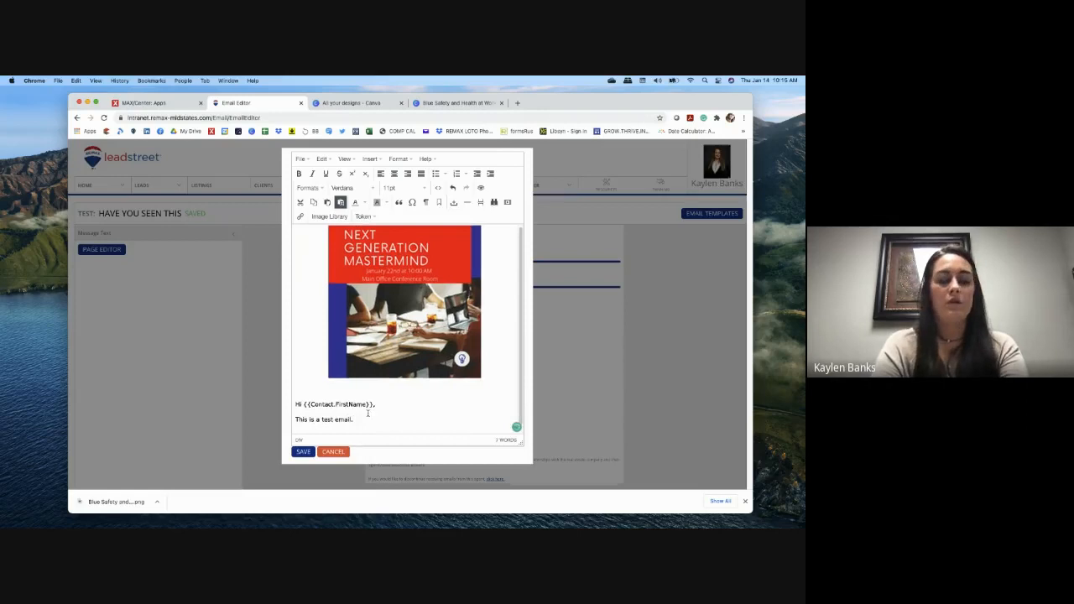
type("Test")
key("Return")
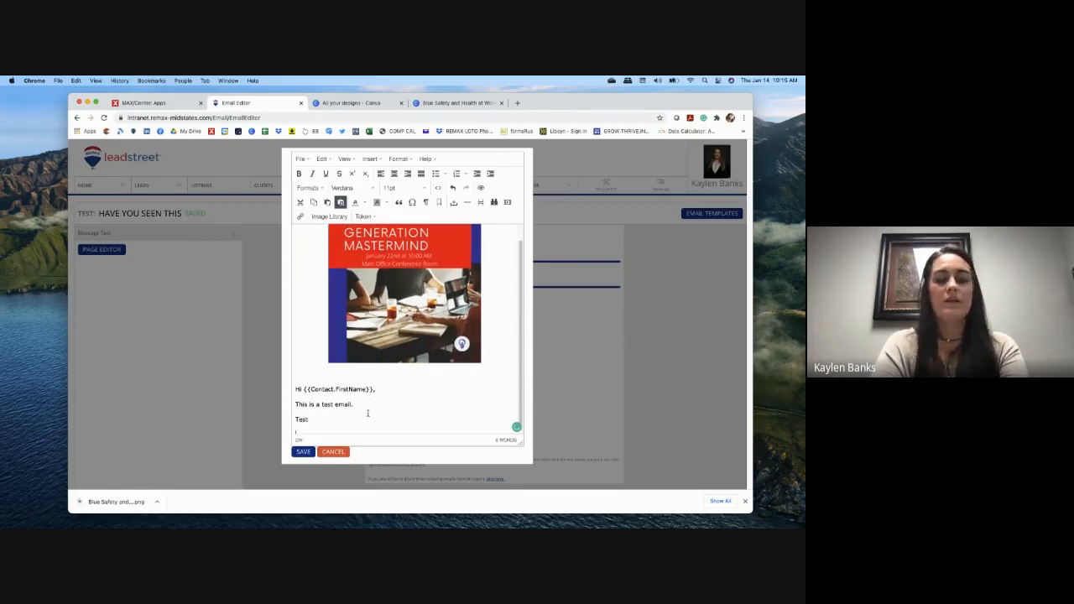
type("Kaylen")
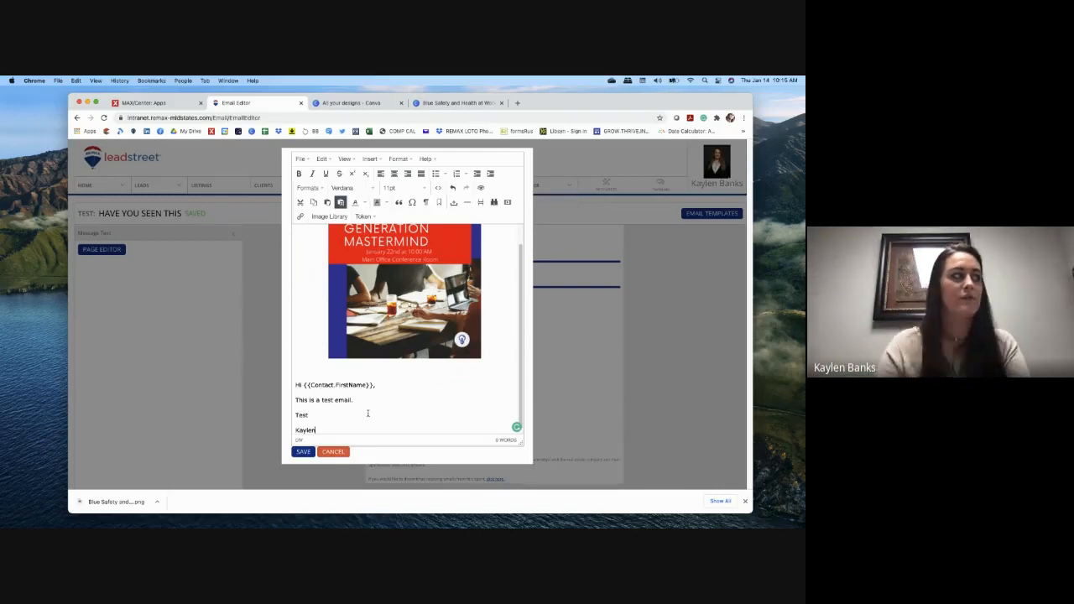
left_click(380, 387)
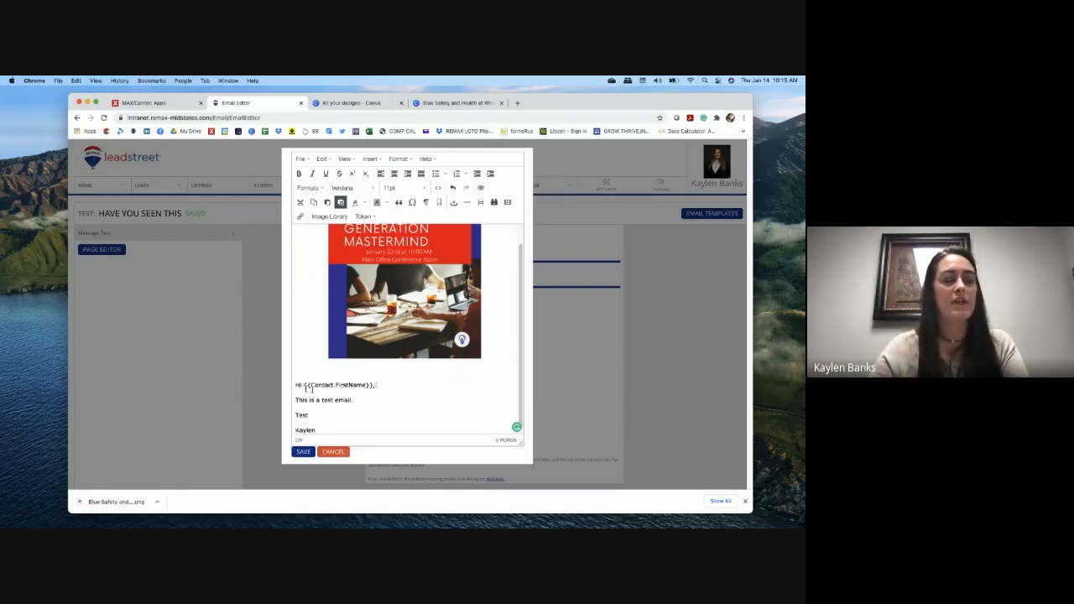
left_click(438, 409)
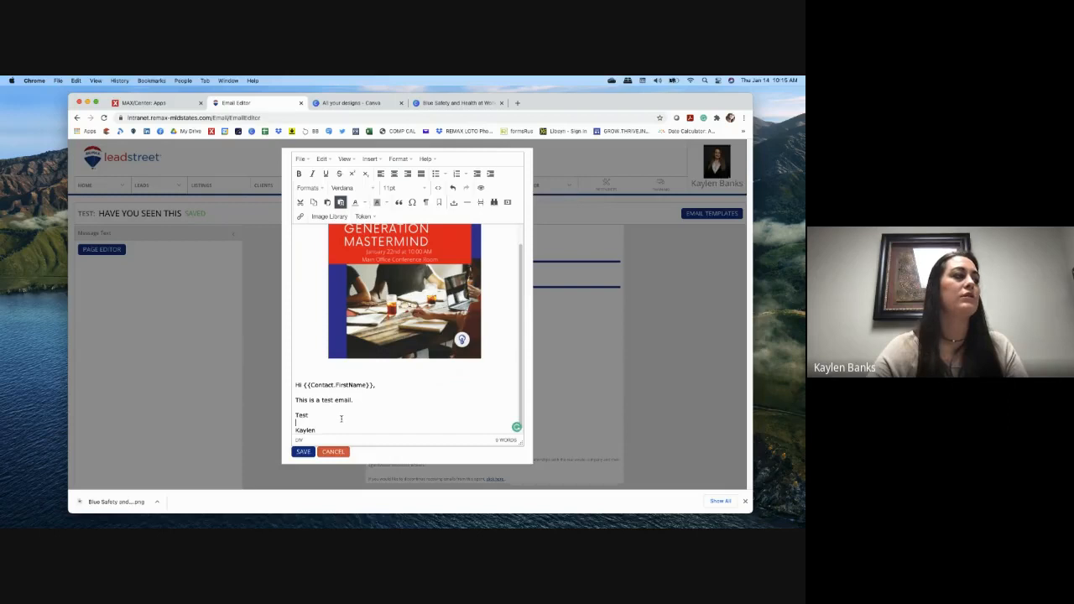
type("Test link -")
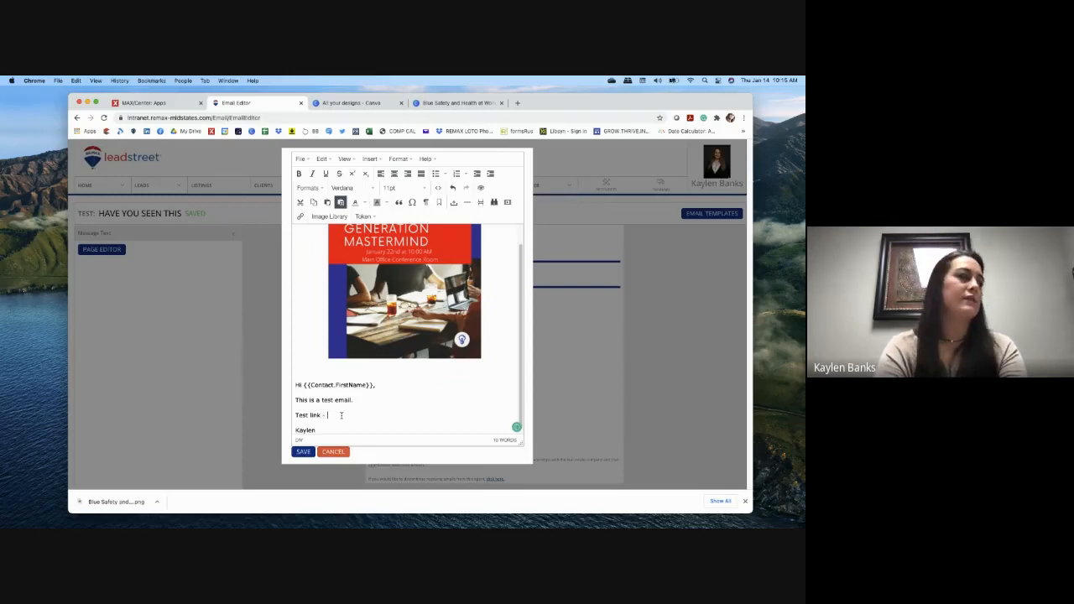
left_click(517, 102)
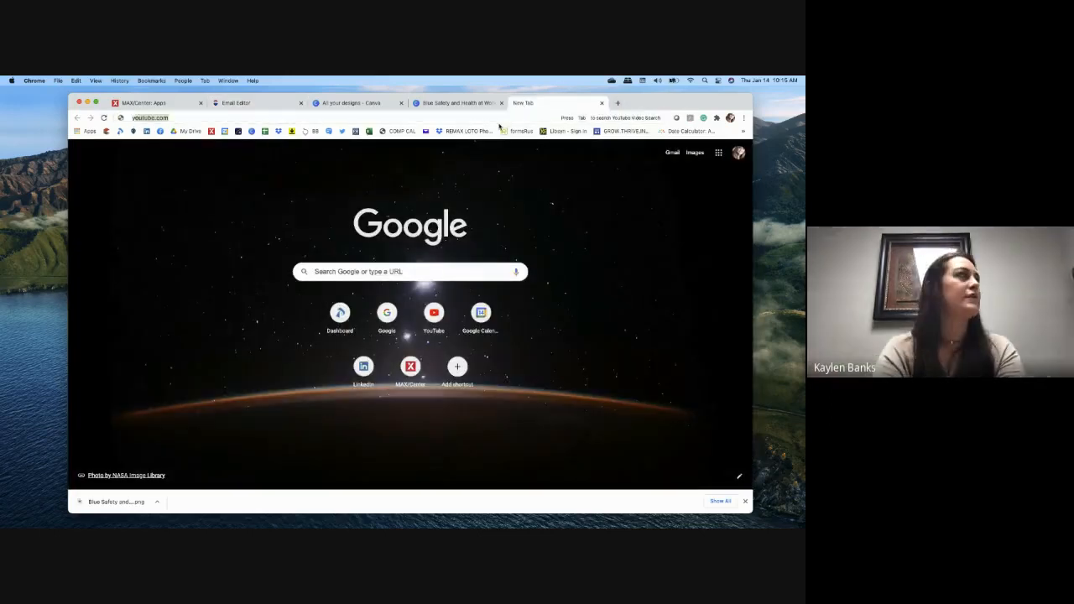
Step: Open the Ep 22 Season One video on YouTube's Grow Thrive Inspire Podcast channel
type("youtube.com")
key("Return")
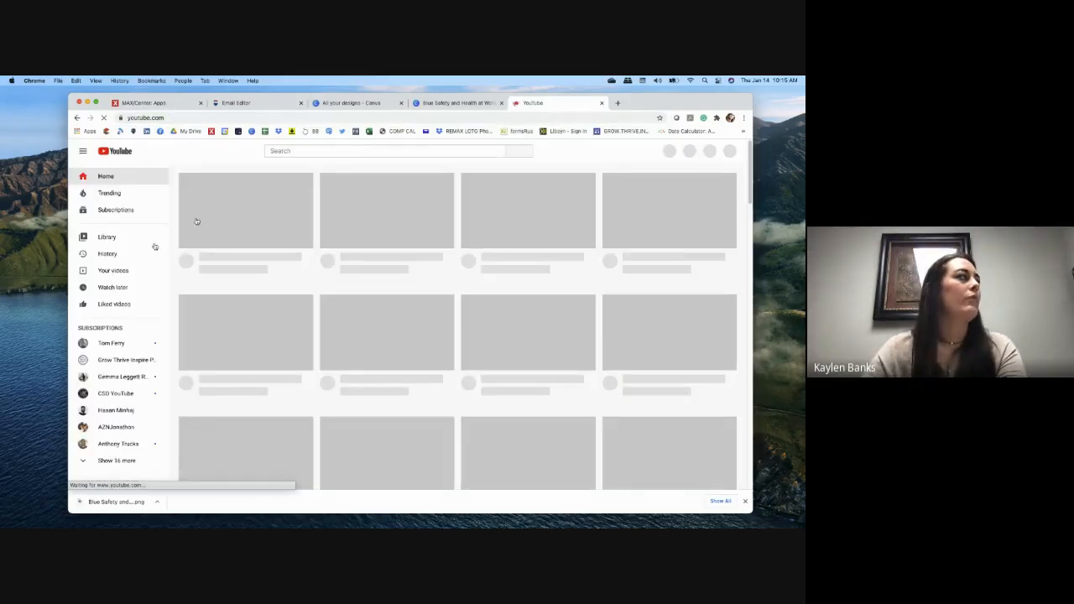
left_click(149, 360)
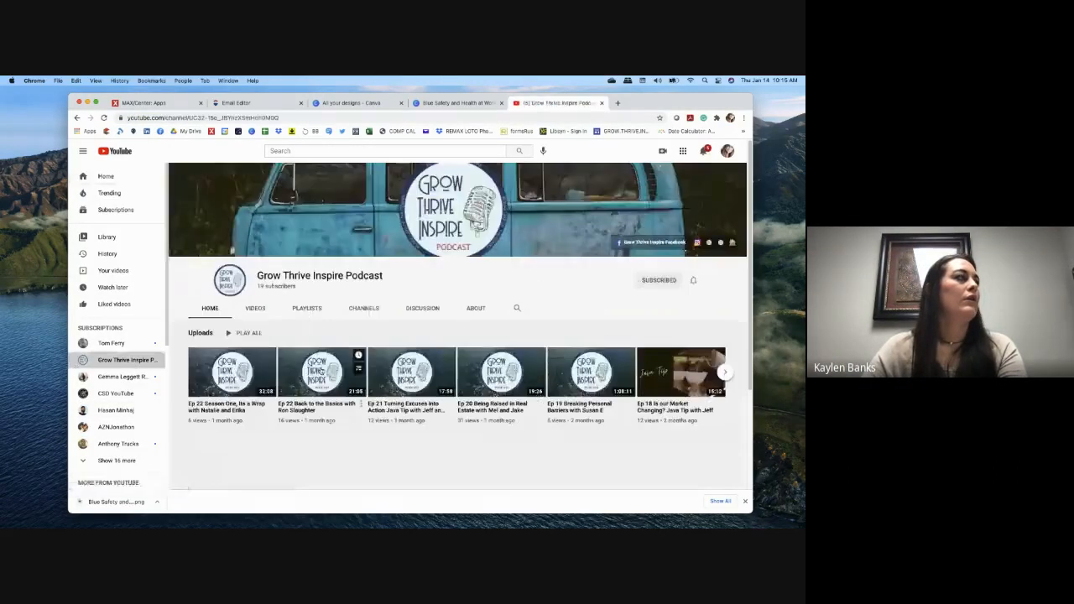
left_click(255, 308)
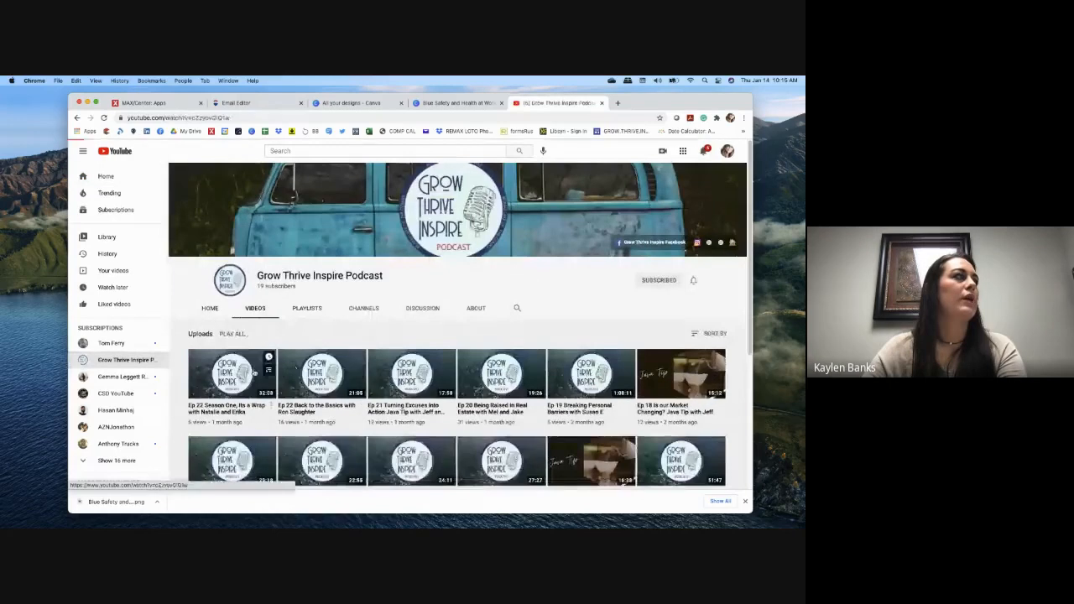
left_click(239, 373)
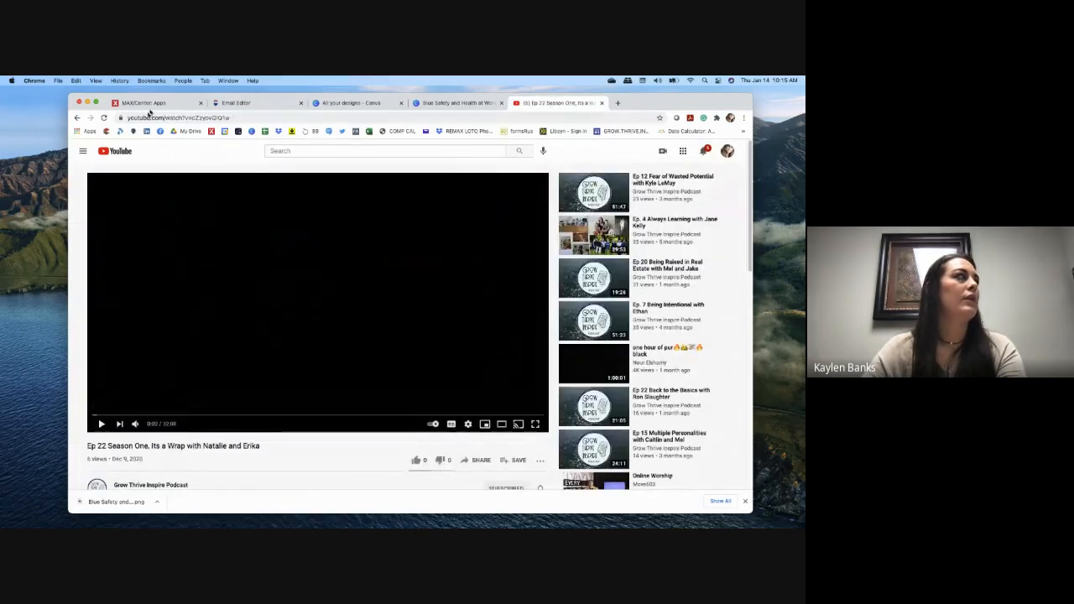
Step: Copy the video's URL and return to the Email Editor tab
left_click(219, 118)
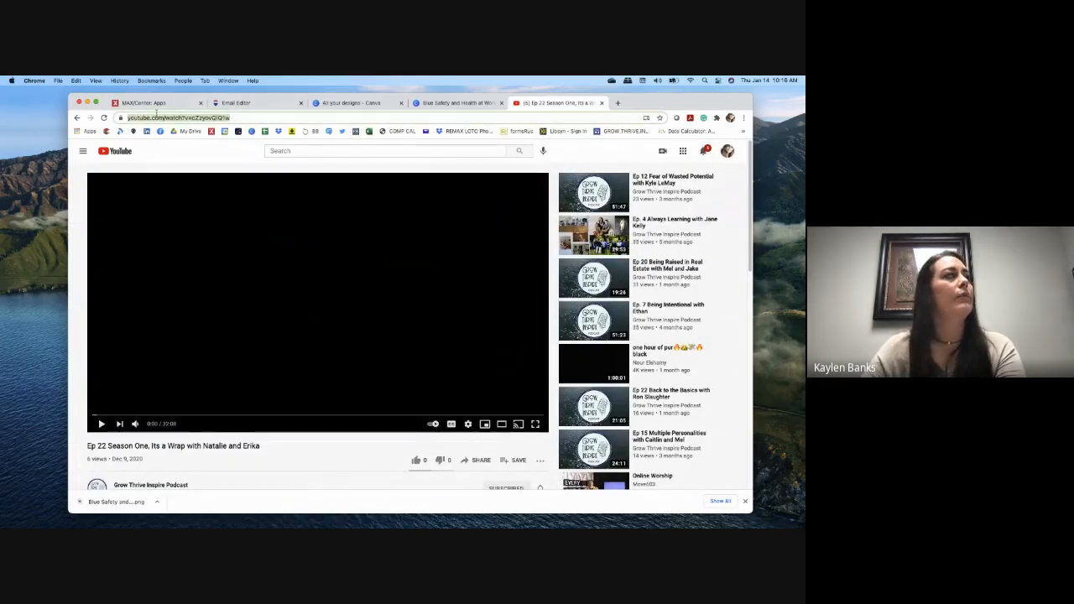
right_click(161, 117)
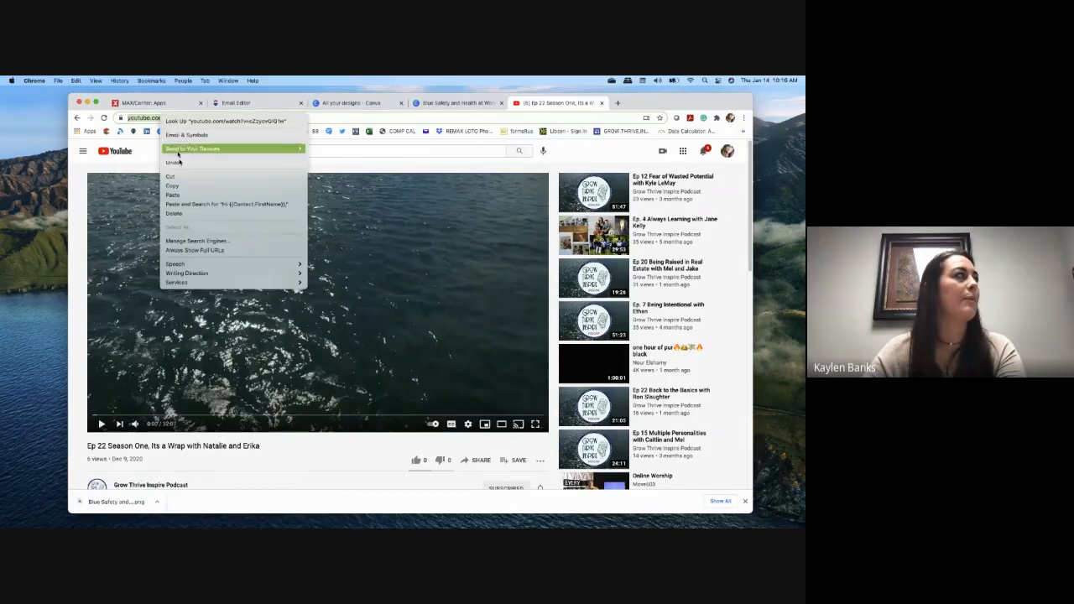
left_click(176, 185)
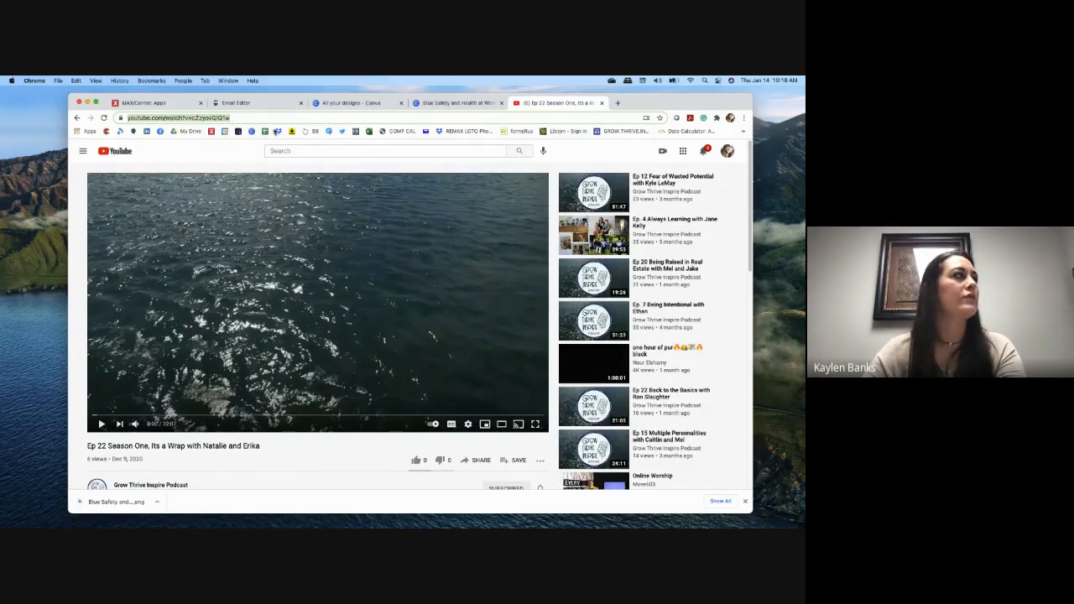
left_click(243, 102)
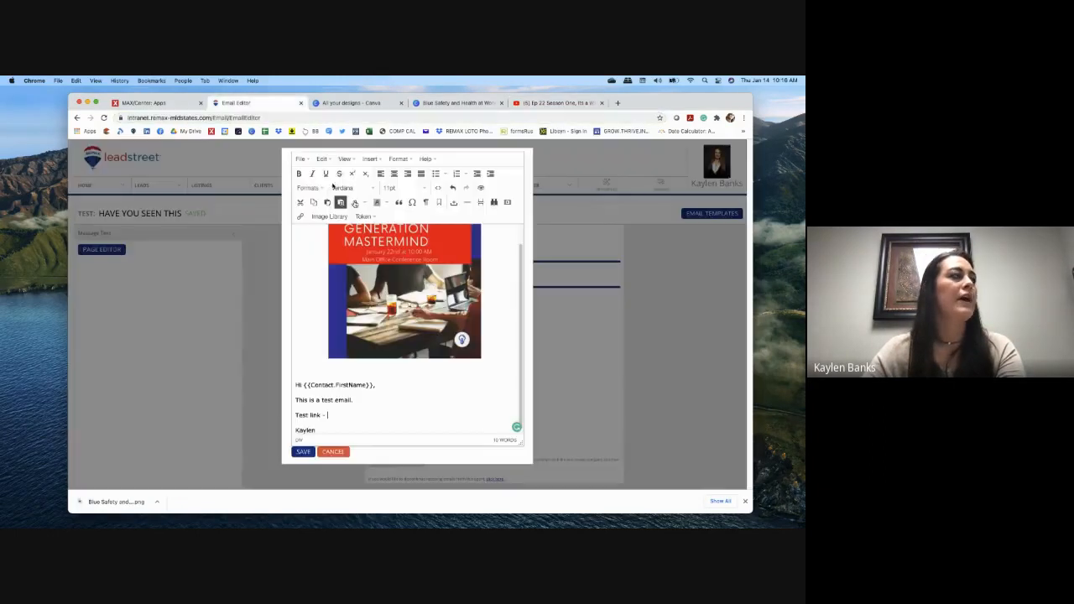
Step: Paste the Ep 22 YouTube URL after 'Test link' in the email body
left_click(329, 415)
key("cmd+v")
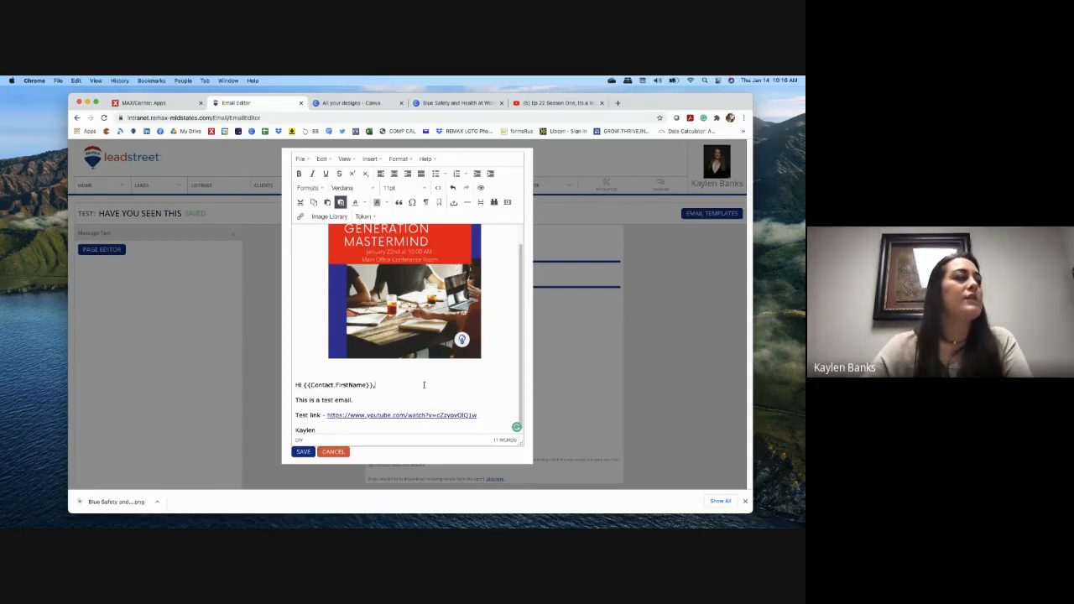
scroll(424, 384, "down", 1)
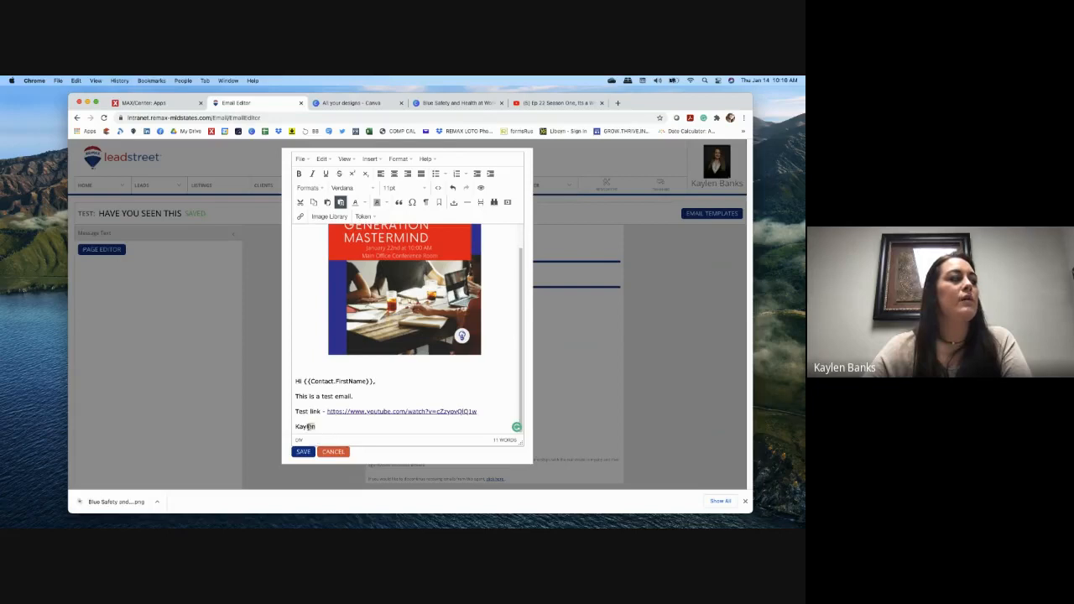
Step: Set the greeting and 'This is a test email.' lines to the Impact font
left_click_drag(309, 427, 295, 380)
left_click(347, 188)
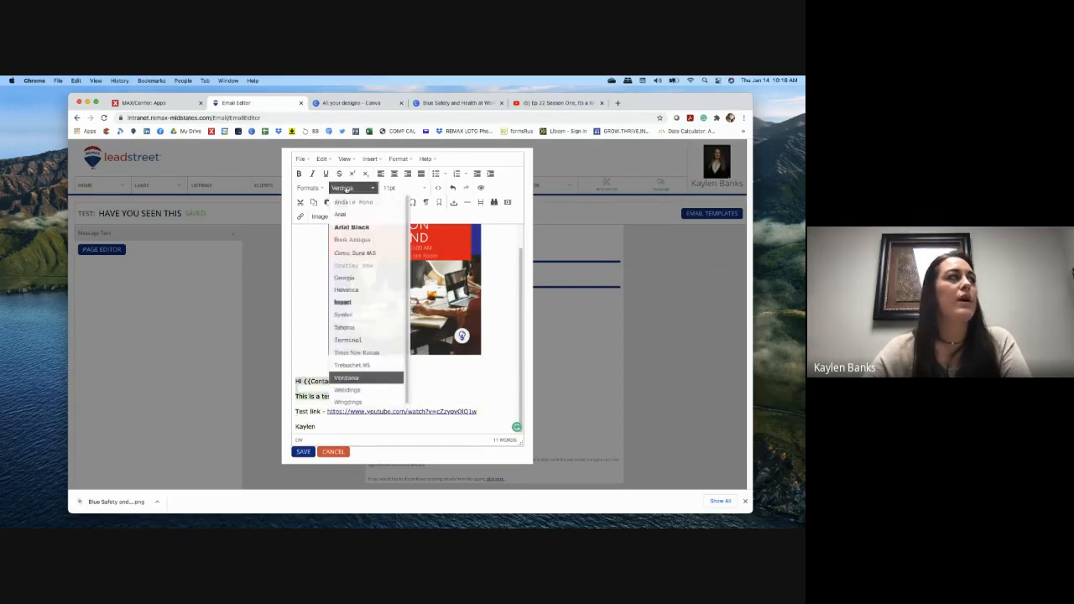
left_click(354, 252)
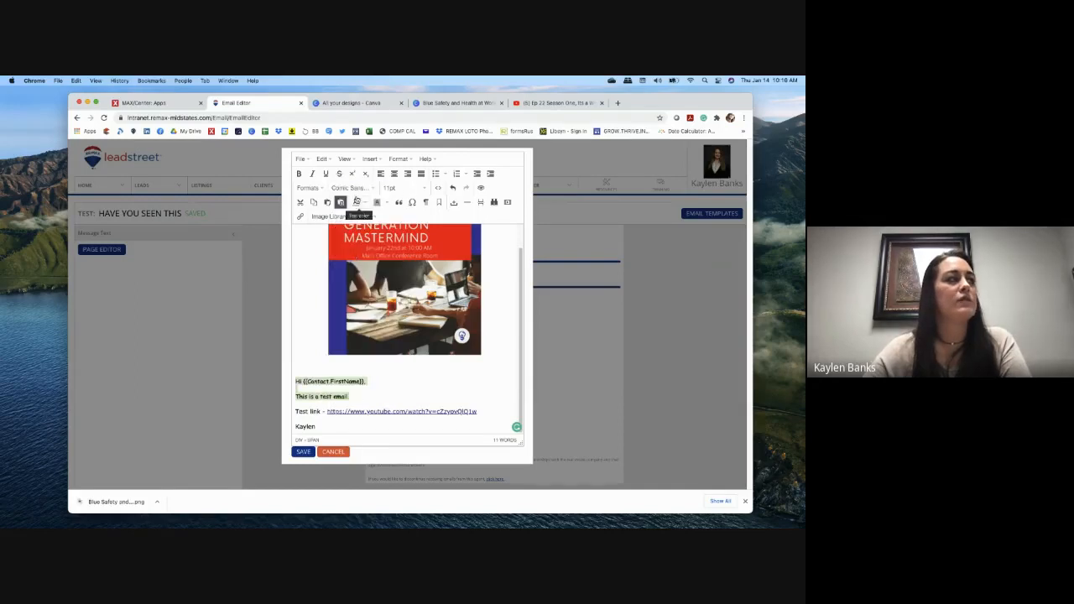
left_click(347, 188)
left_click(357, 297)
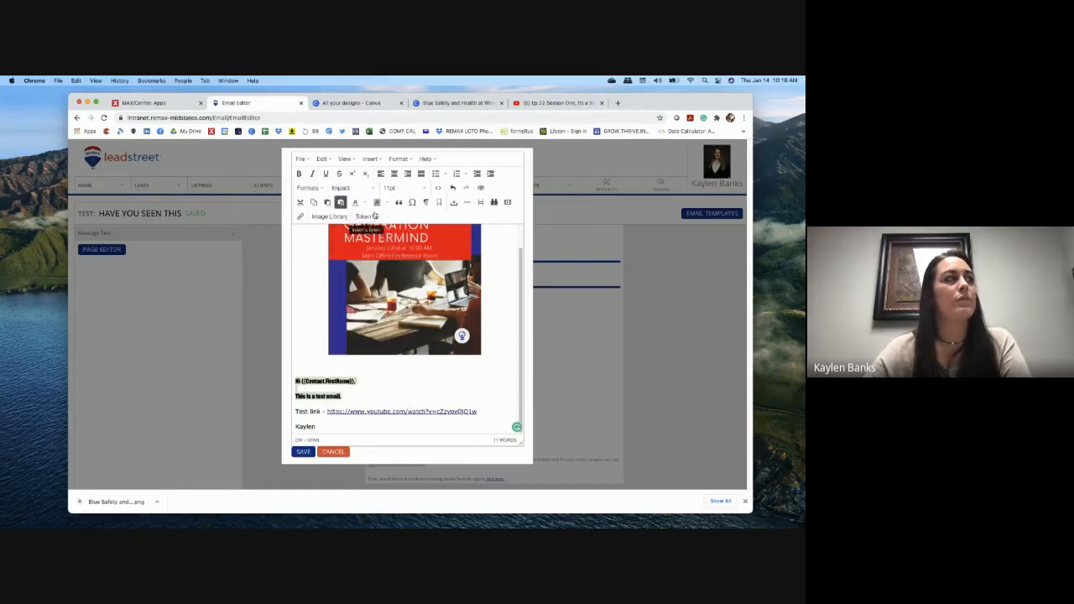
Step: Make those lines 14pt and blue
left_click(388, 188)
left_click(401, 244)
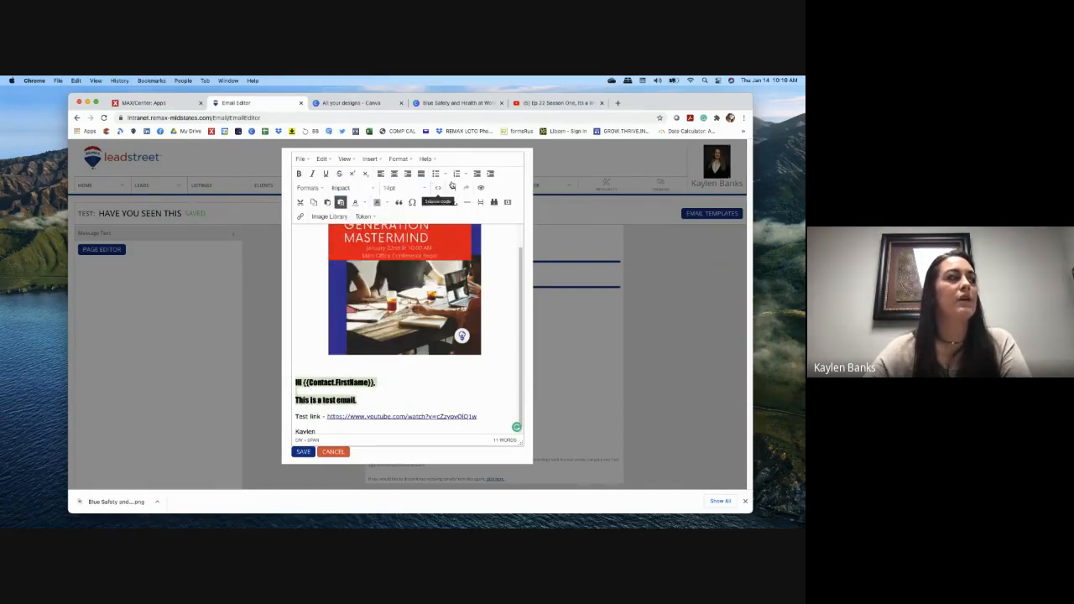
left_click(363, 203)
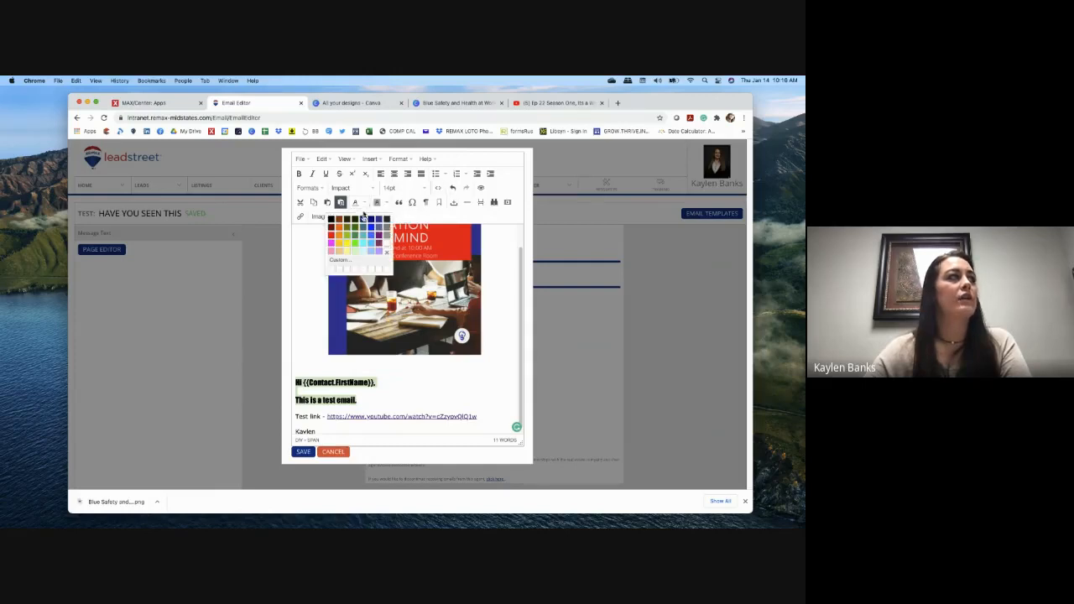
left_click(372, 230)
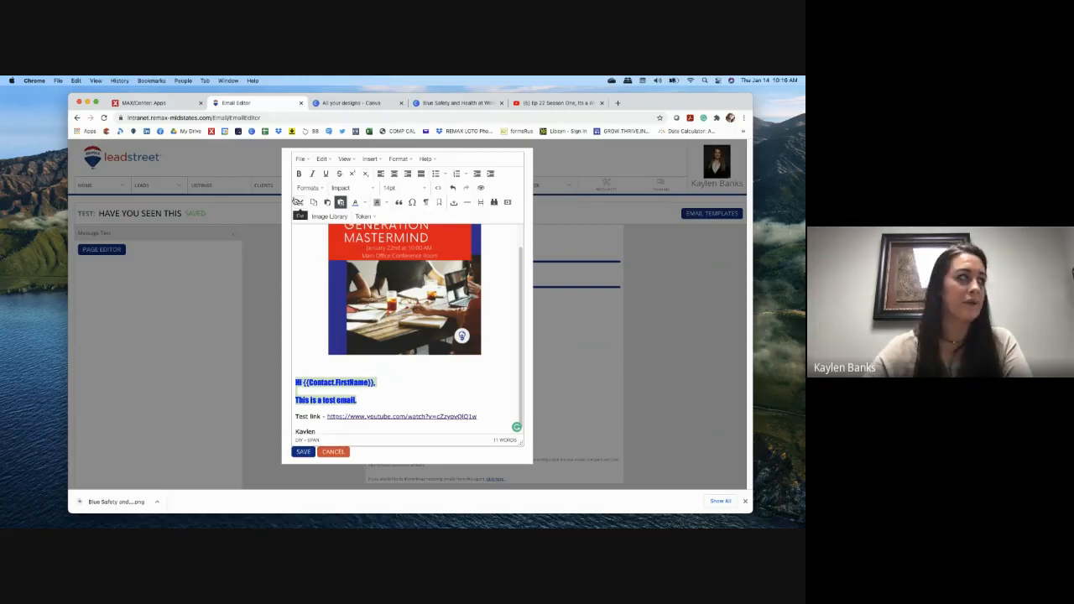
left_click(411, 204)
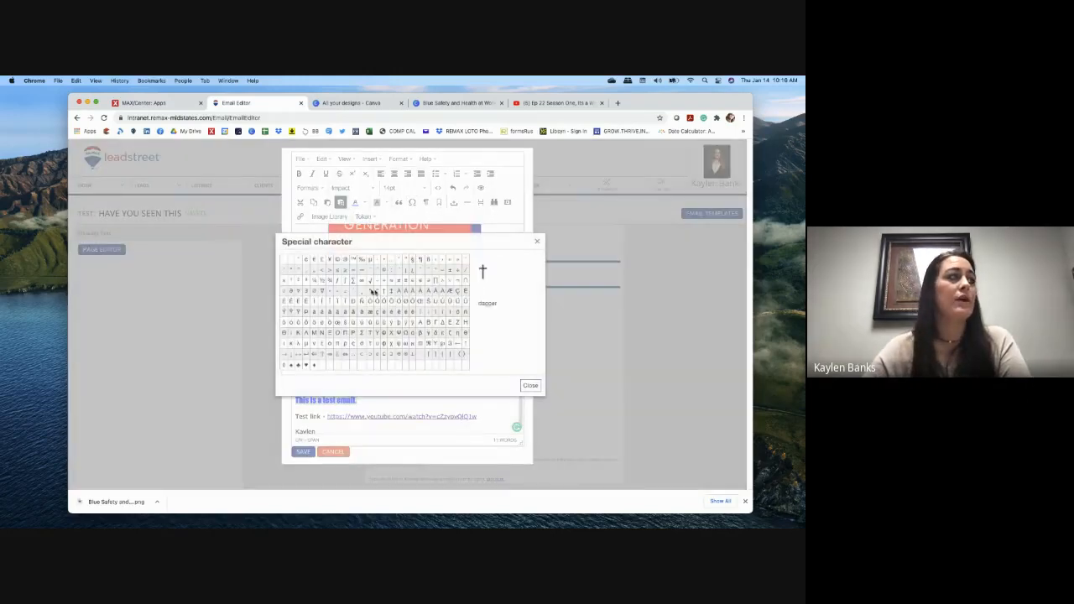
left_click(537, 245)
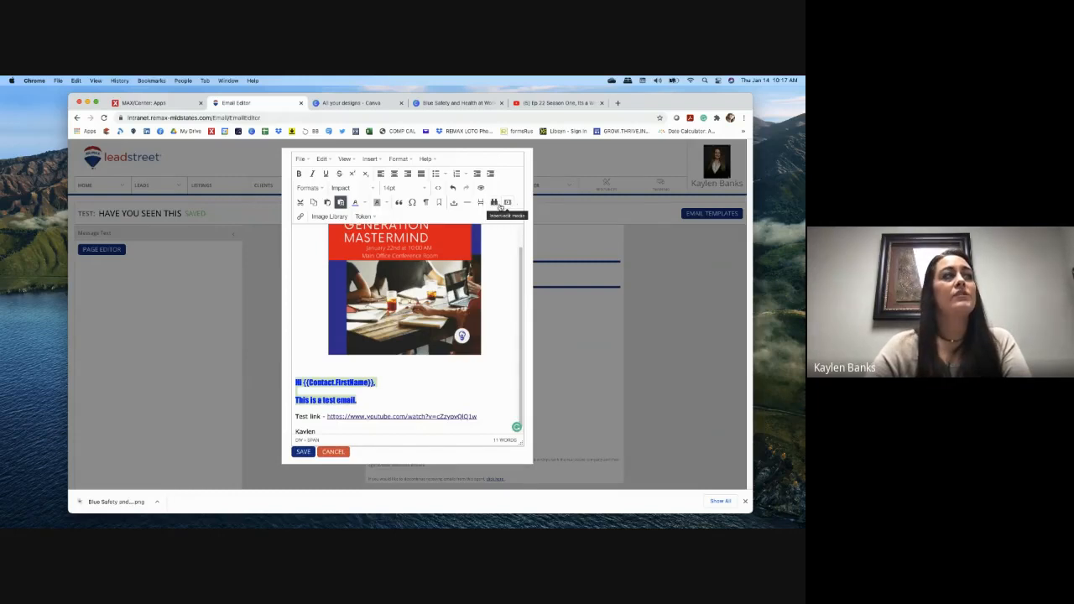
Step: Embed the YouTube video URL through Insert/edit media's Embed tab
left_click(507, 203)
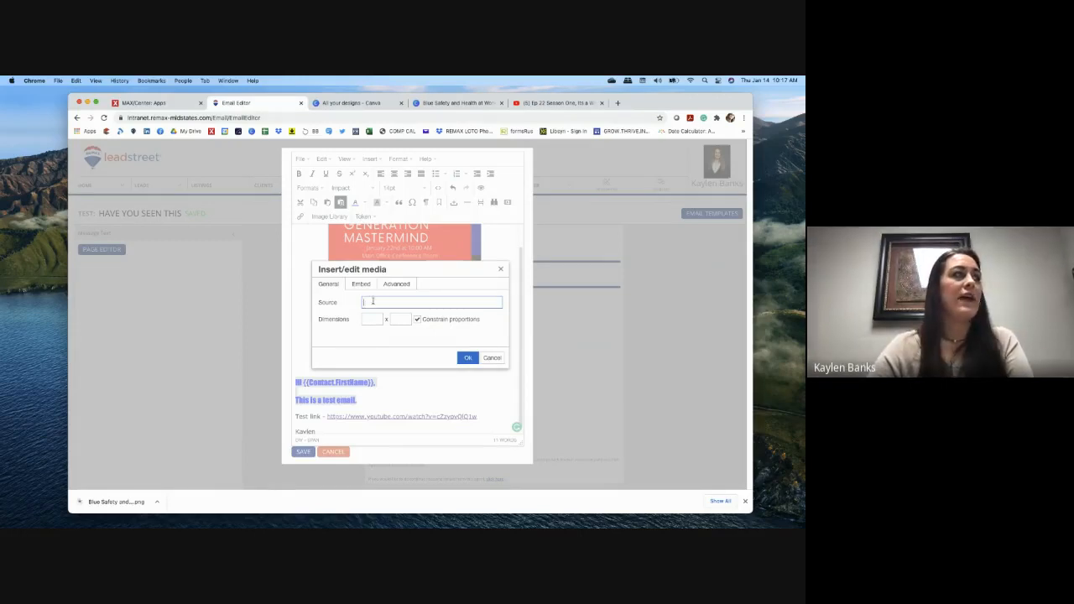
left_click(361, 286)
left_click(335, 286)
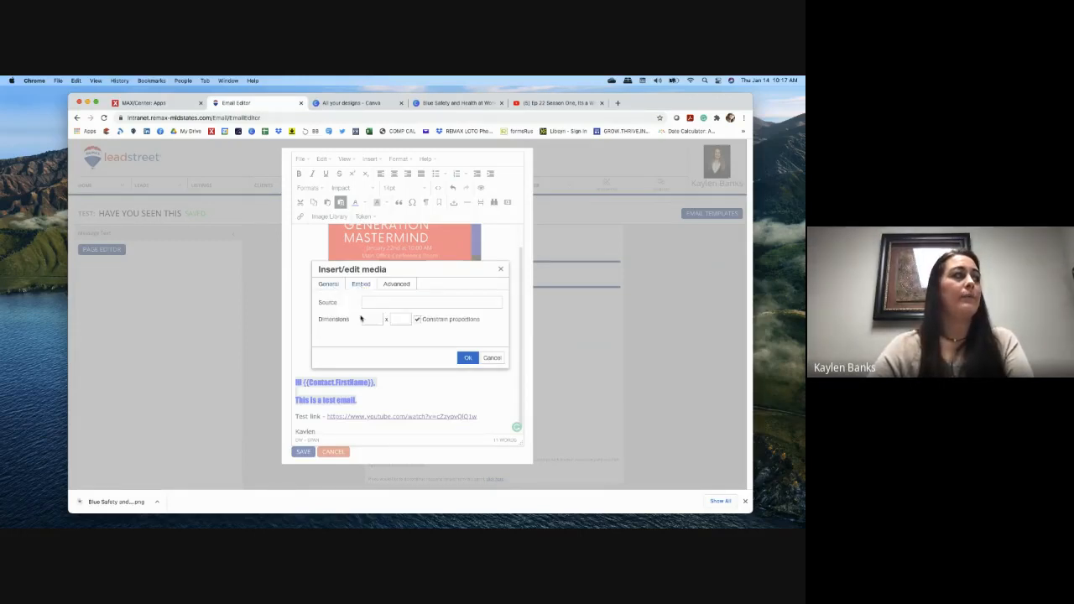
left_click(360, 285)
right_click(319, 312)
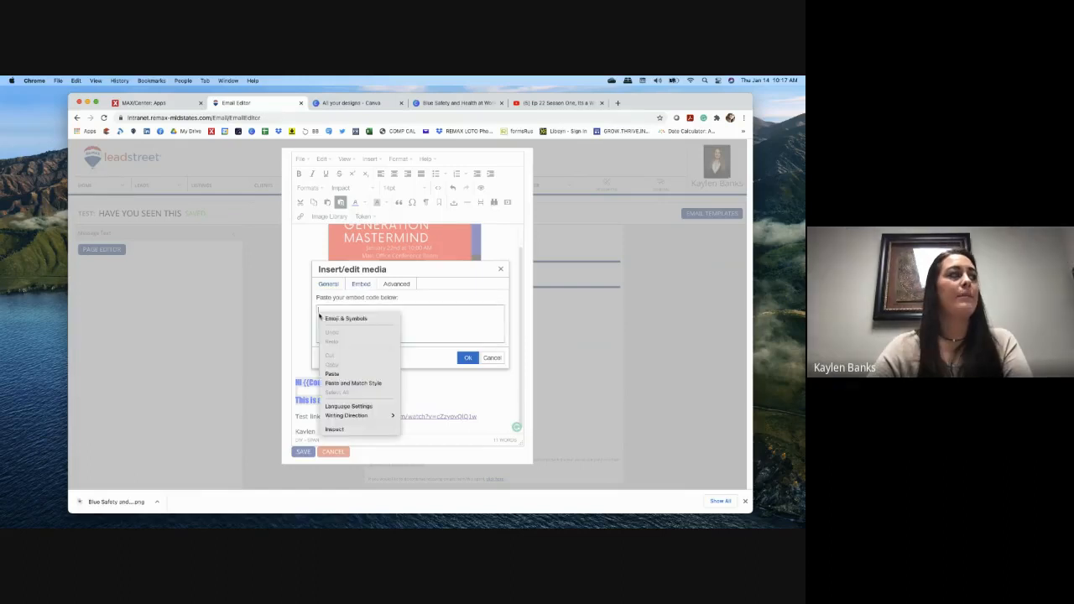
left_click(332, 373)
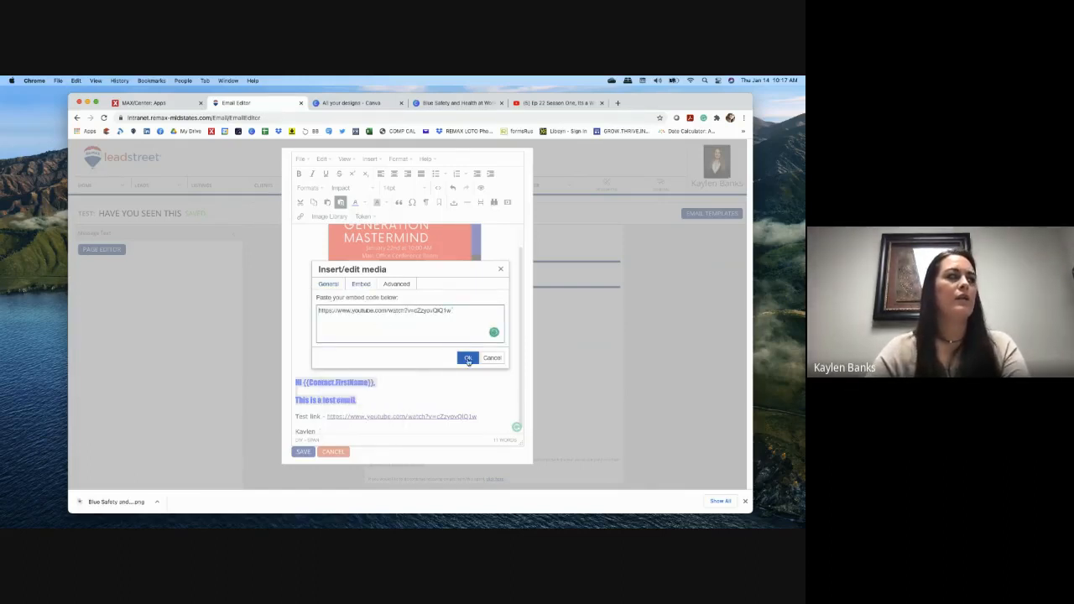
left_click(468, 359)
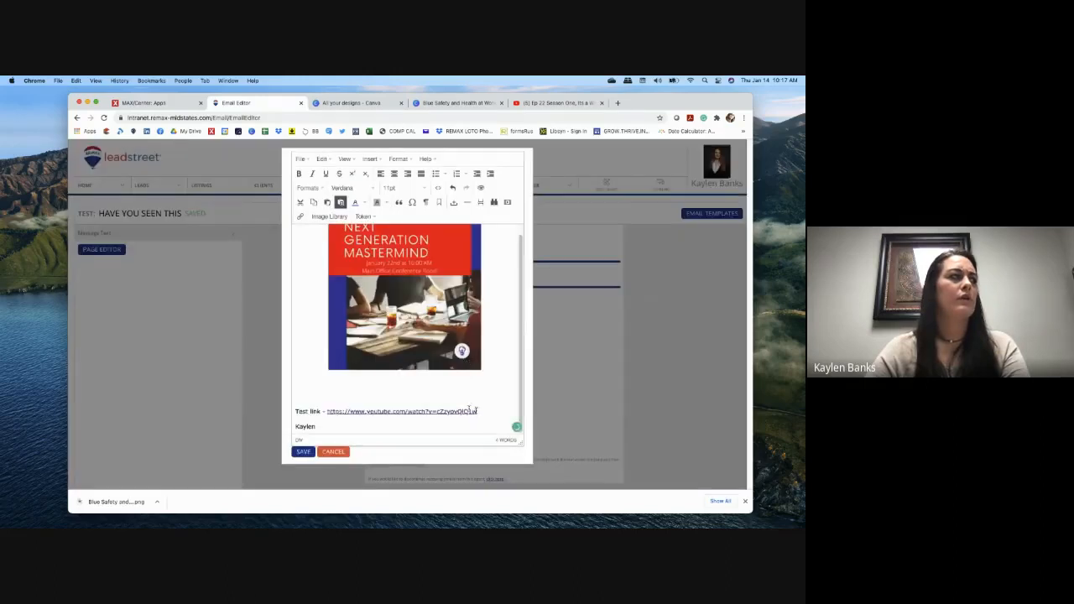
Step: Reopen the media dialog above the Test link line and close it without inserting
left_click(426, 391)
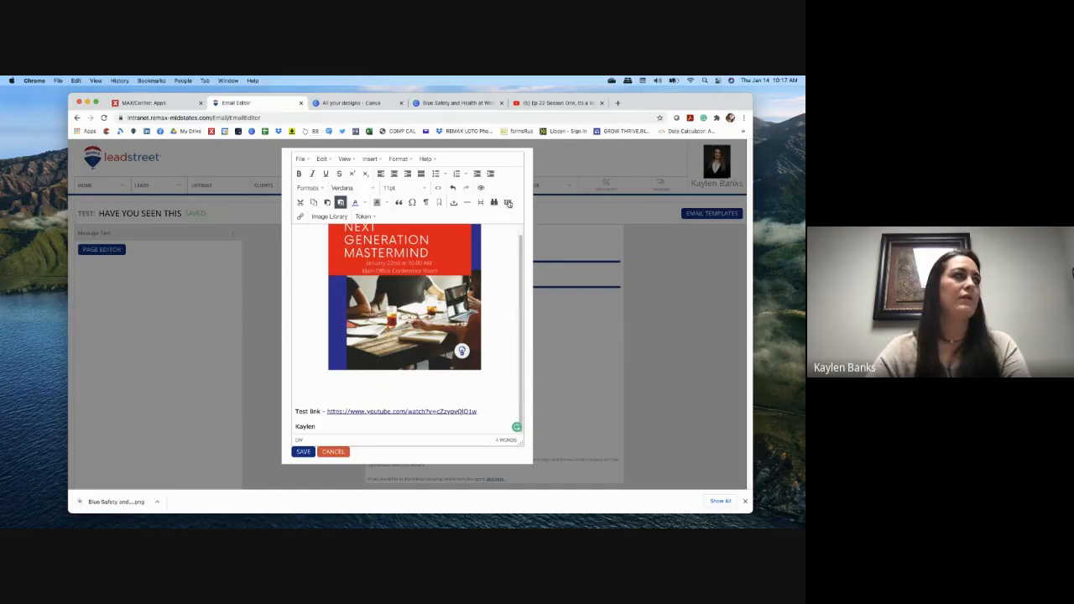
left_click(506, 203)
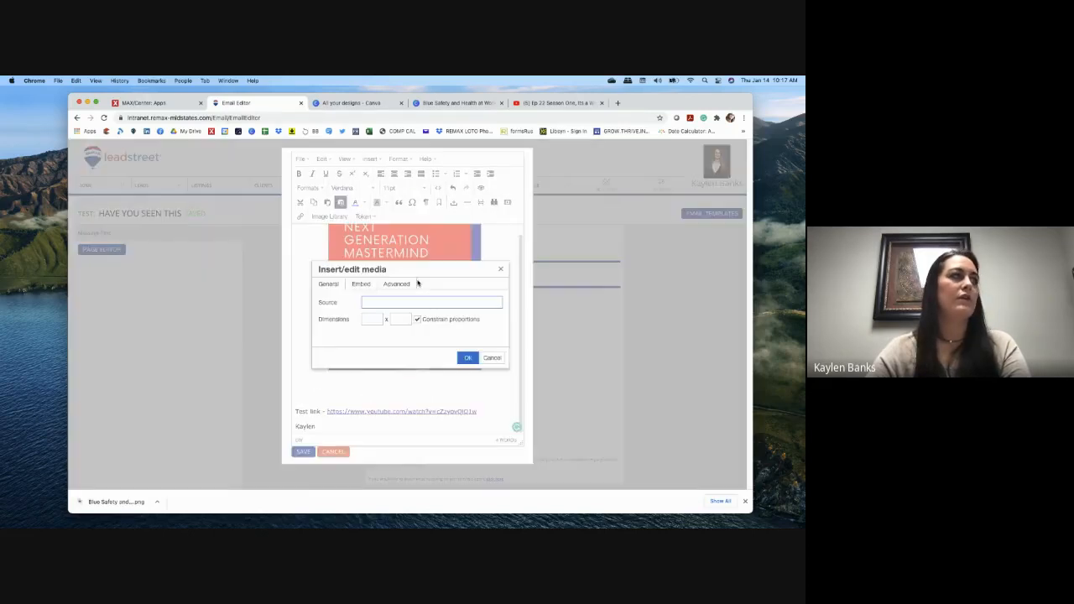
left_click(328, 285)
left_click(369, 283)
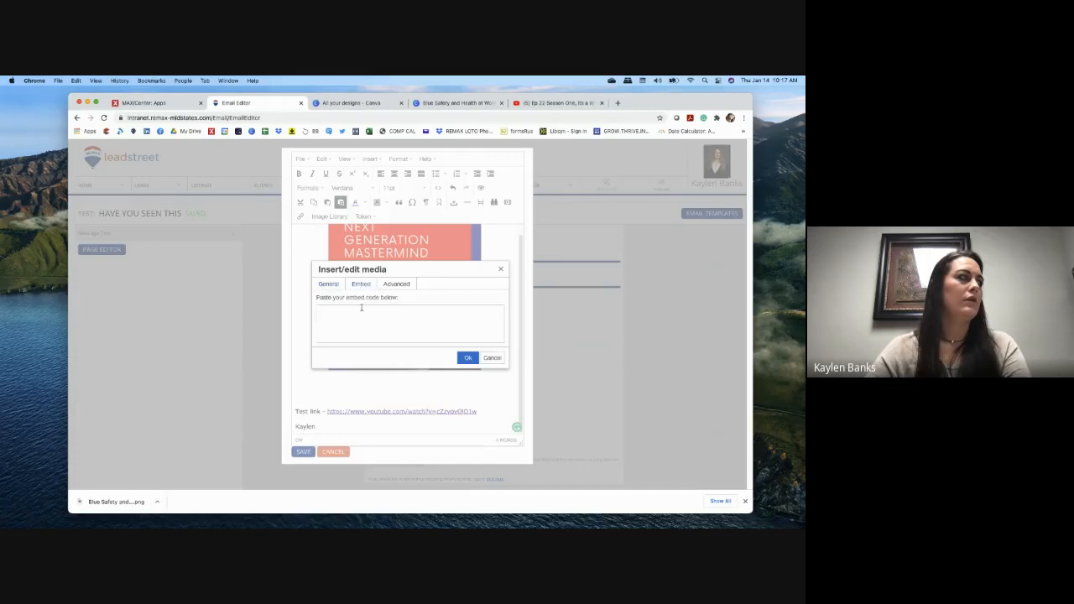
left_click(492, 357)
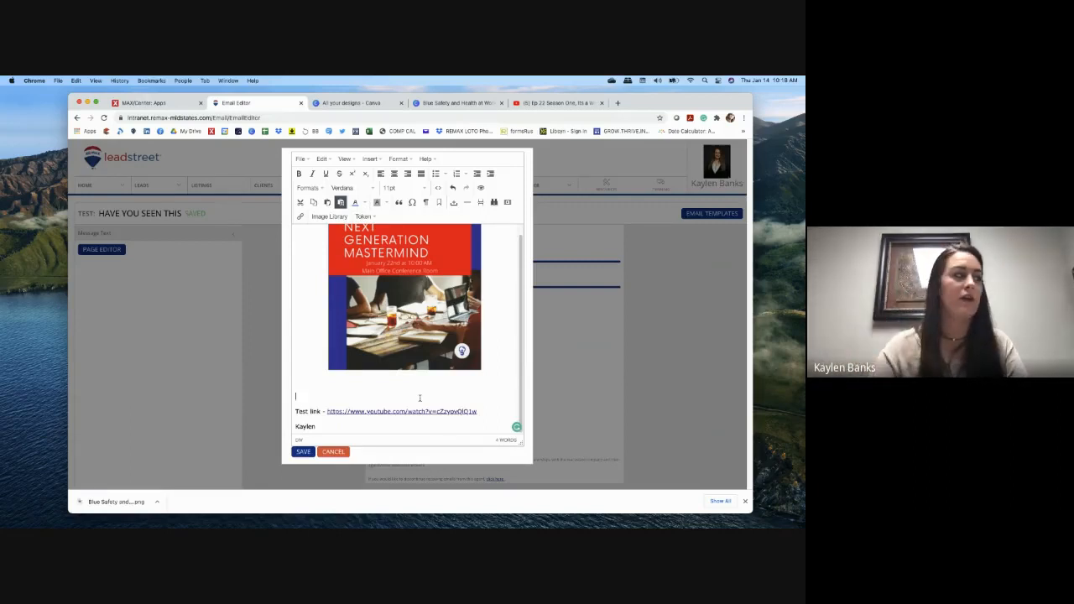
Step: Preview the finished email, then close the preview
left_click(481, 189)
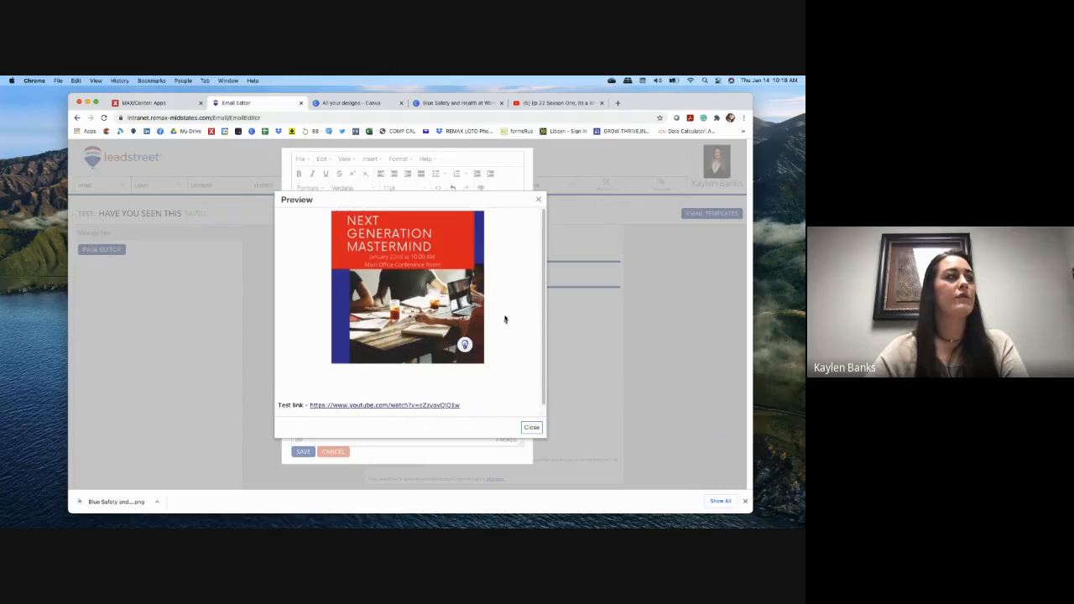
scroll(504, 317, "down", 1)
left_click(538, 199)
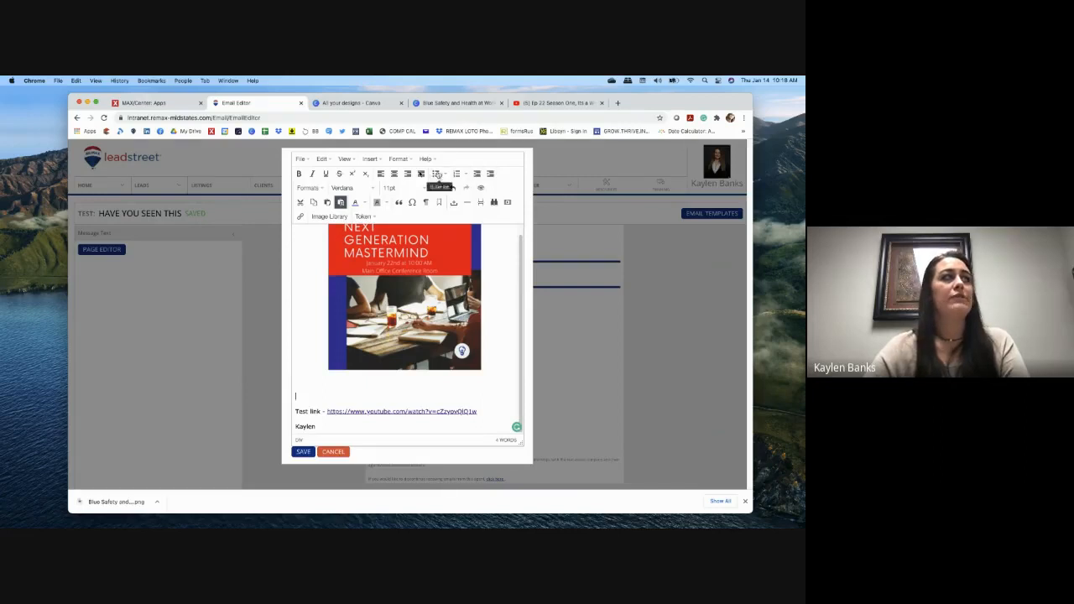
Step: Look through the editor's Insert and Format menus without changing anything
left_click(379, 160)
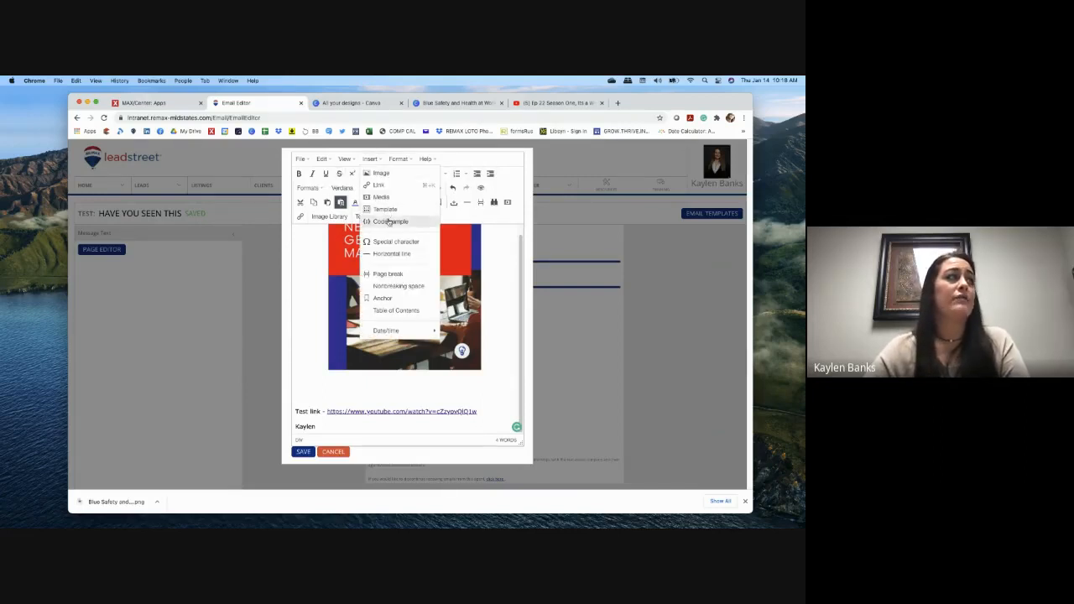
left_click(398, 160)
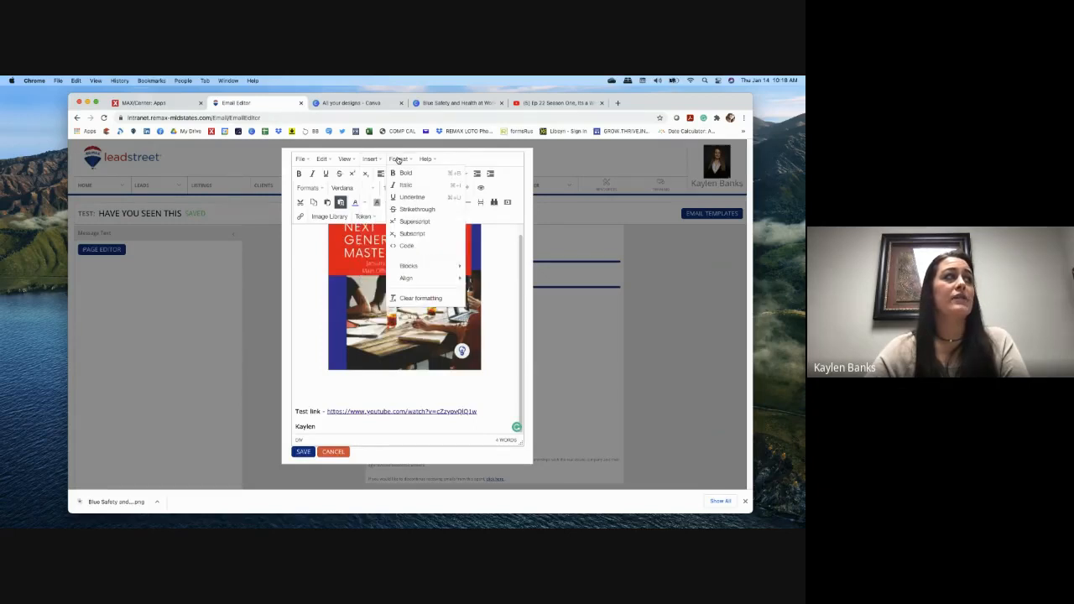
left_click(288, 296)
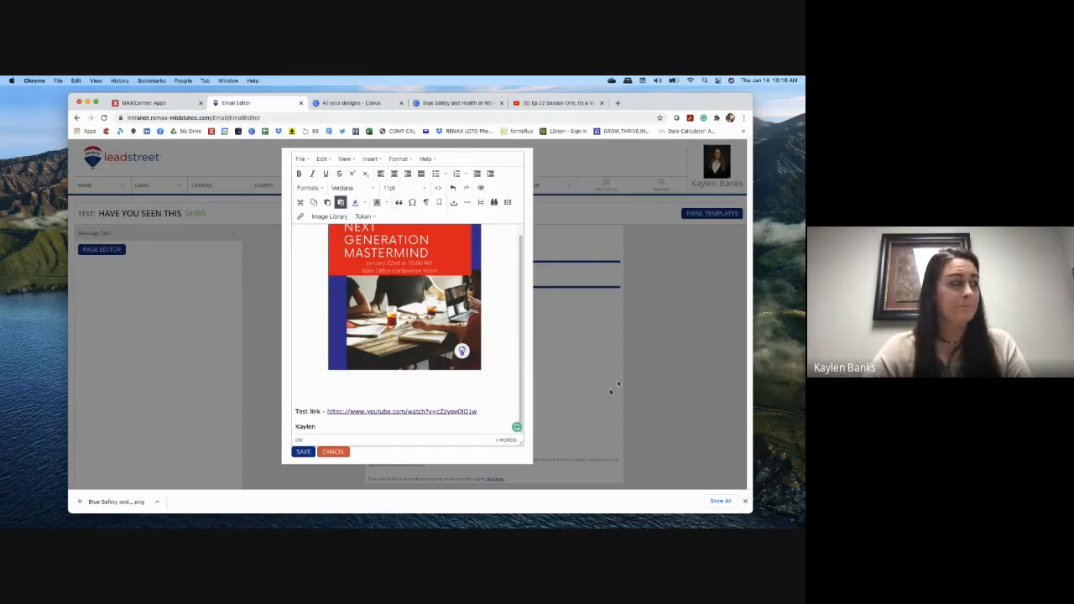
scroll(507, 406, "up", 1)
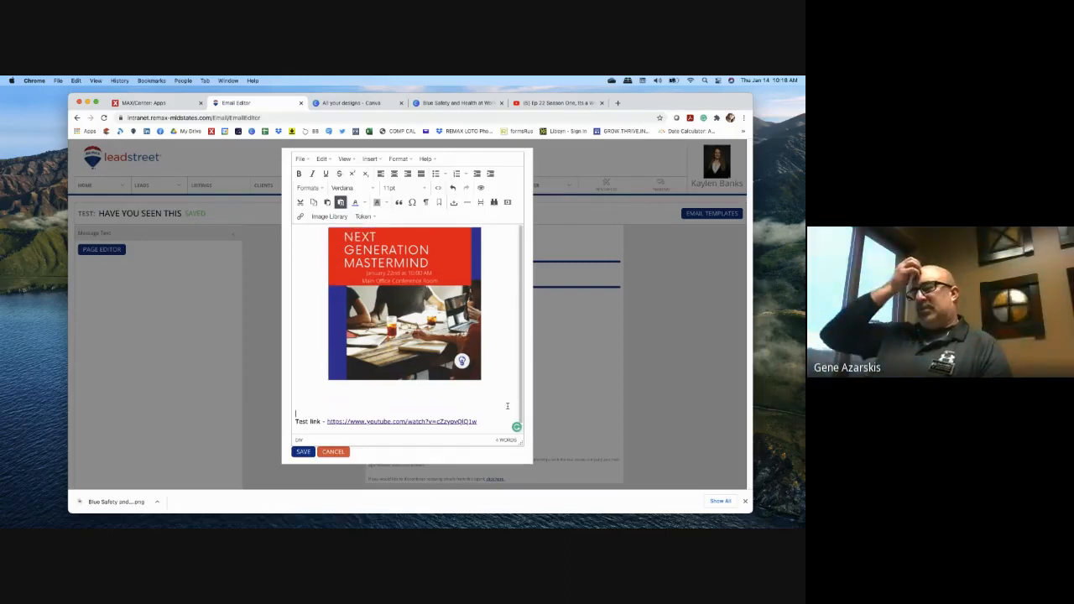
scroll(507, 406, "down", 1)
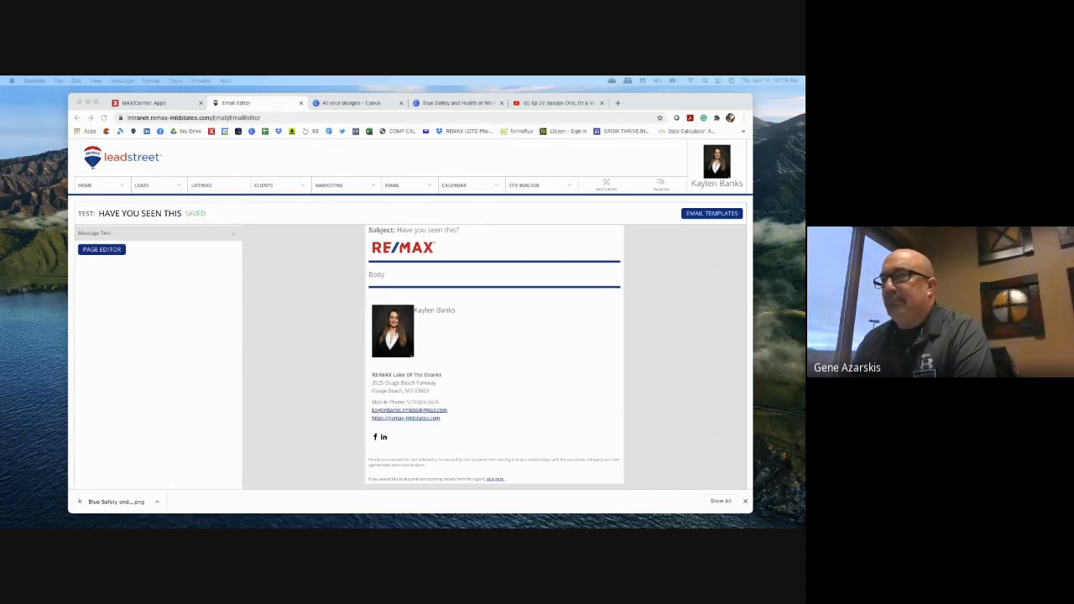
Step: Switch to Outlook and widen its window on both sides
key("super+Tab")
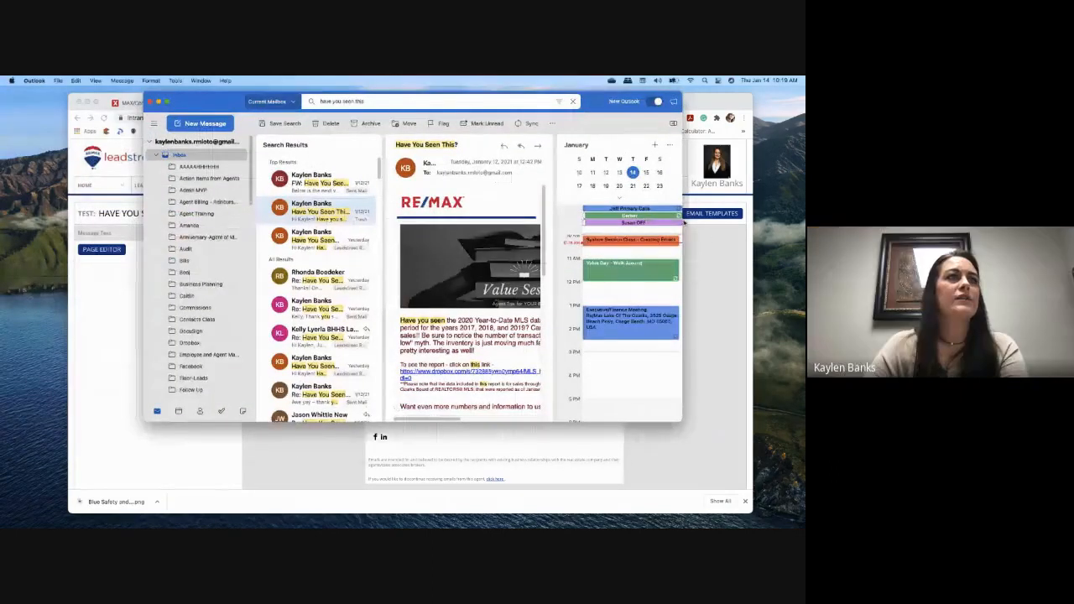
left_click_drag(682, 249, 797, 249)
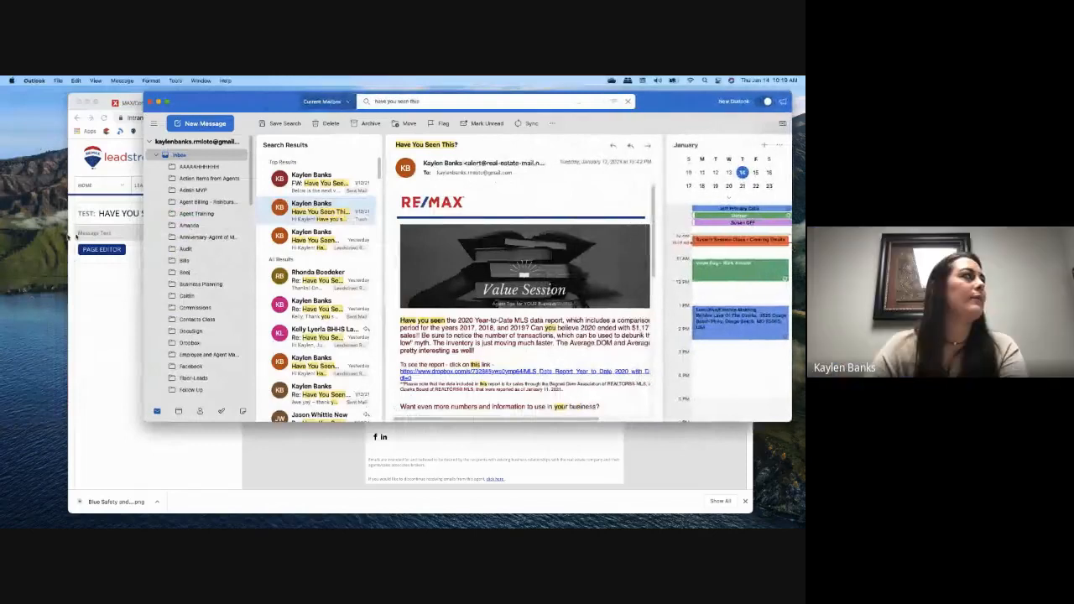
left_click_drag(139, 328, 24, 327)
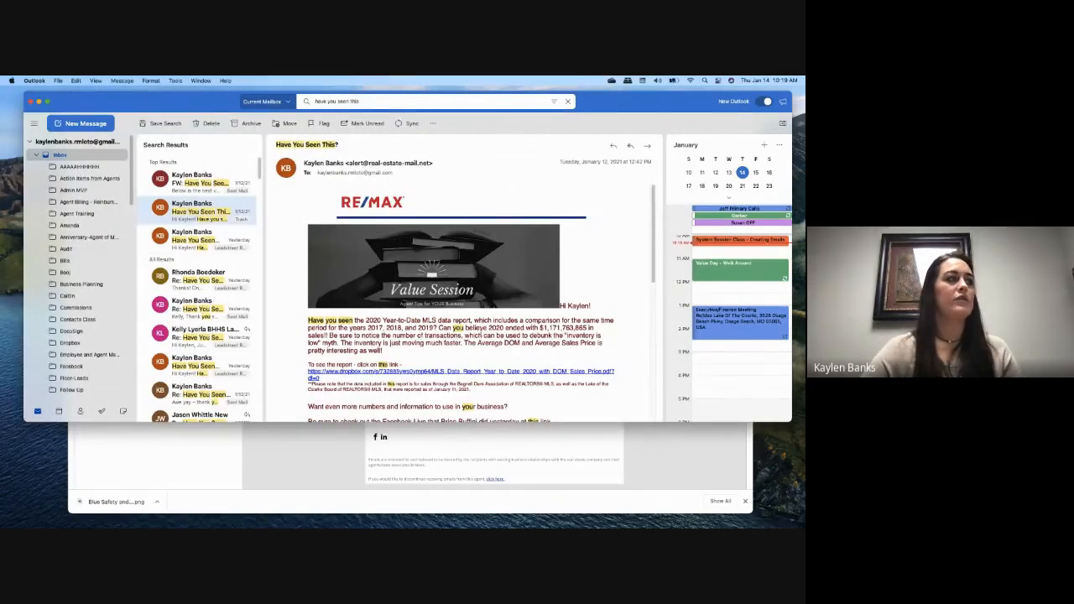
Step: Read through the 'Have You Seen This?' message, then minimize Outlook
scroll(475, 354, "down", 1)
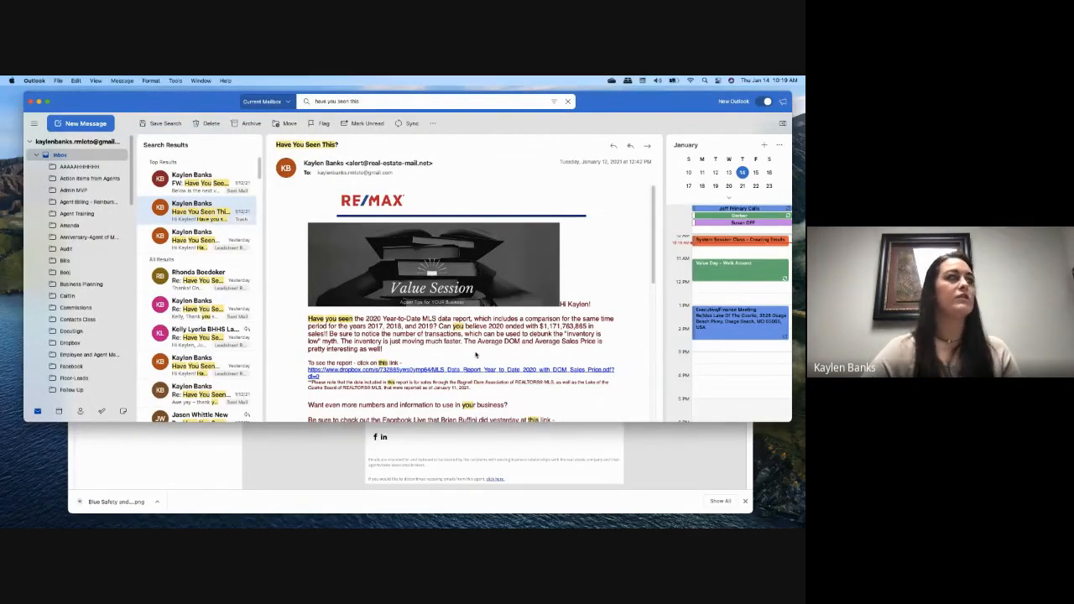
scroll(475, 355, "down", 3)
scroll(475, 354, "up", 3)
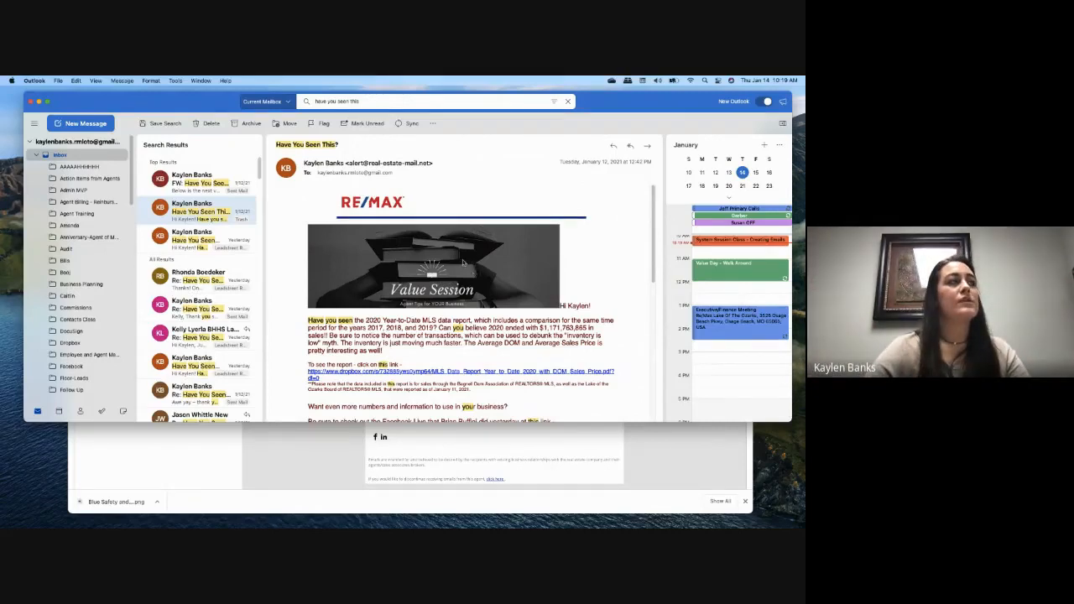
scroll(463, 265, "down", 3)
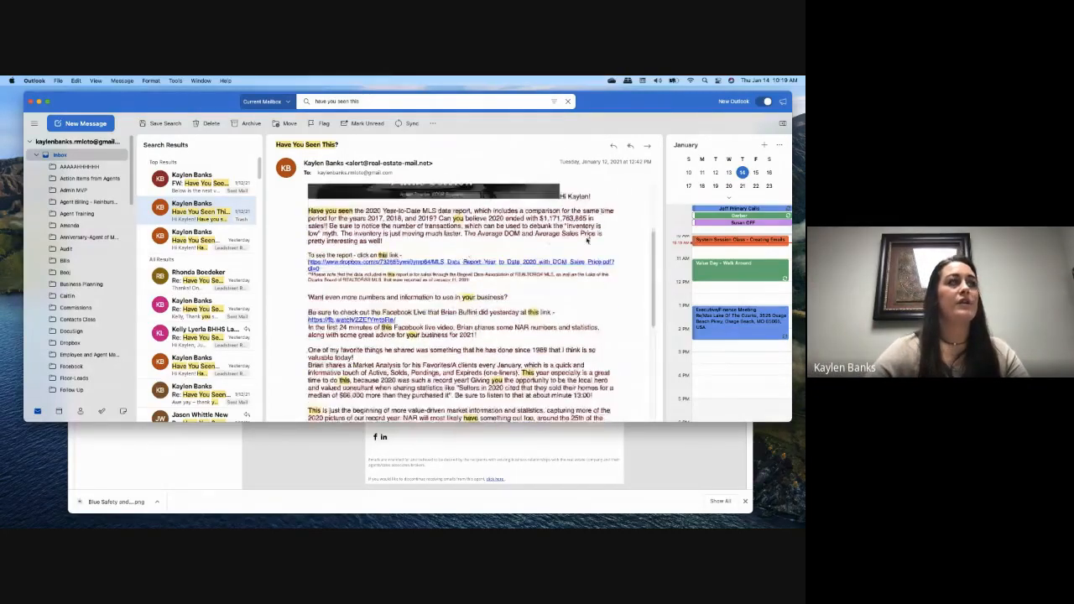
scroll(512, 318, "down", 5)
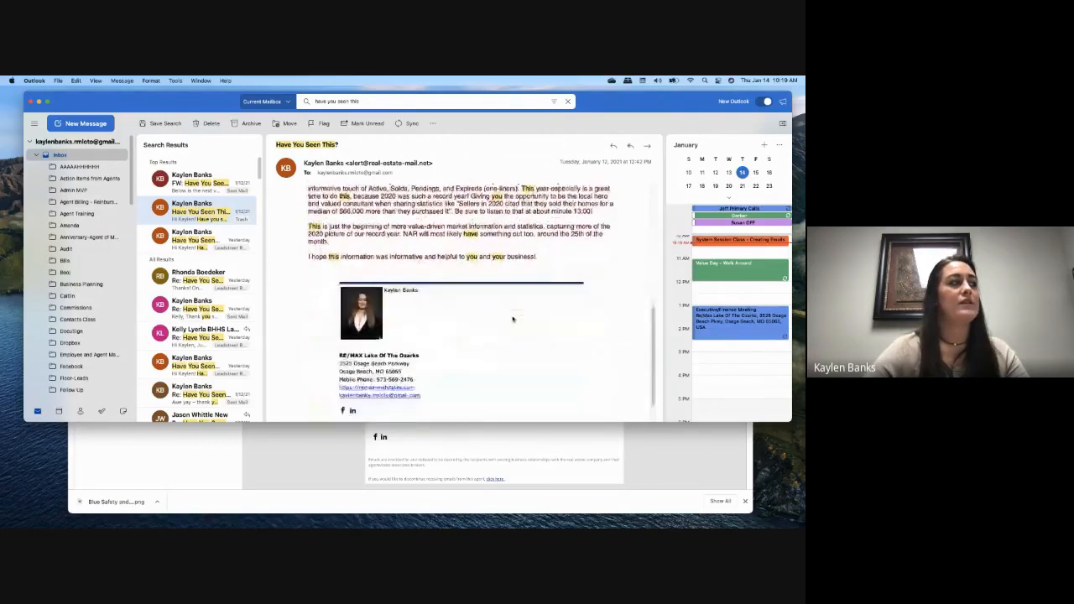
scroll(512, 318, "down", 1)
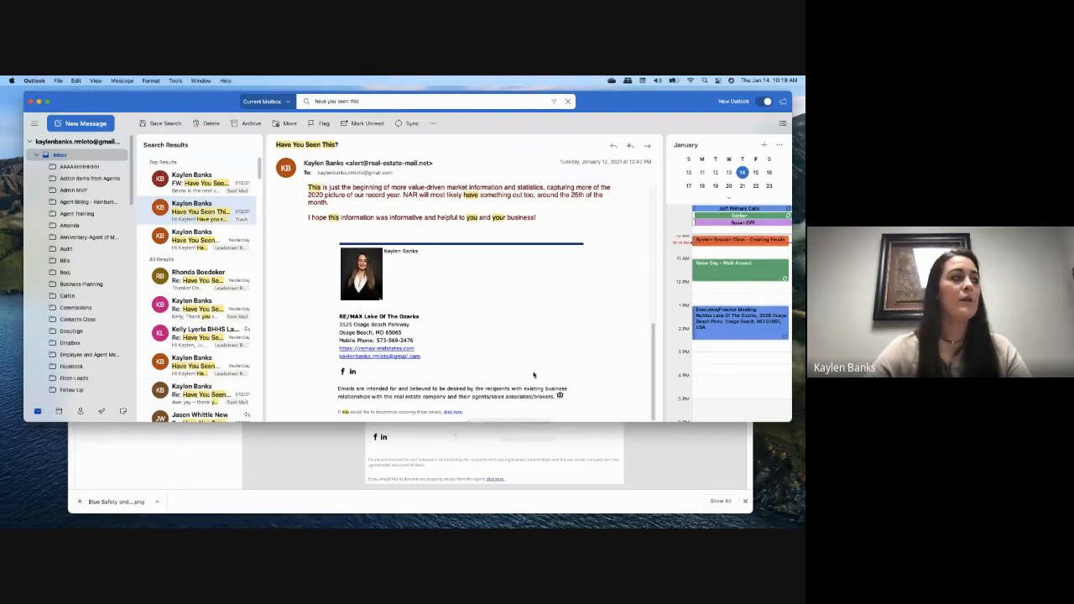
scroll(534, 375, "up", 15)
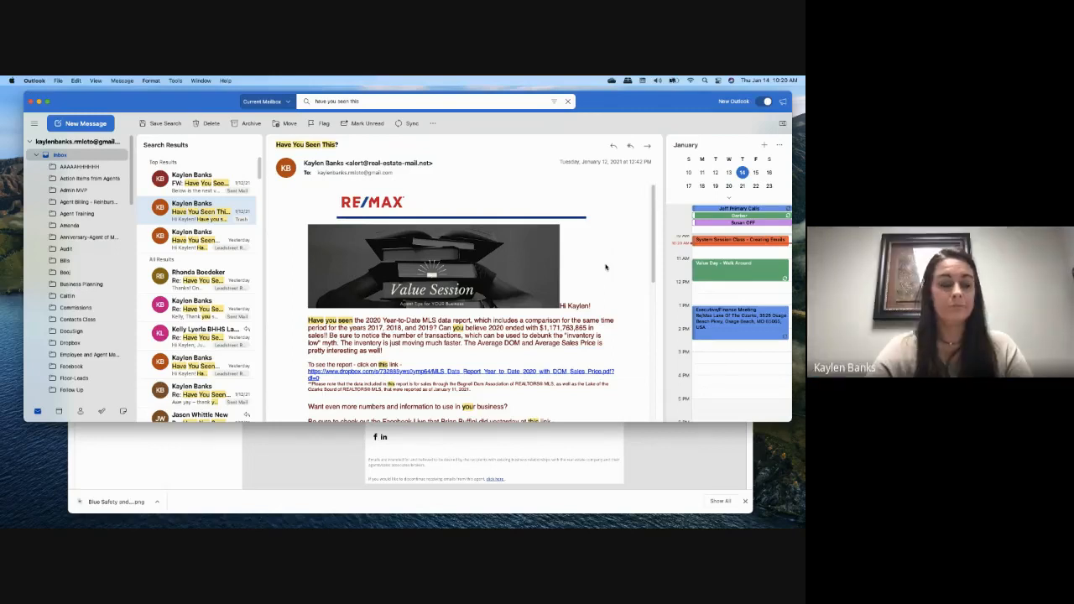
scroll(606, 266, "down", 5)
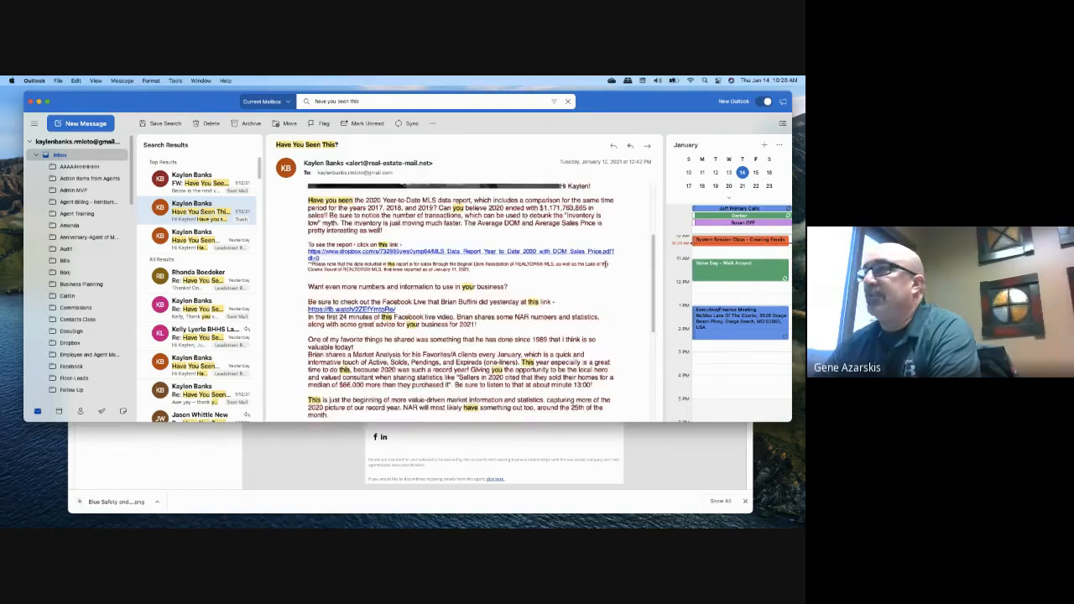
scroll(606, 266, "up", 5)
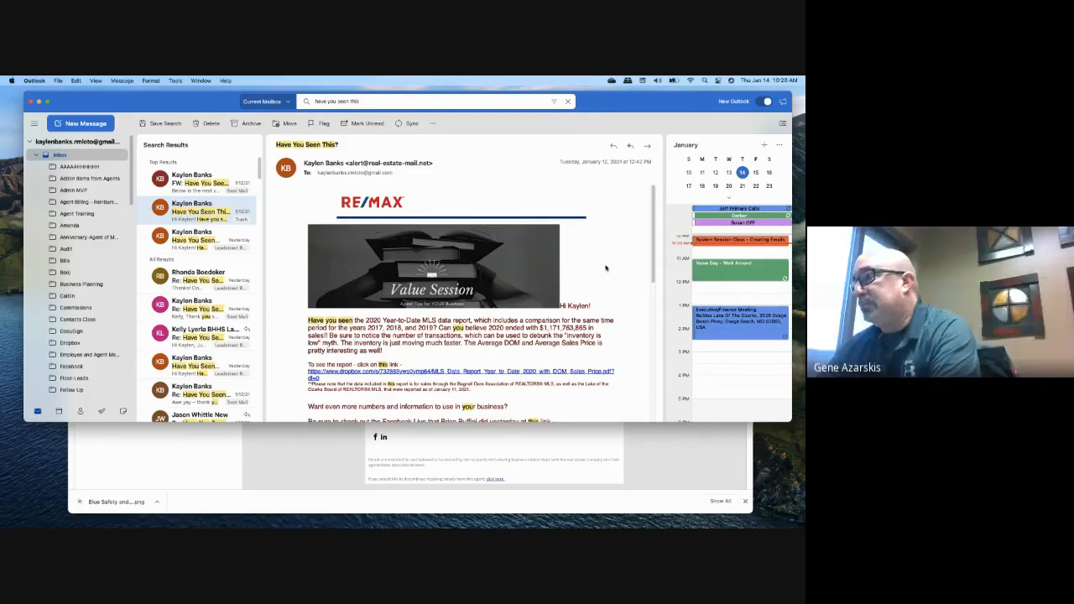
left_click(39, 101)
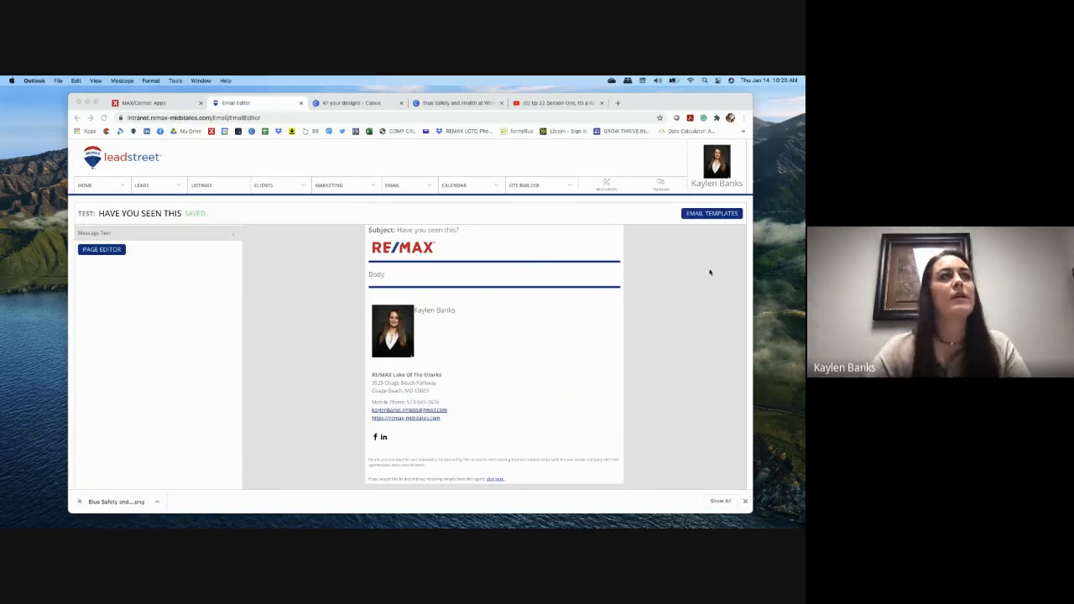
Step: Open Account Profile from your name menu, scroll through its settings, then return to Outlook
left_click(696, 184)
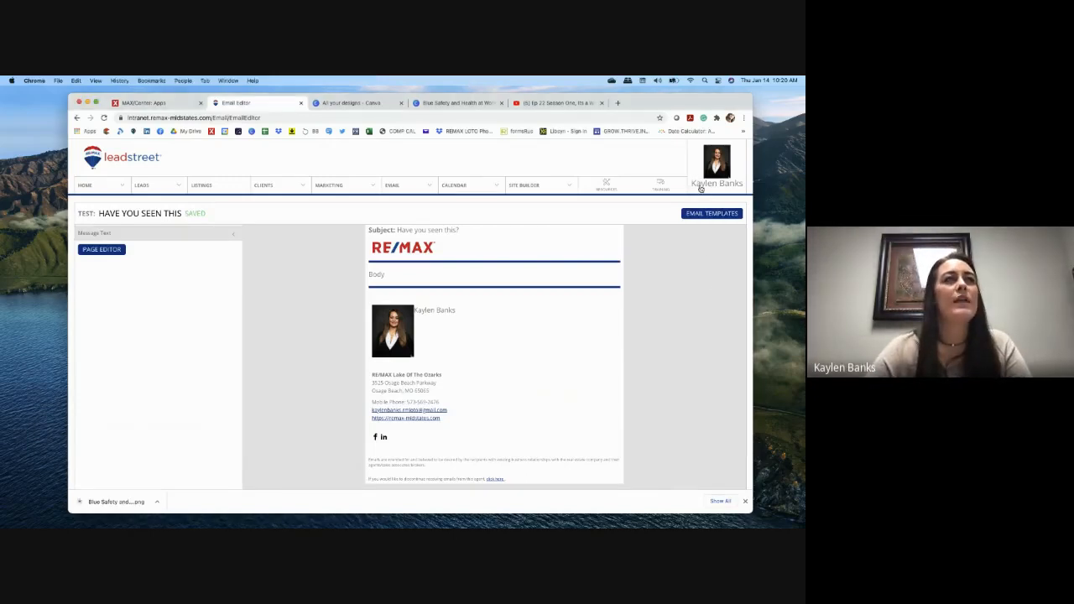
left_click(693, 206)
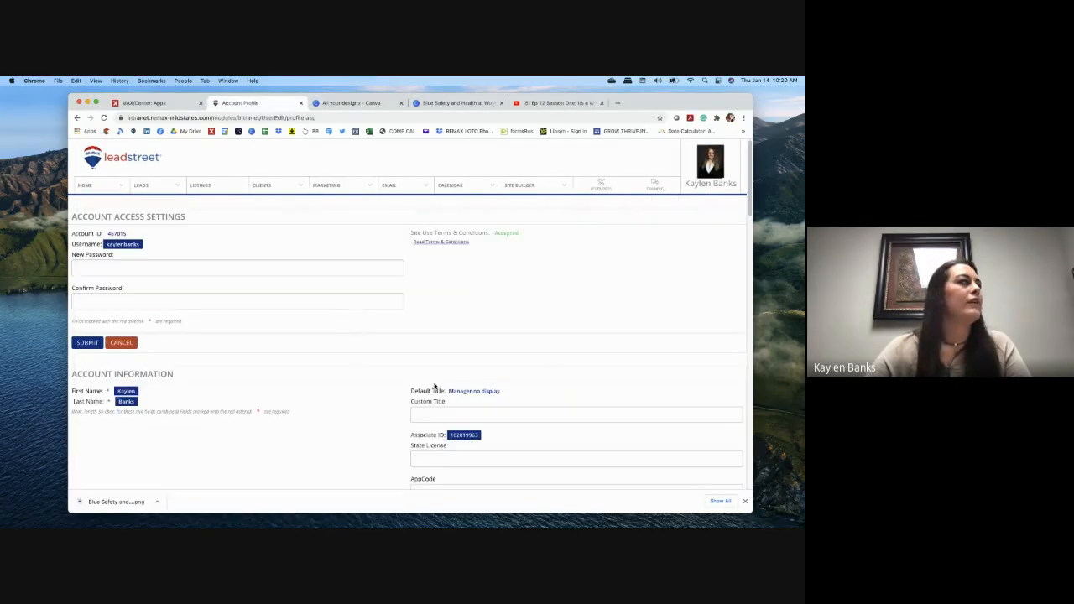
scroll(357, 369, "down", 5)
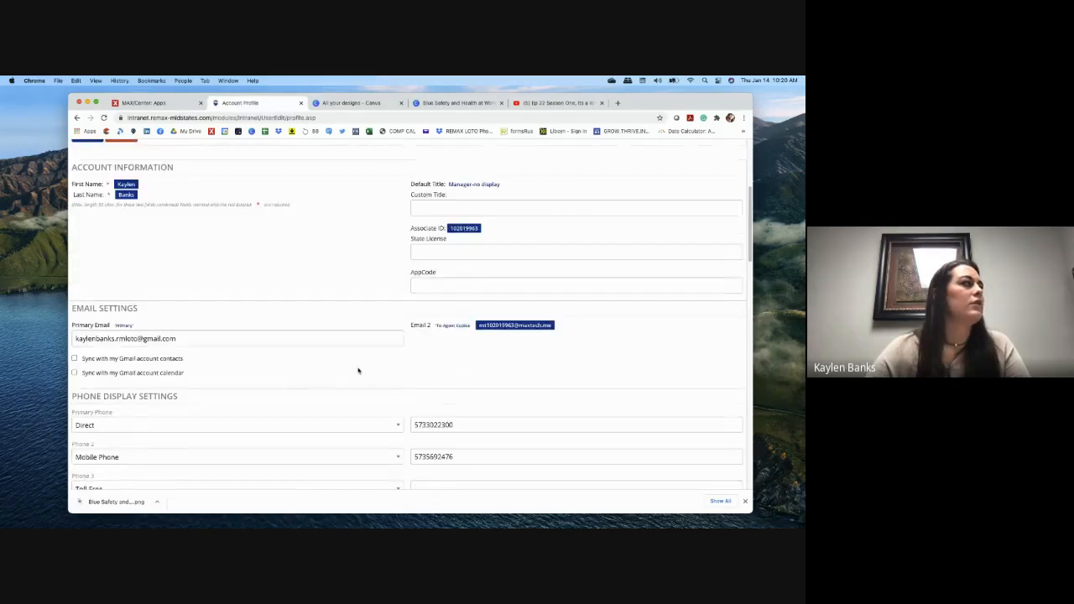
scroll(358, 370, "down", 1)
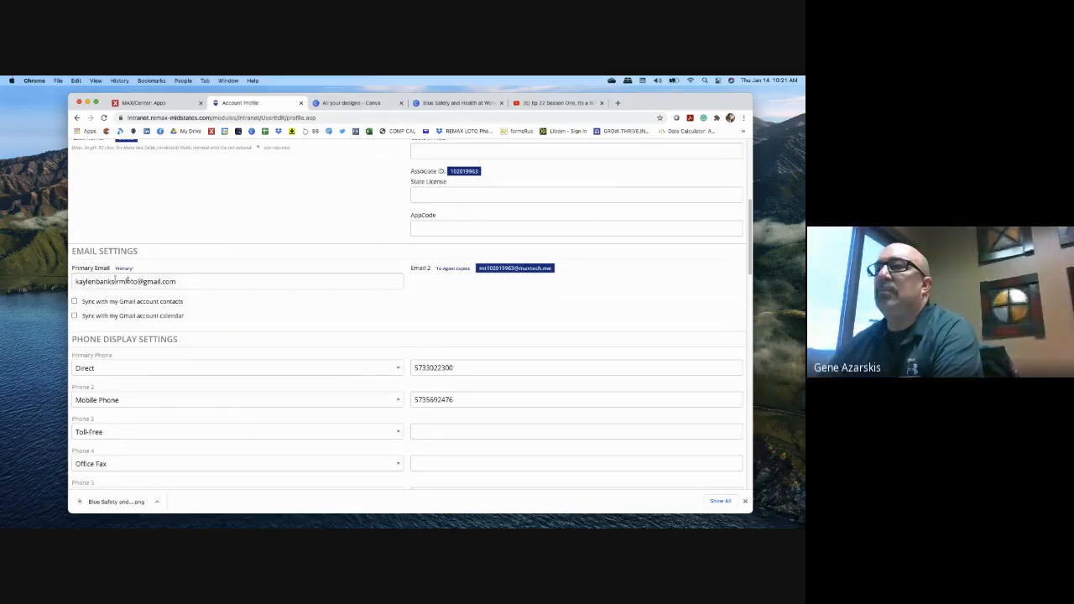
scroll(213, 307, "down", 1)
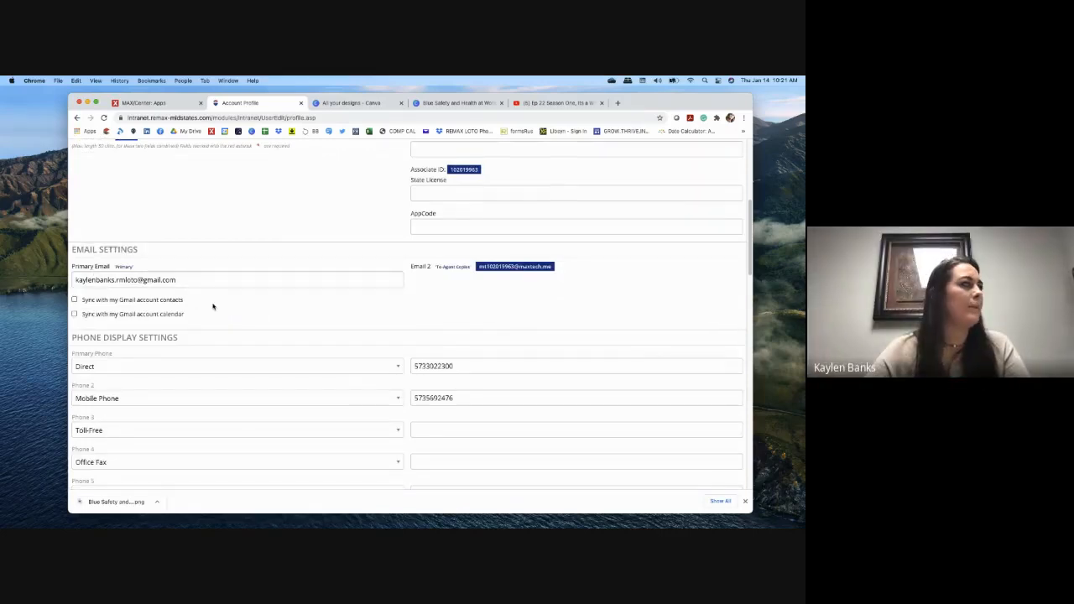
scroll(213, 307, "down", 1)
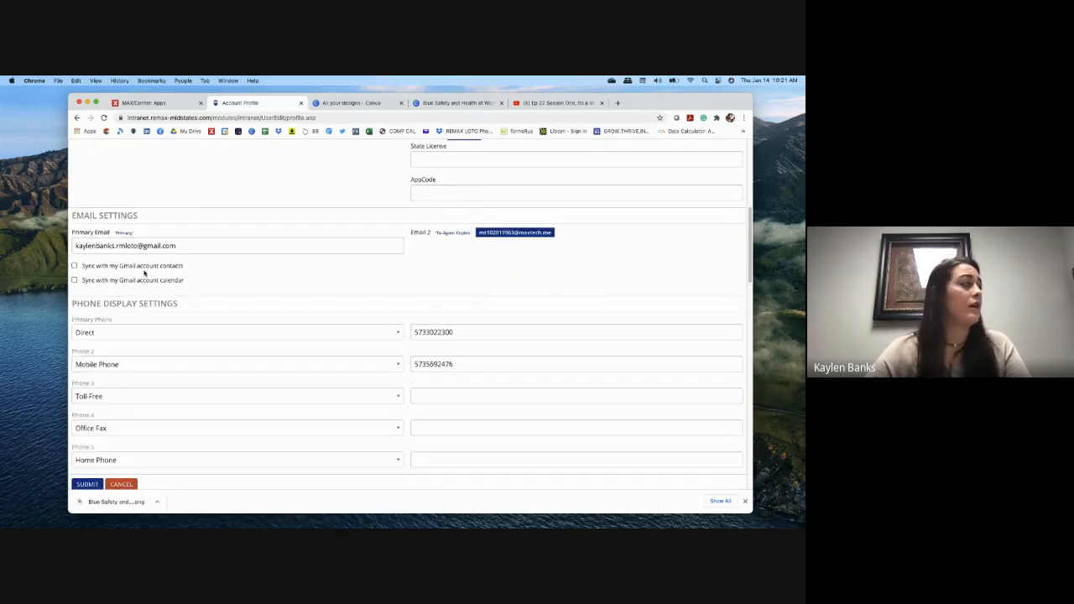
scroll(293, 310, "down", 3)
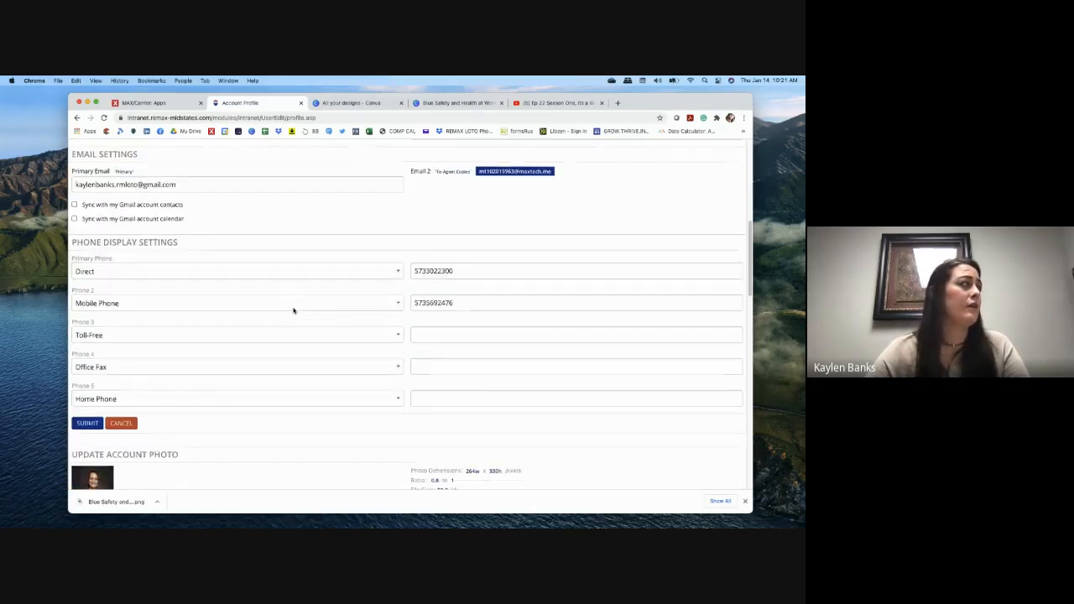
scroll(293, 310, "down", 5)
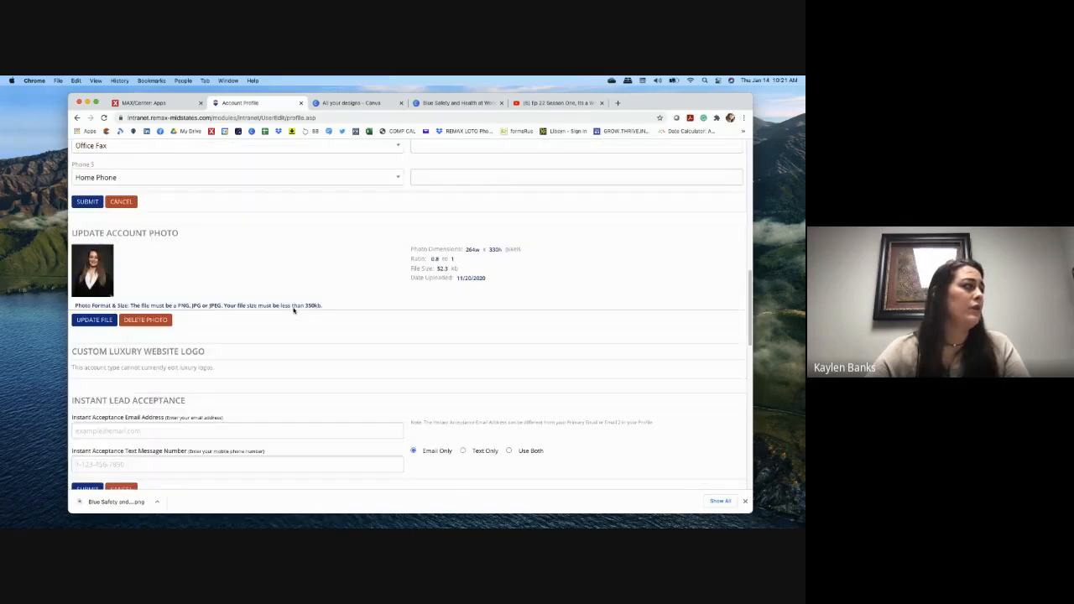
scroll(292, 310, "down", 1)
scroll(294, 312, "down", 1)
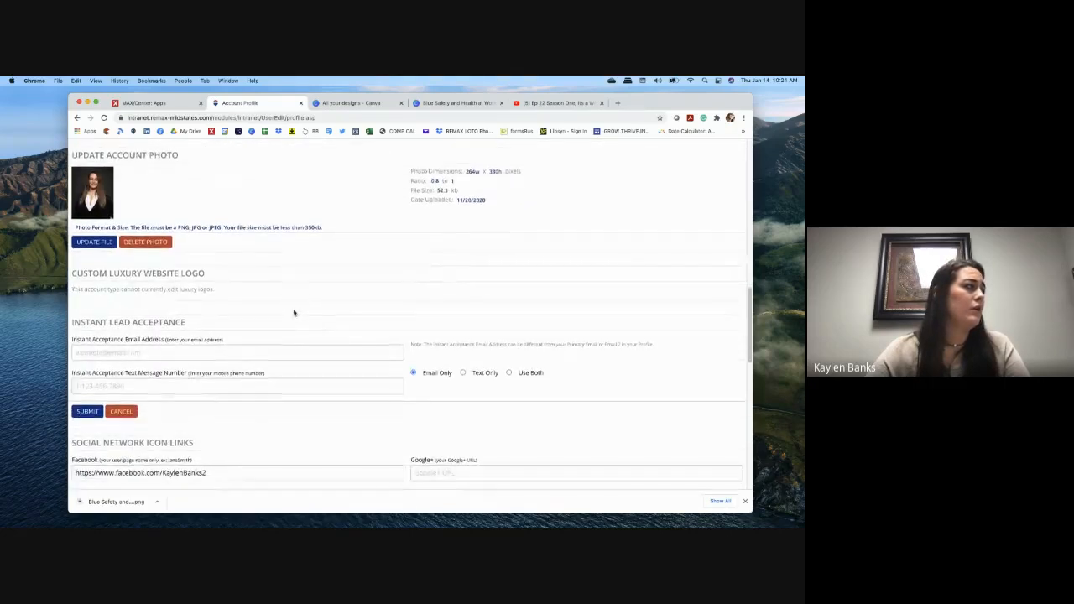
scroll(294, 312, "down", 5)
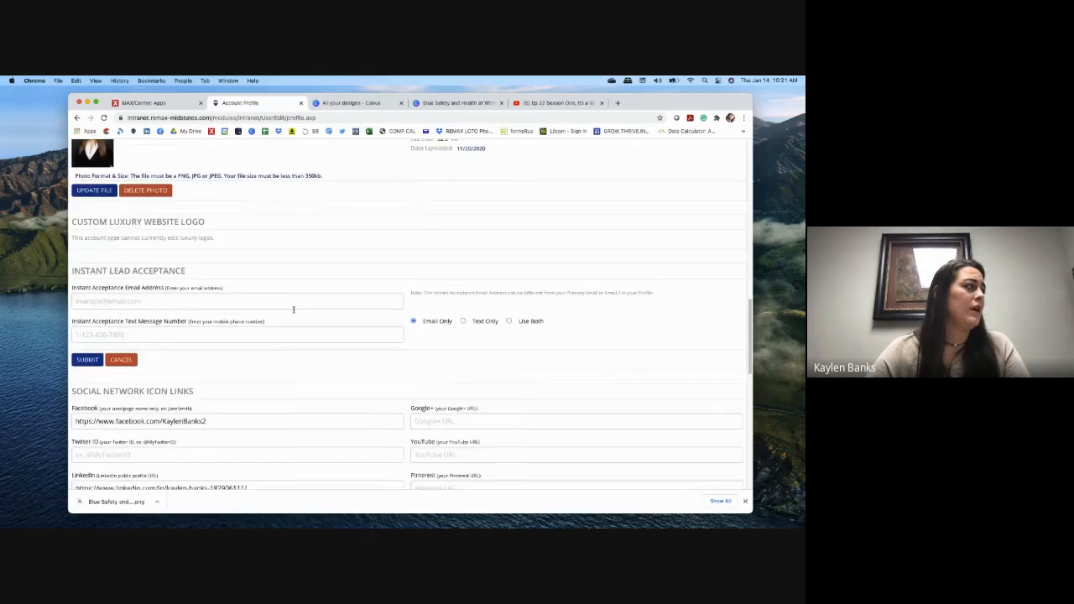
scroll(293, 309, "down", 6)
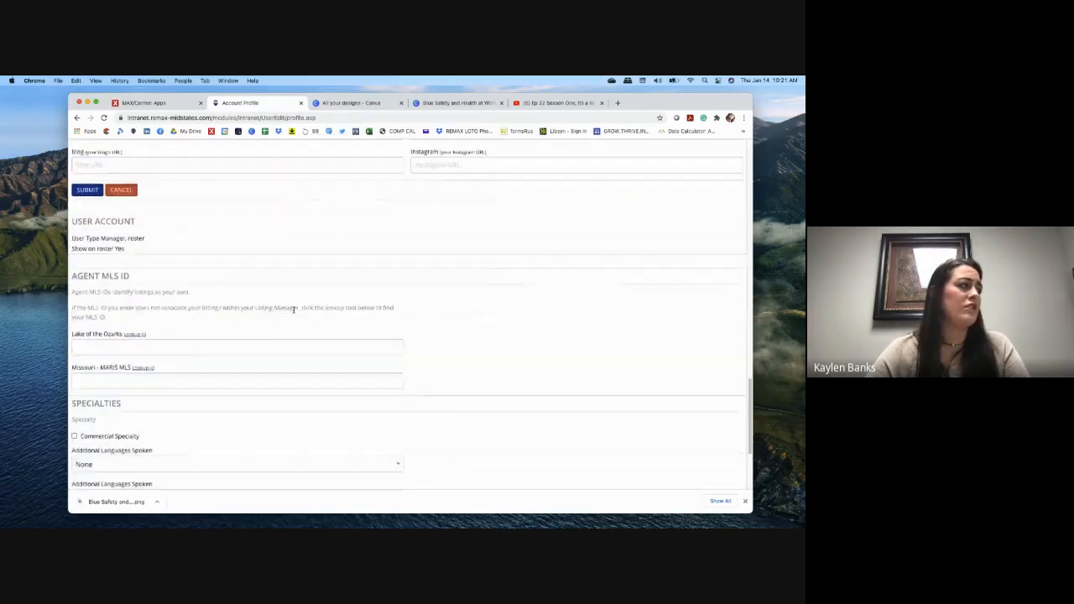
scroll(293, 310, "down", 4)
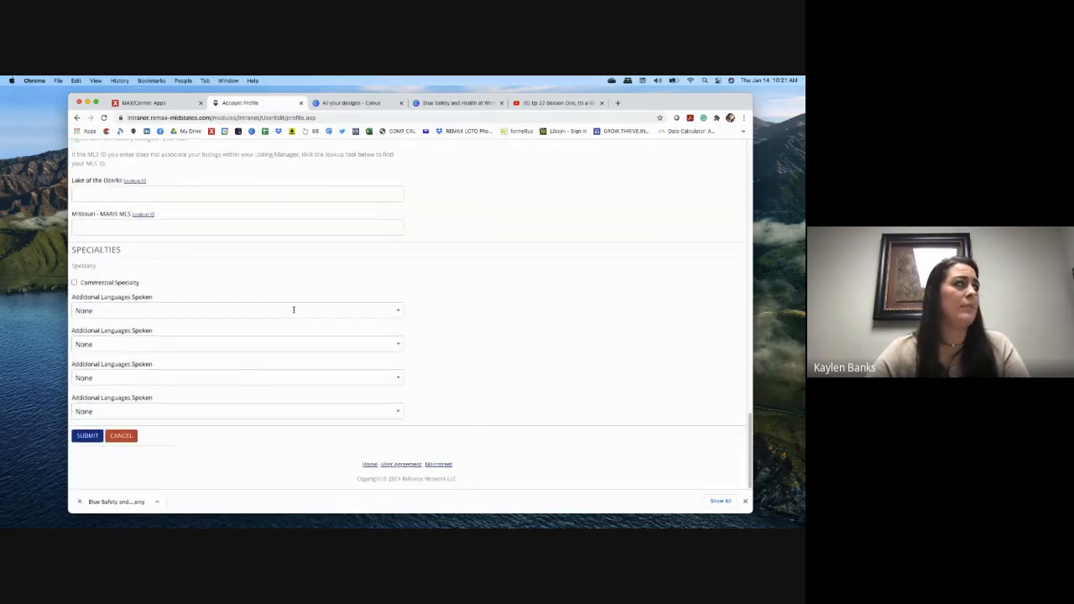
scroll(292, 310, "up", 15)
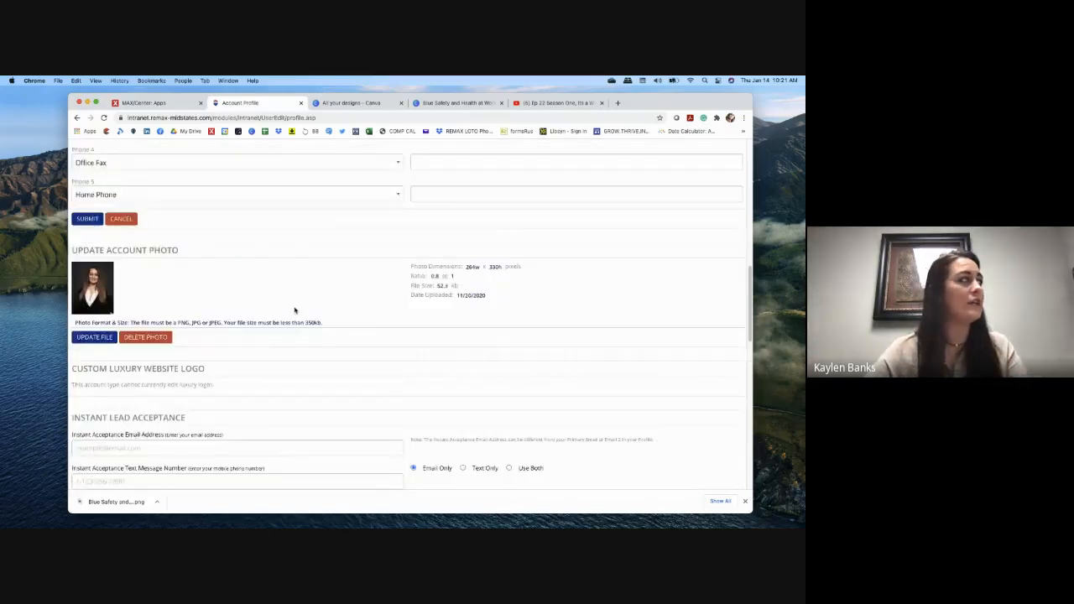
scroll(294, 309, "up", 10)
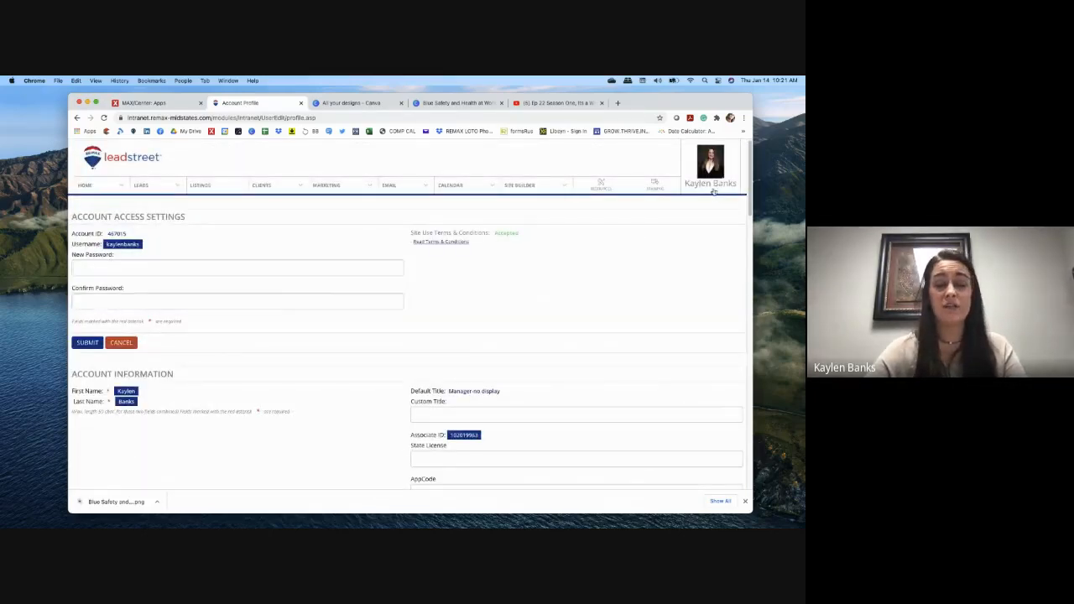
mouse_move(401, 192)
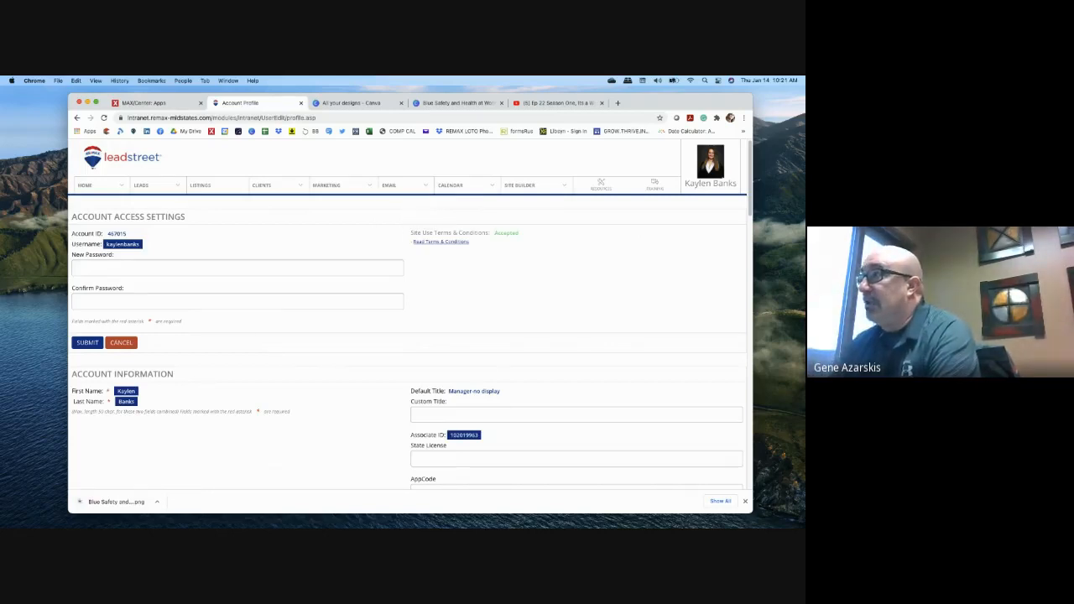
key("super+Tab")
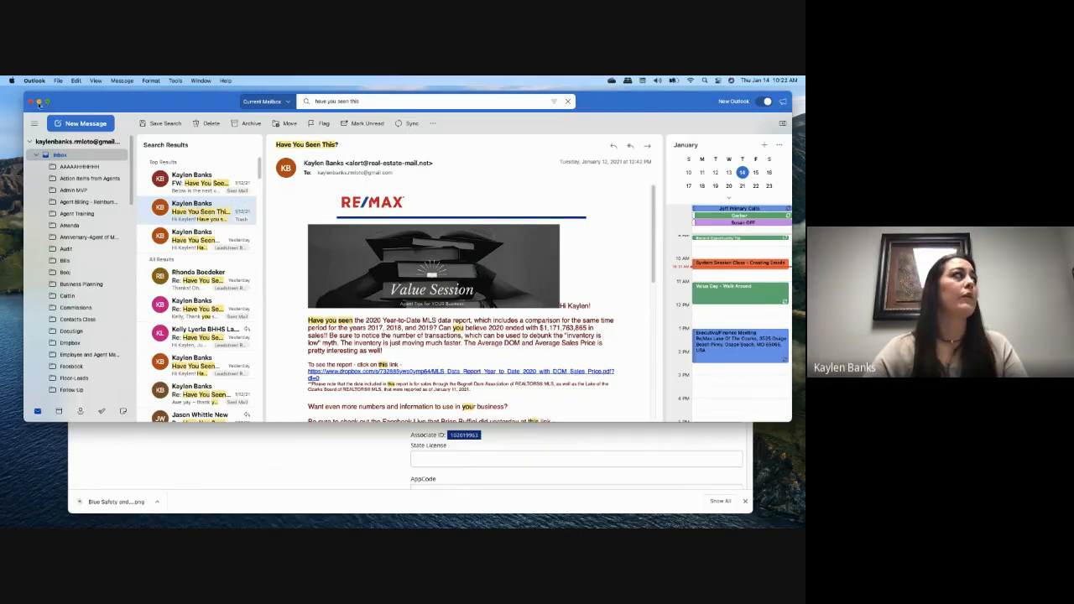
Step: Return to Leadstreet and open the Have You Seen This template in the Test category
left_click(39, 103)
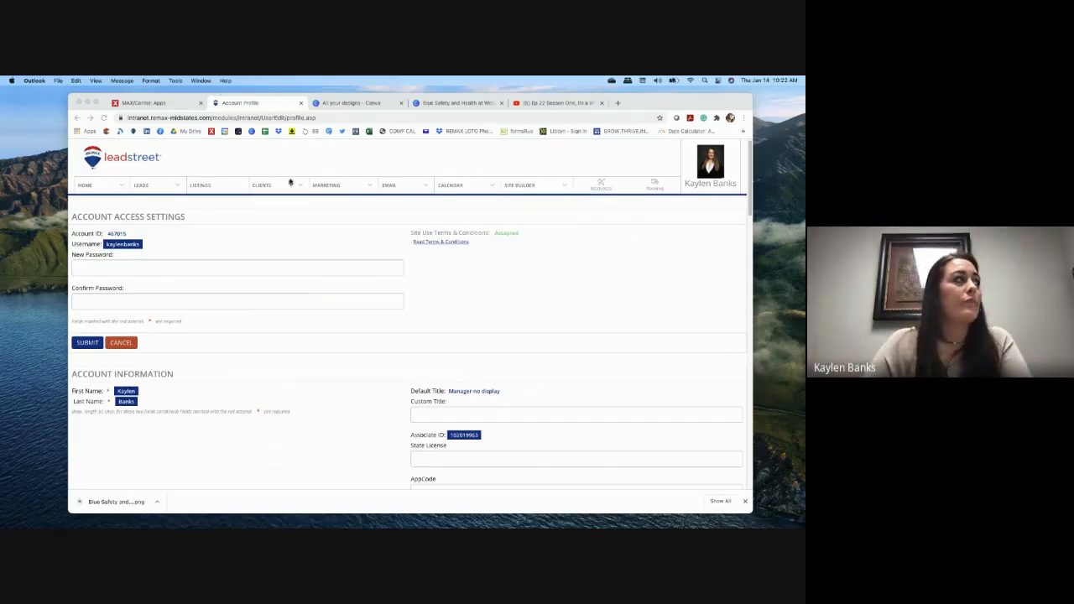
left_click(405, 186)
mouse_move(405, 186)
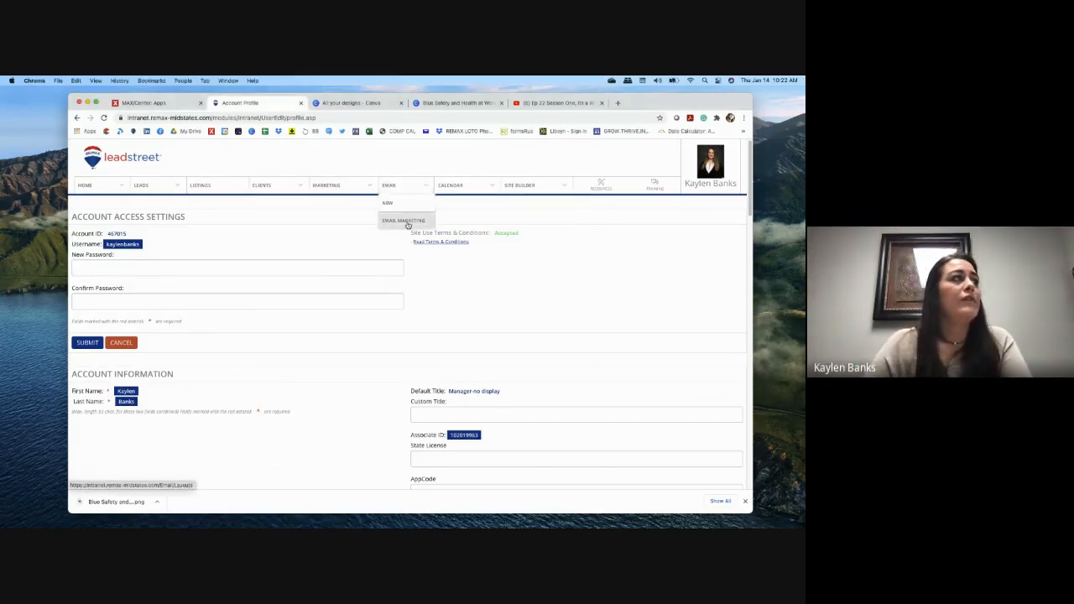
left_click(406, 222)
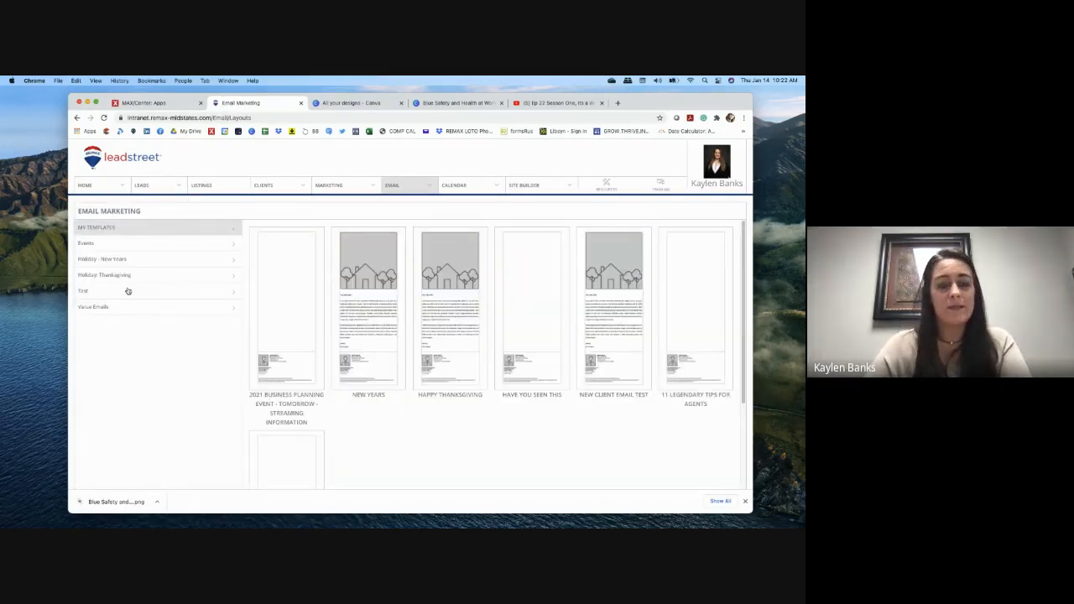
left_click(131, 292)
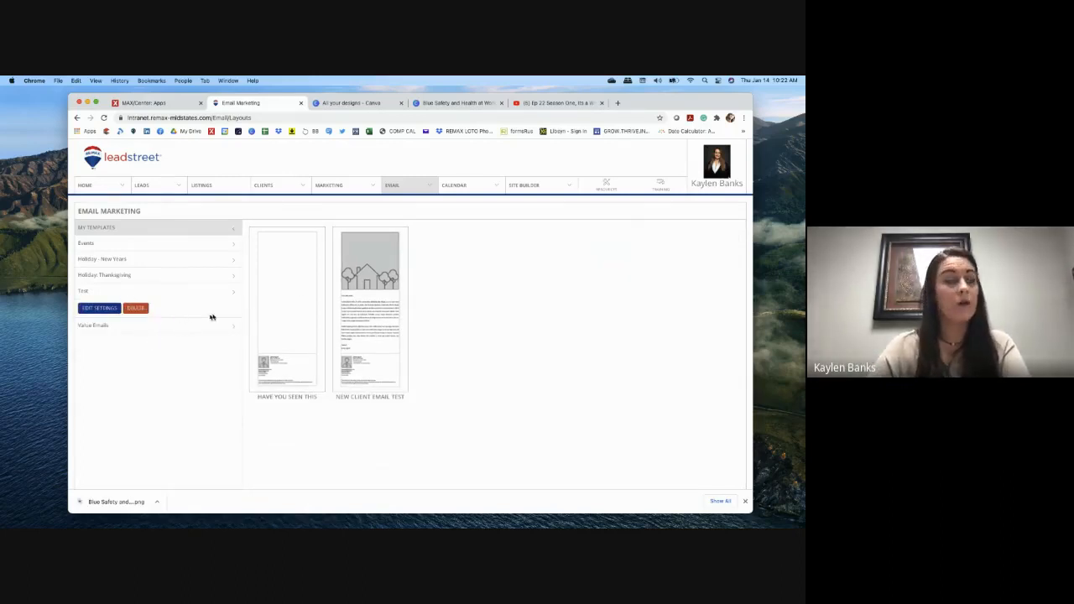
left_click(290, 283)
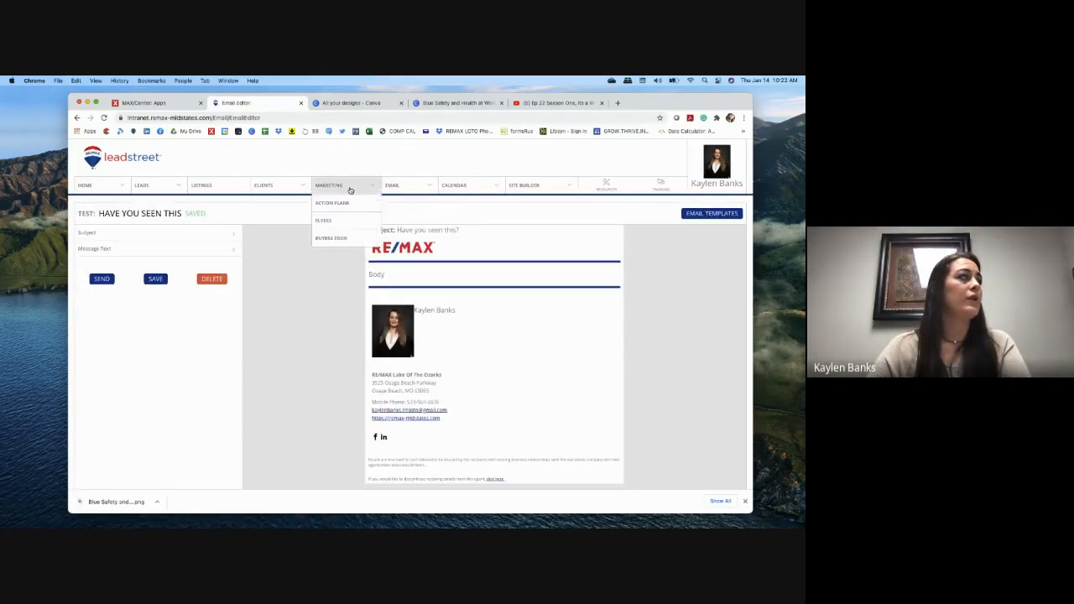
Step: Delete the New Client Email Test template from My Templates > Test and dismiss the notice
left_click(401, 217)
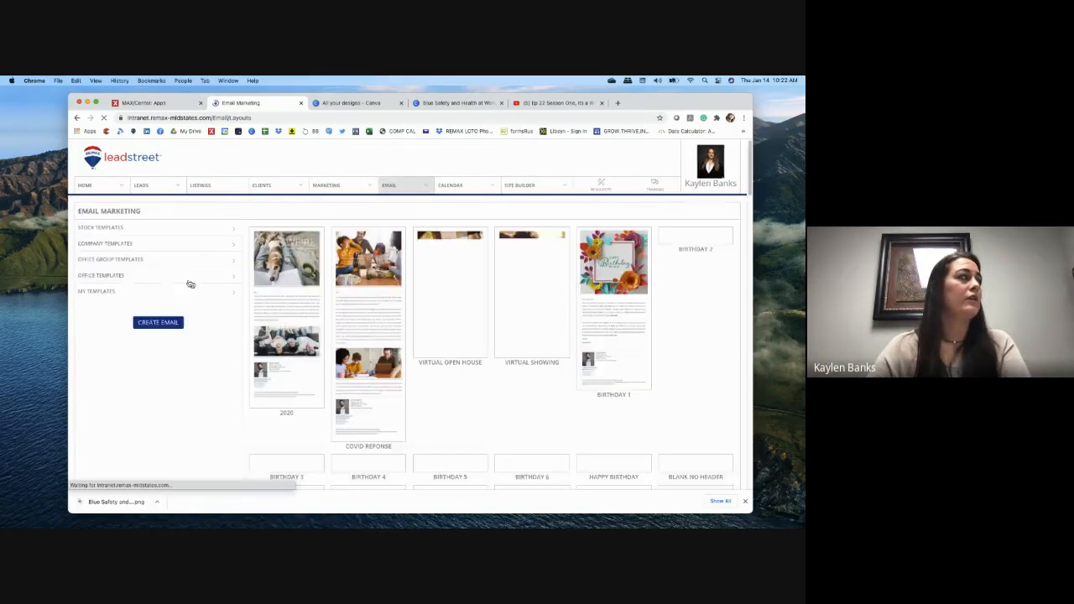
left_click(126, 290)
left_click(128, 291)
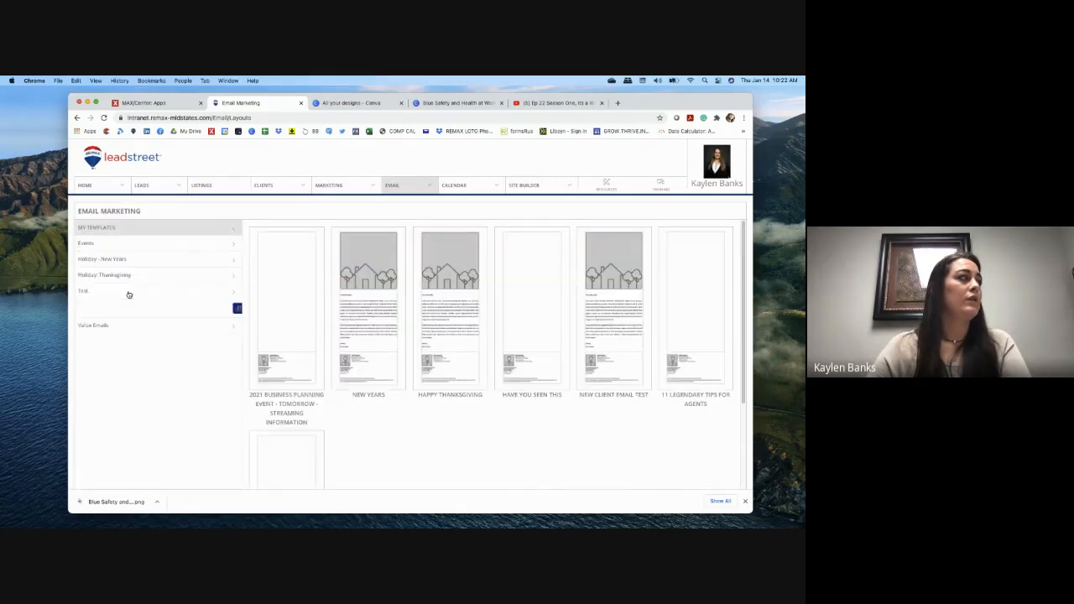
left_click(388, 341)
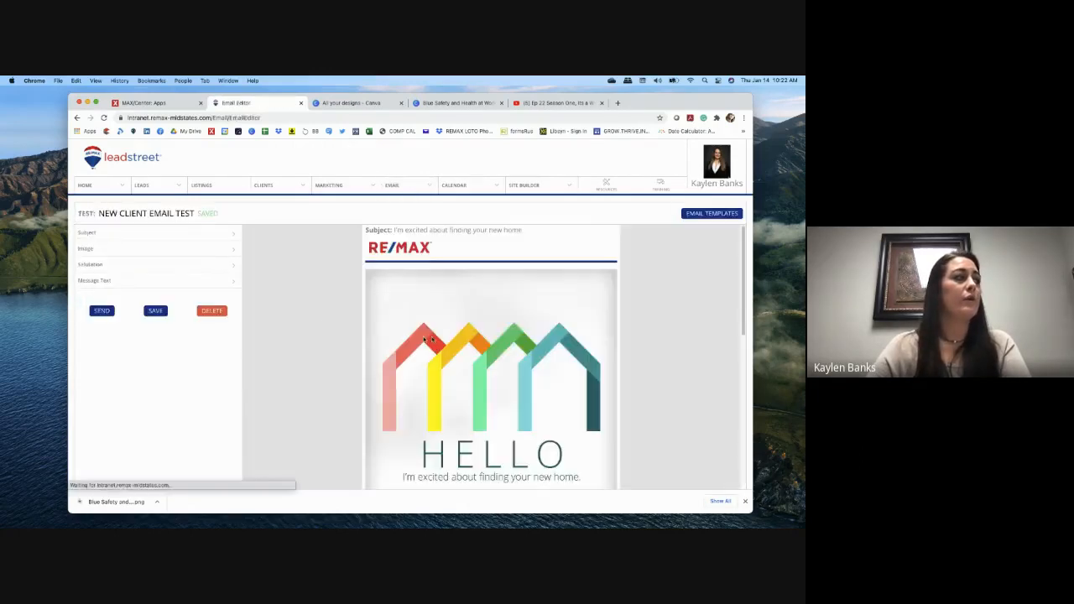
left_click(213, 311)
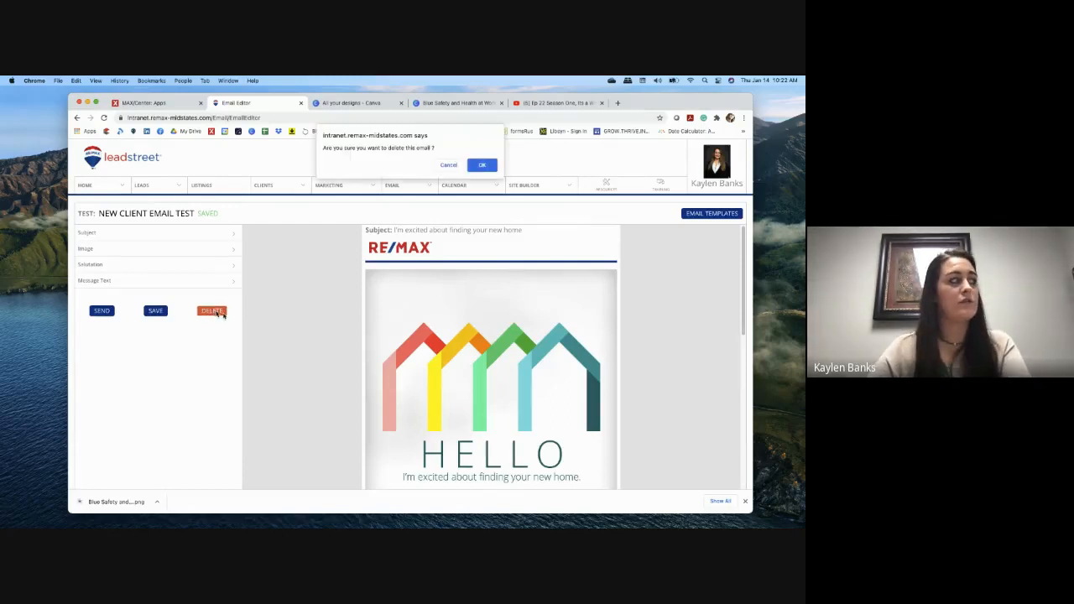
left_click(480, 165)
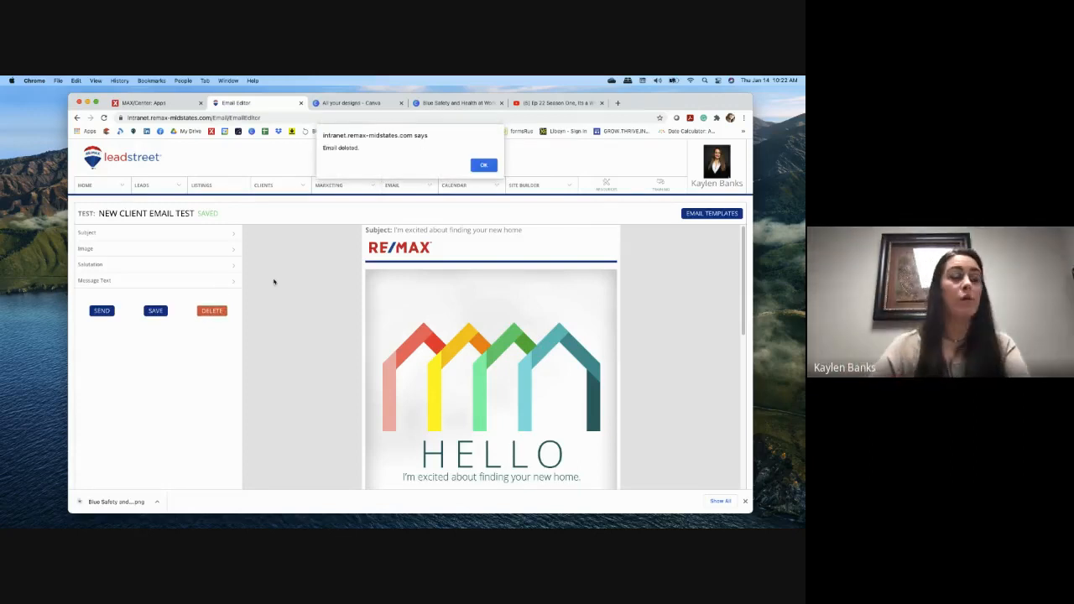
left_click(490, 167)
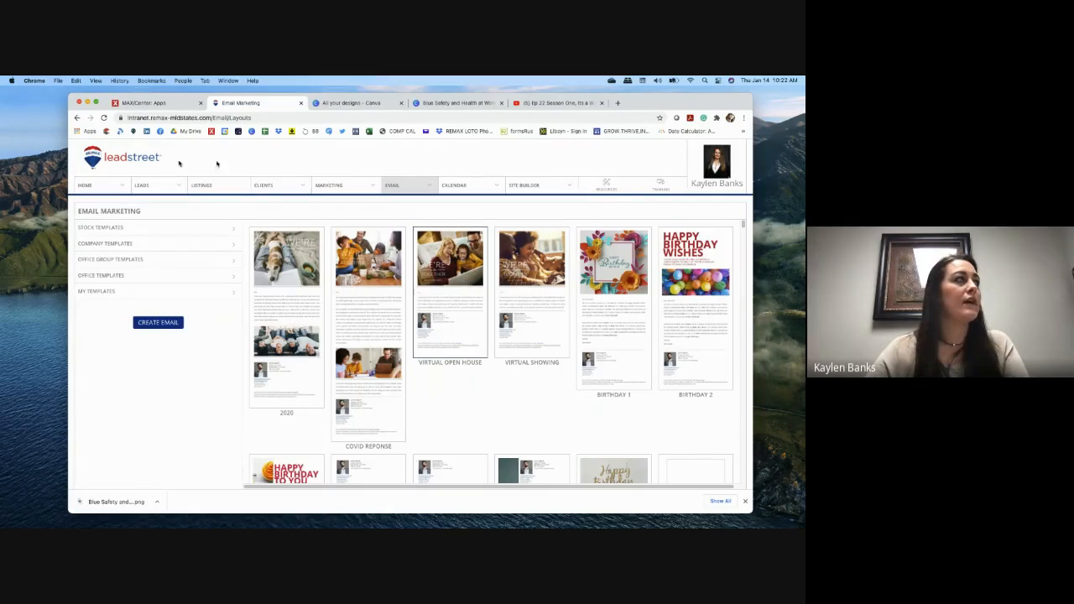
mouse_move(120, 186)
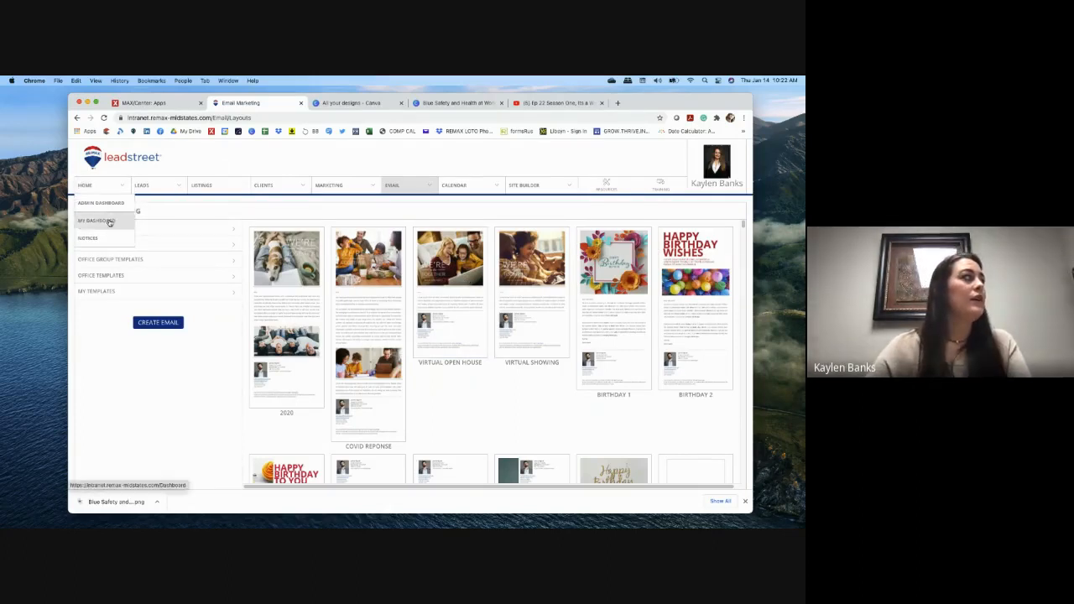
Step: From My Dashboard, close Chrome's download bar and open View Email Insights
left_click(109, 221)
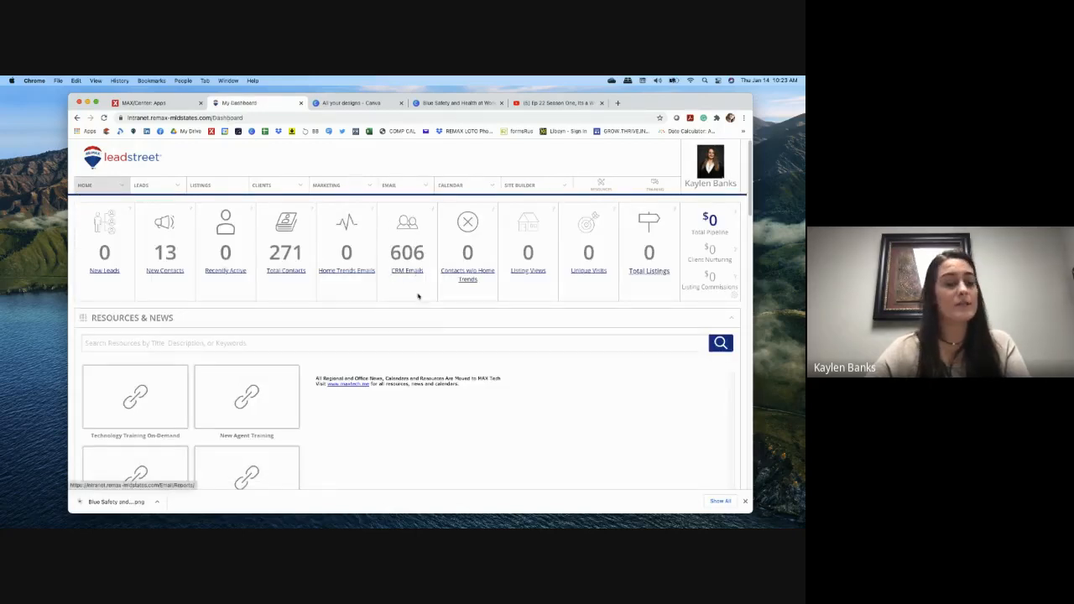
scroll(441, 338, "down", 5)
scroll(441, 338, "down", 15)
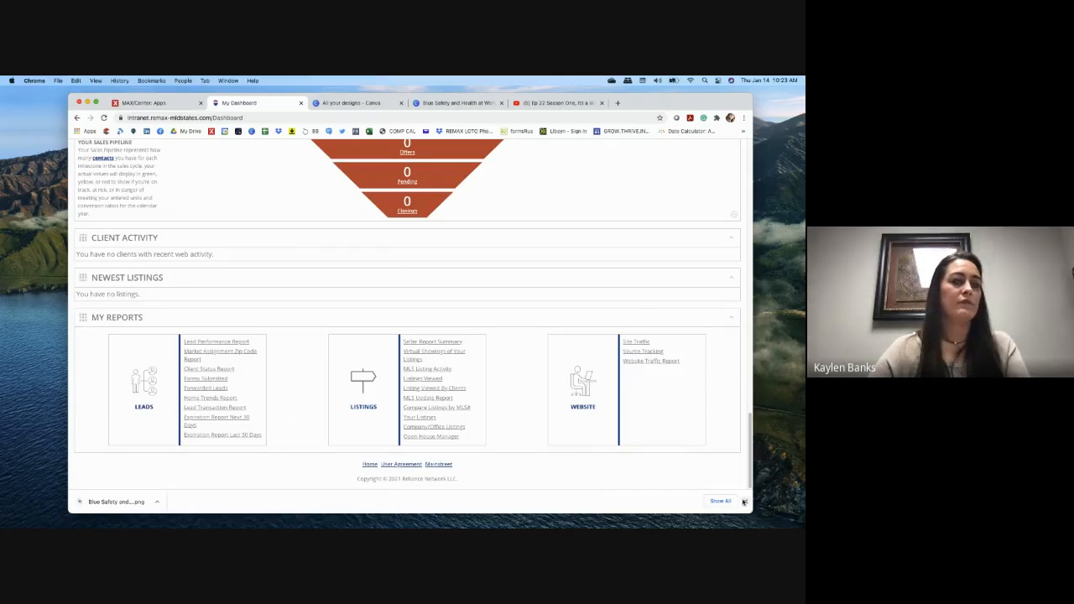
left_click(743, 502)
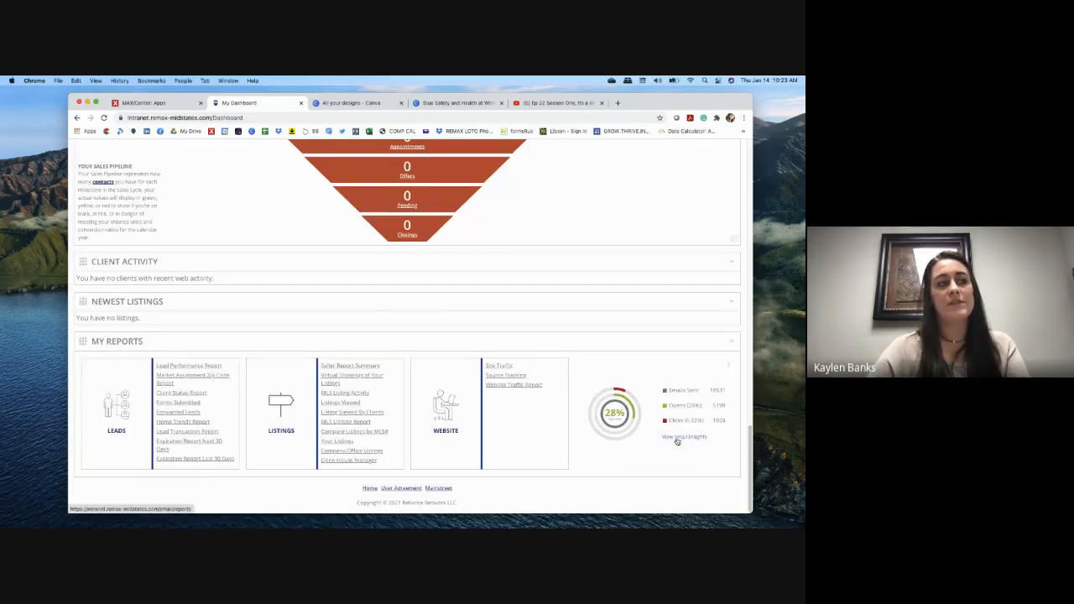
scroll(677, 440, "up", 15)
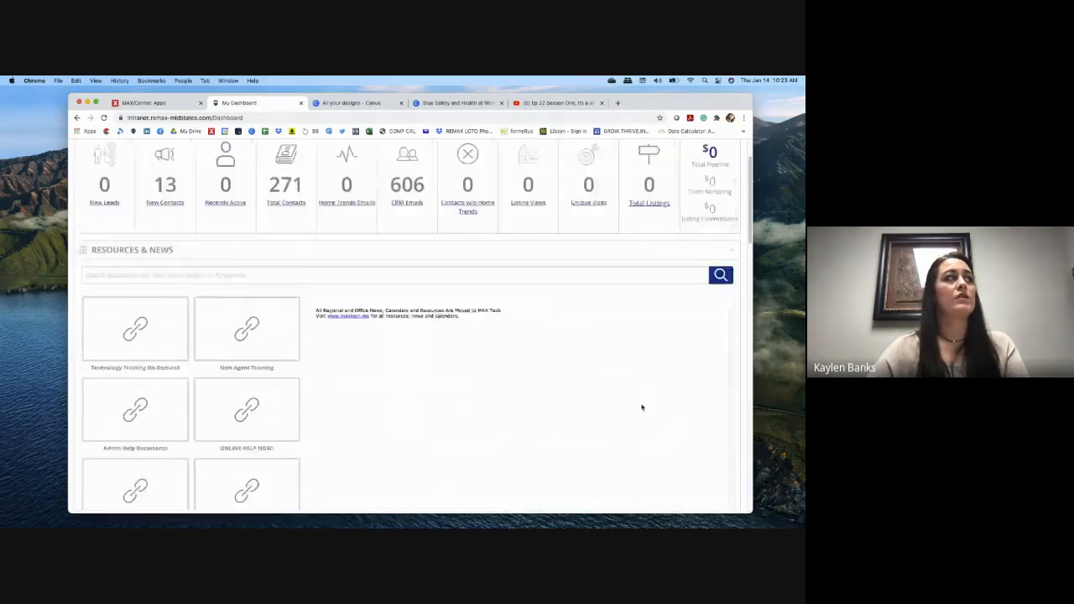
mouse_move(386, 192)
left_click(412, 273)
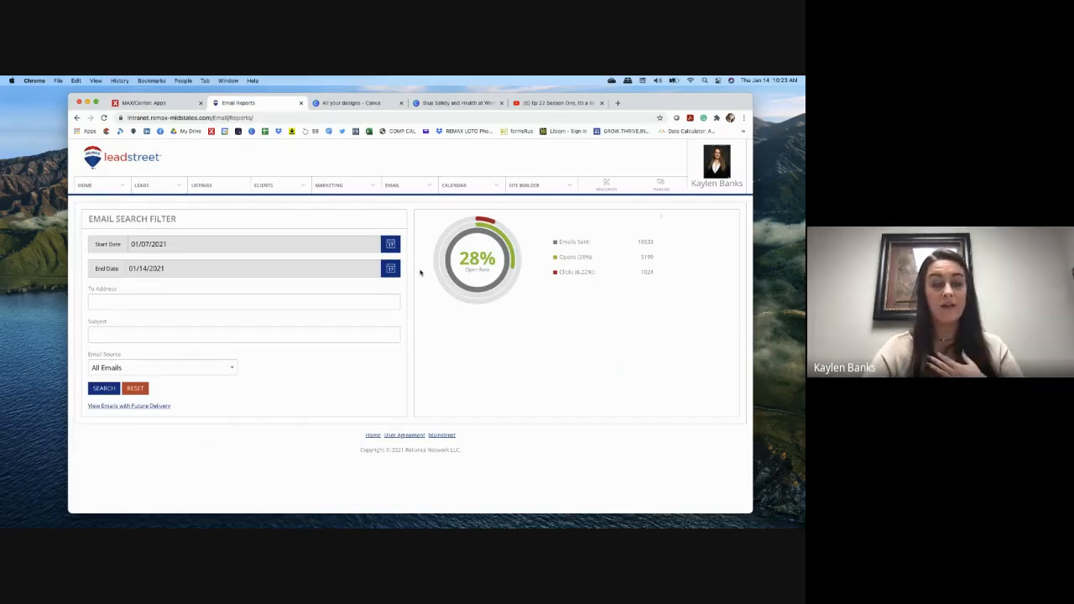
Step: Set both the Start Date and End Date filters to 01/12/2021
mouse_move(451, 200)
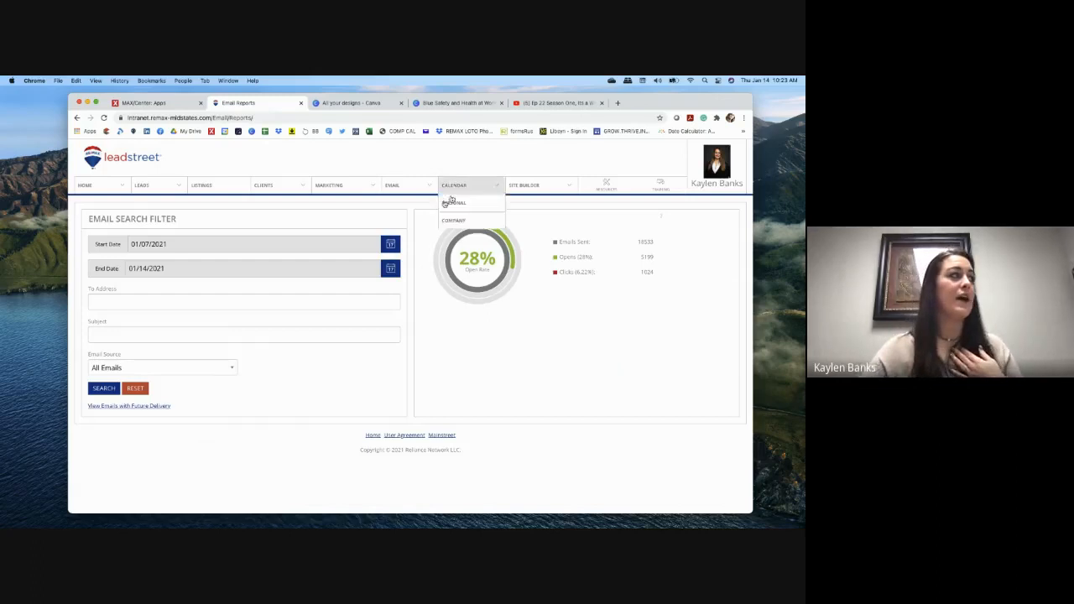
left_click(390, 244)
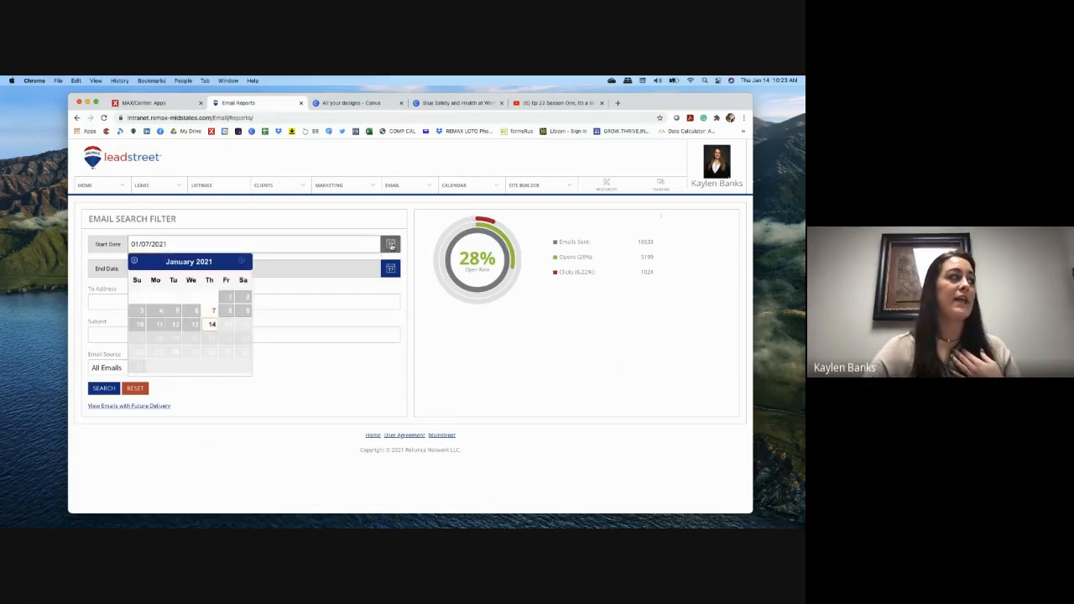
left_click(198, 326)
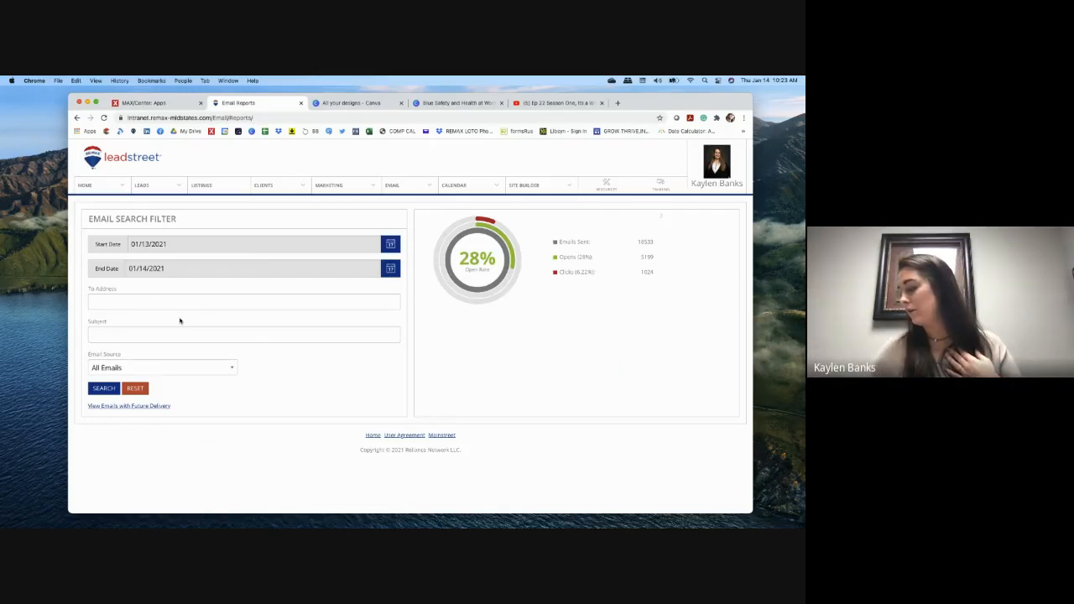
left_click(390, 243)
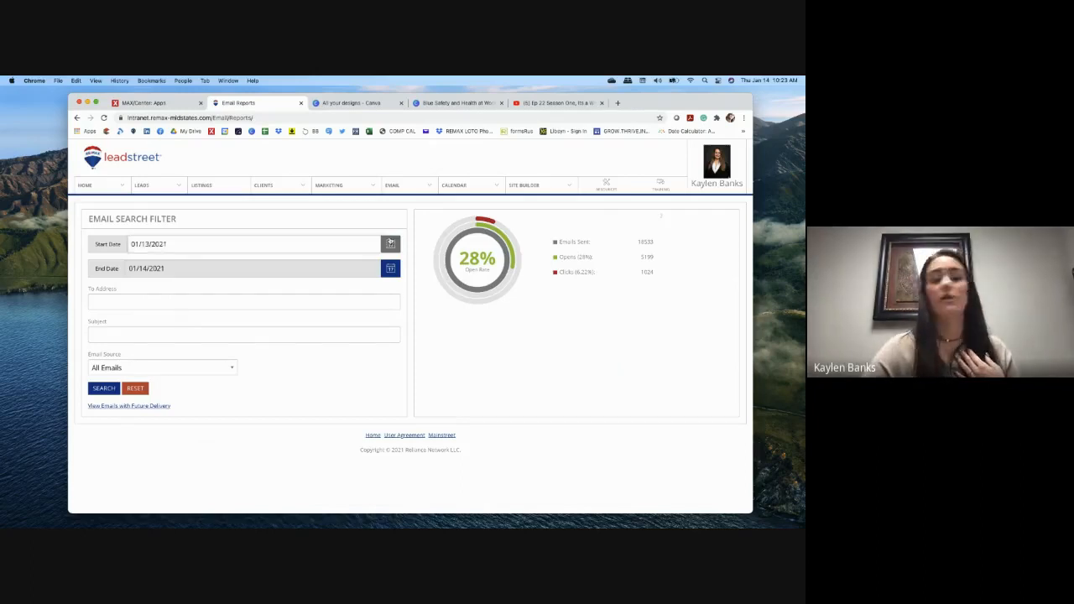
left_click(177, 325)
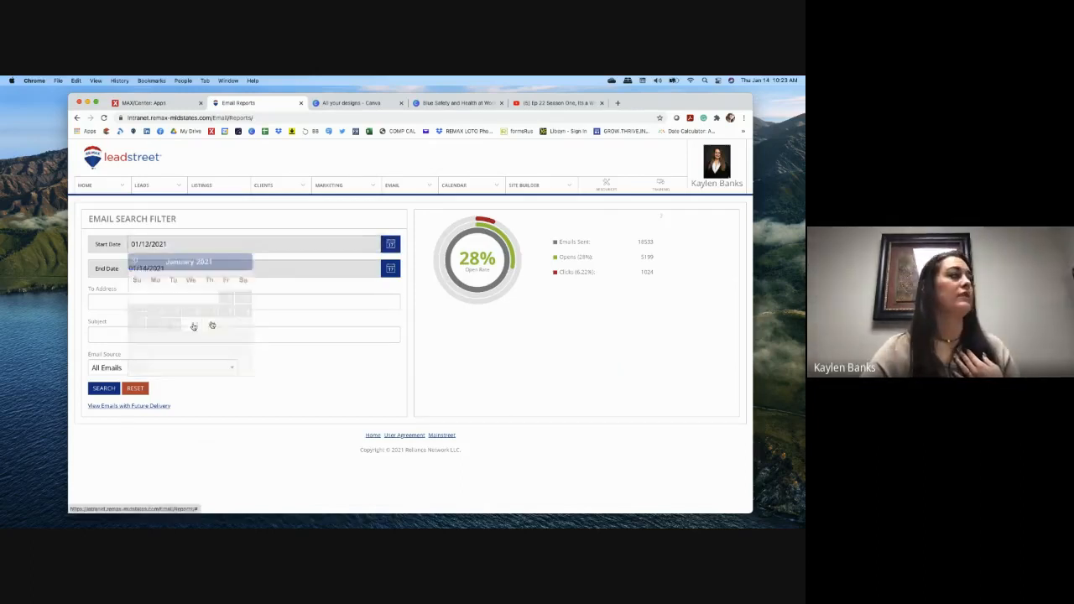
left_click(390, 267)
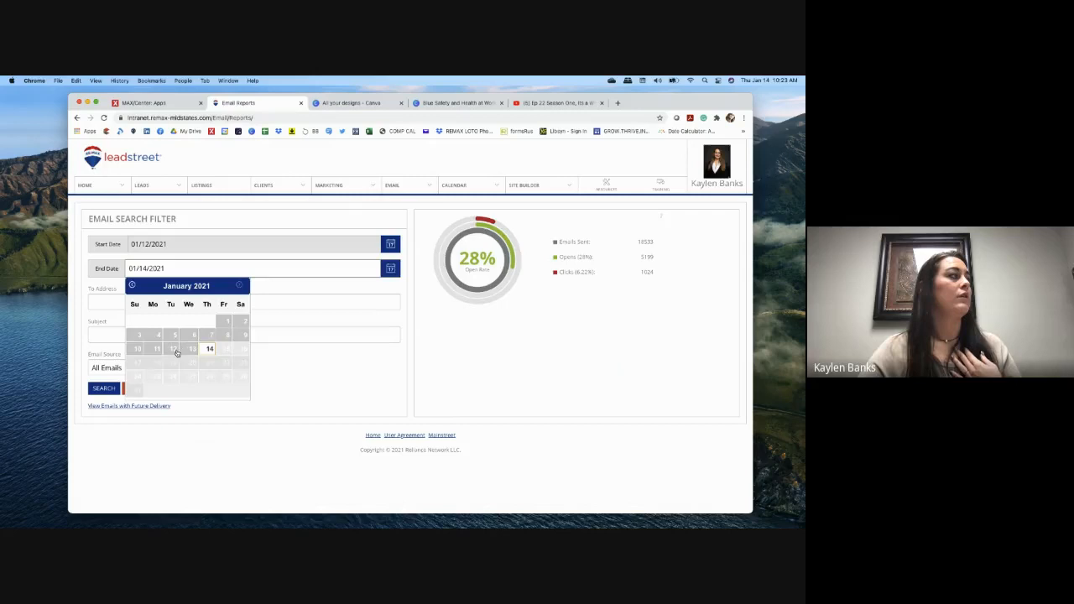
left_click(171, 348)
Step: Search the email reports for the subject 'Have you see this'
left_click(225, 305)
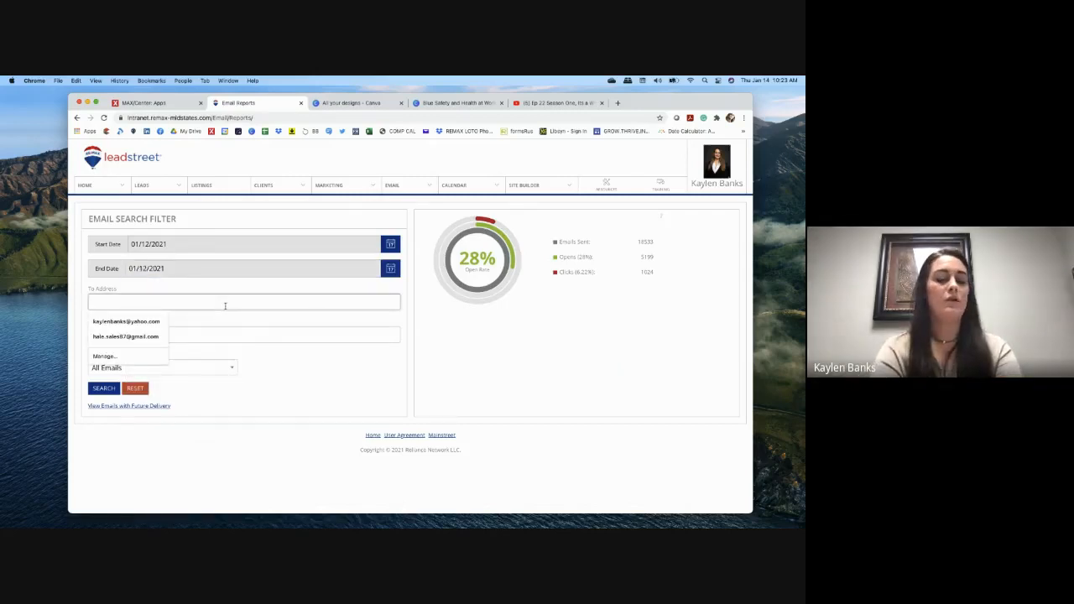
left_click(214, 329)
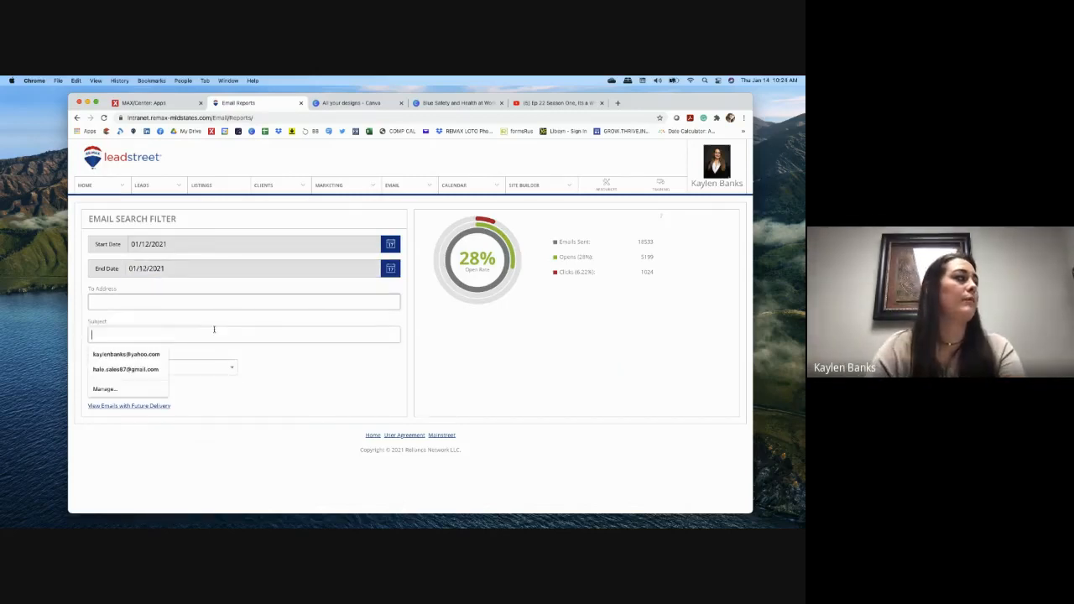
type("Have ")
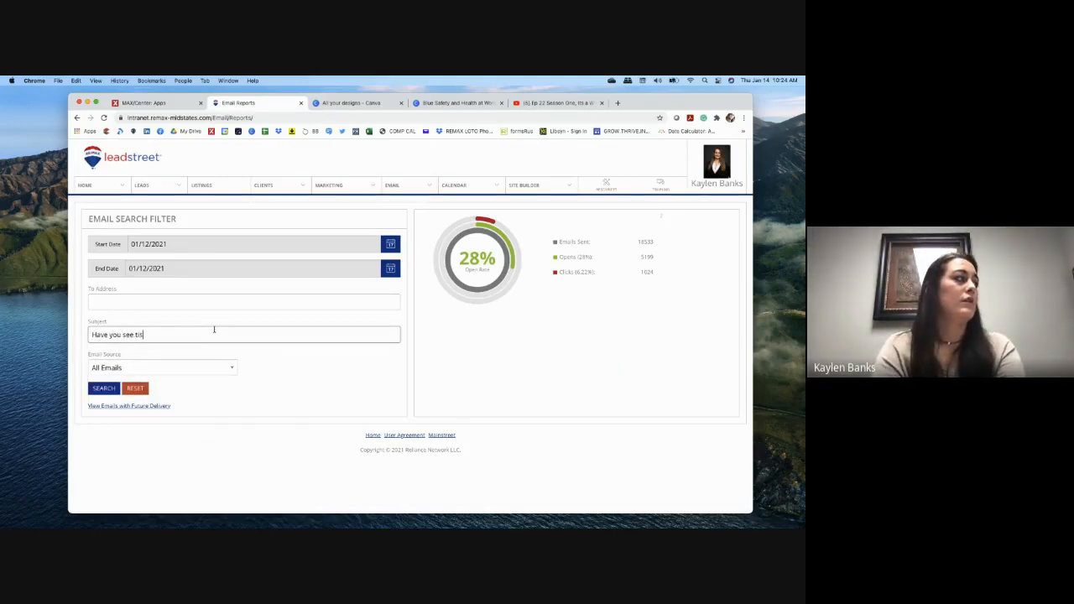
type("you see this")
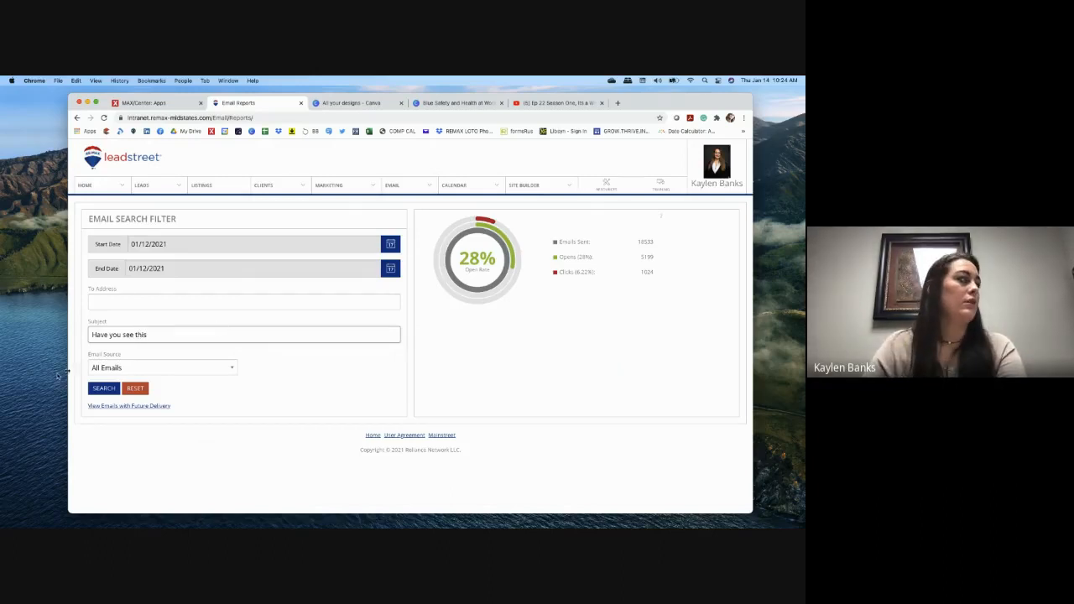
left_click(104, 388)
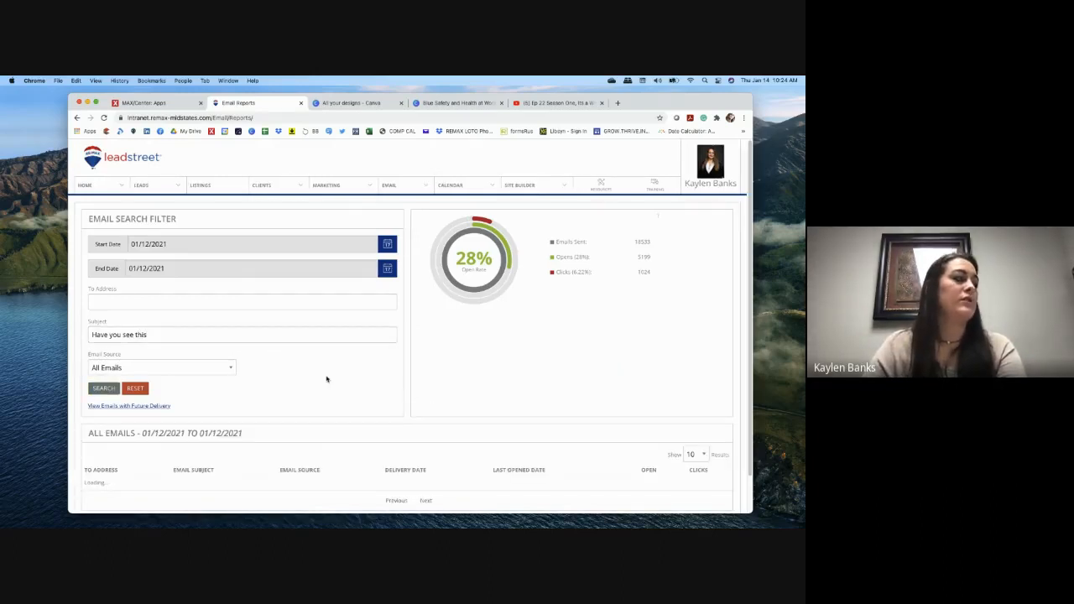
Step: Apply the filters, then rerun the search with the End Date changed to 01/14/2021
scroll(327, 379, "down", 2)
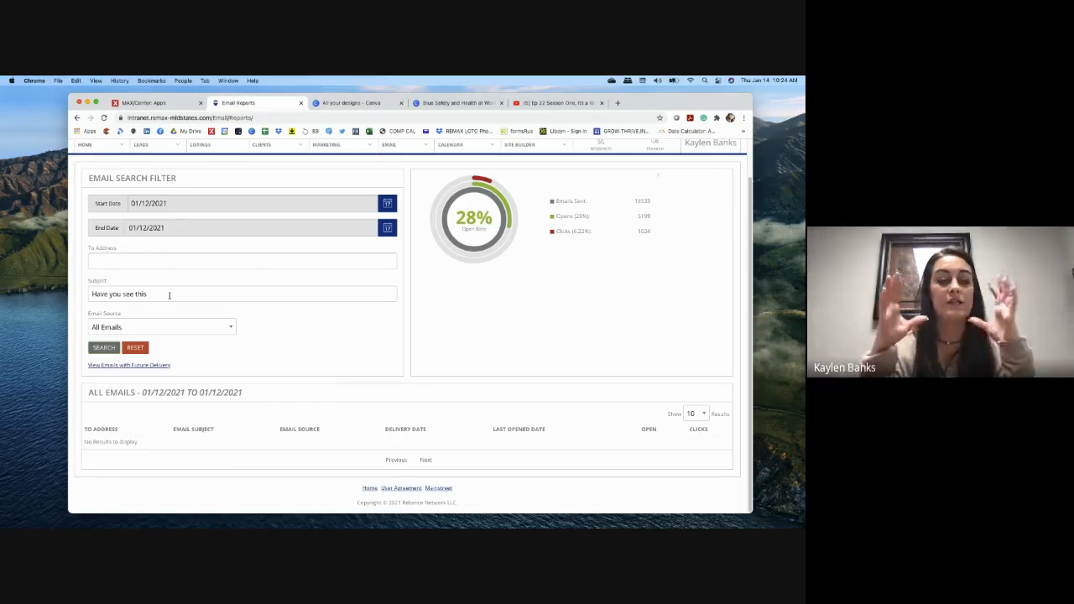
key("Return")
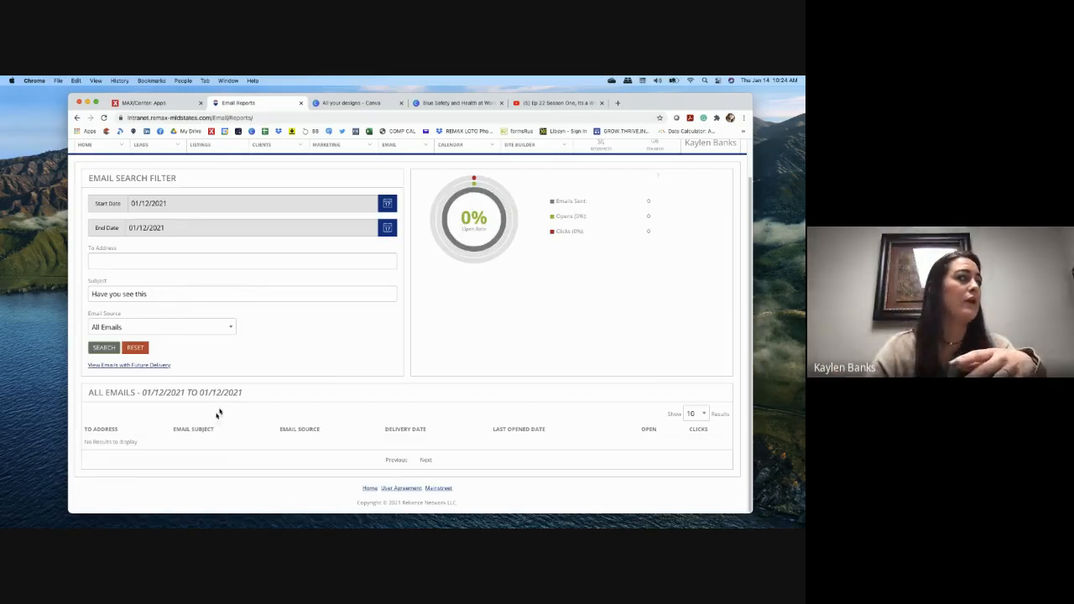
left_click(387, 203)
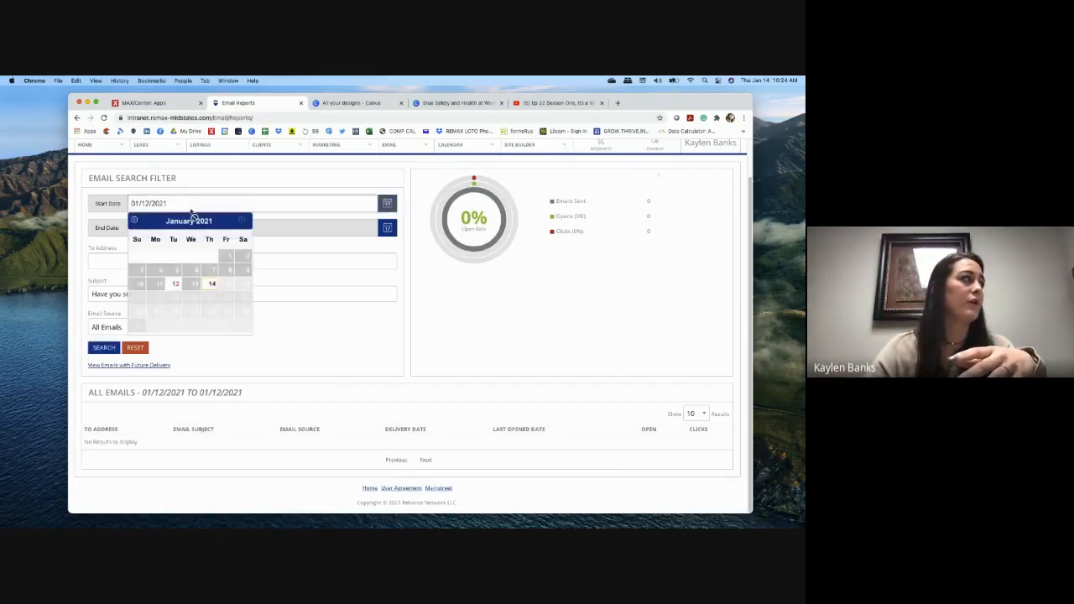
left_click(385, 228)
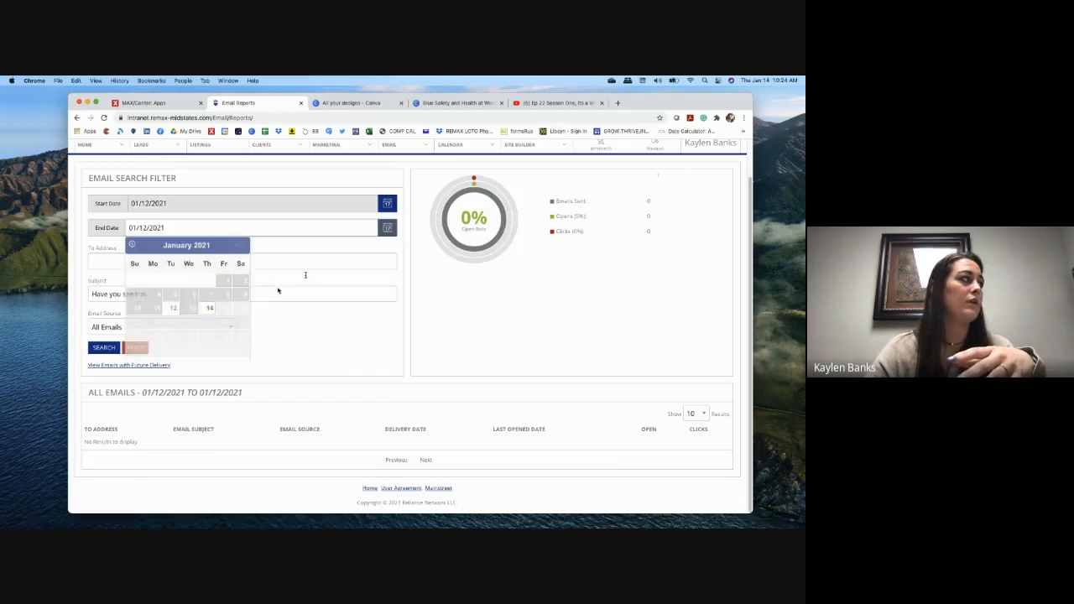
left_click(209, 308)
left_click(104, 348)
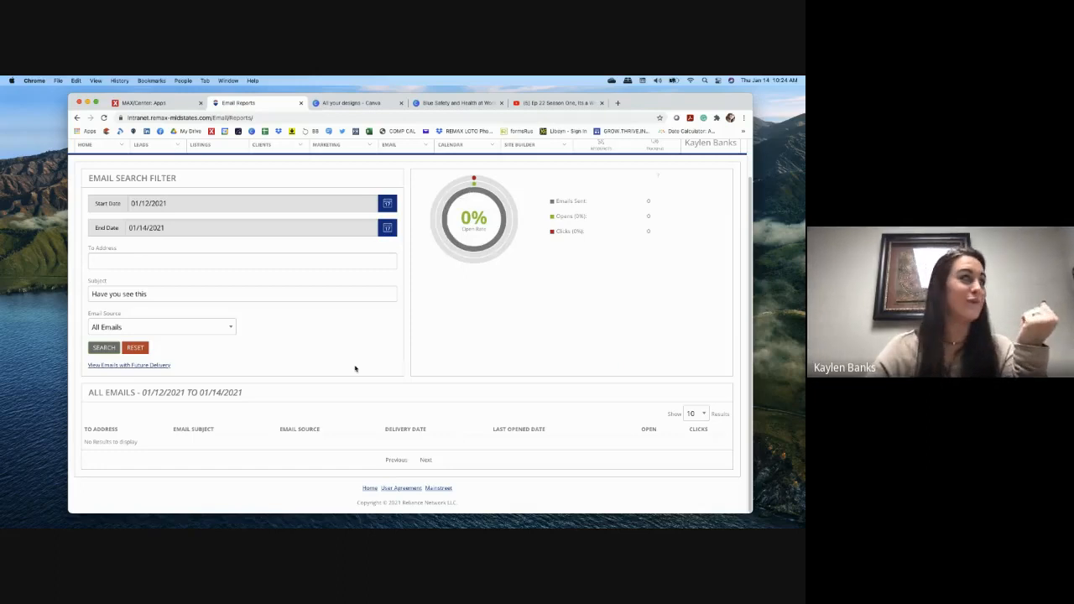
Step: Set dates 01/12/2021–01/14/2021, correct the subject to 'Have you seen this', and search
left_click(386, 203)
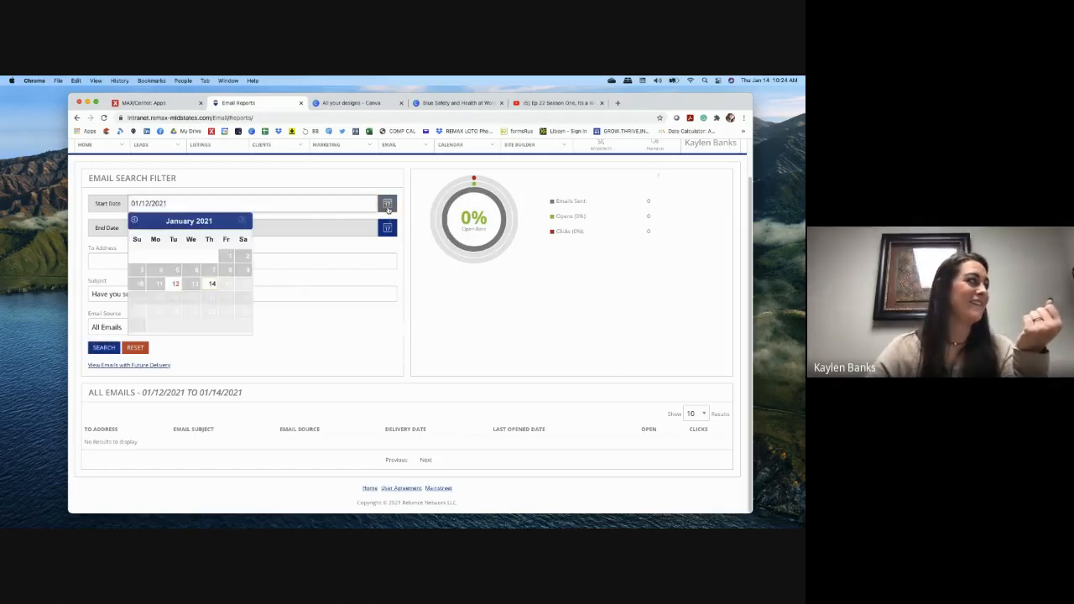
left_click(175, 284)
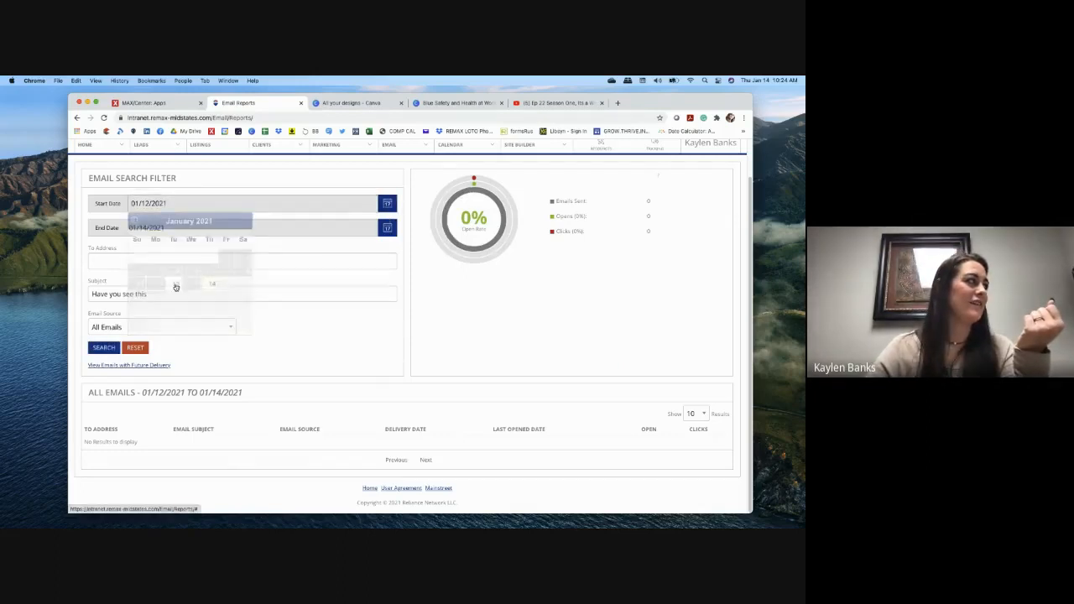
left_click(387, 228)
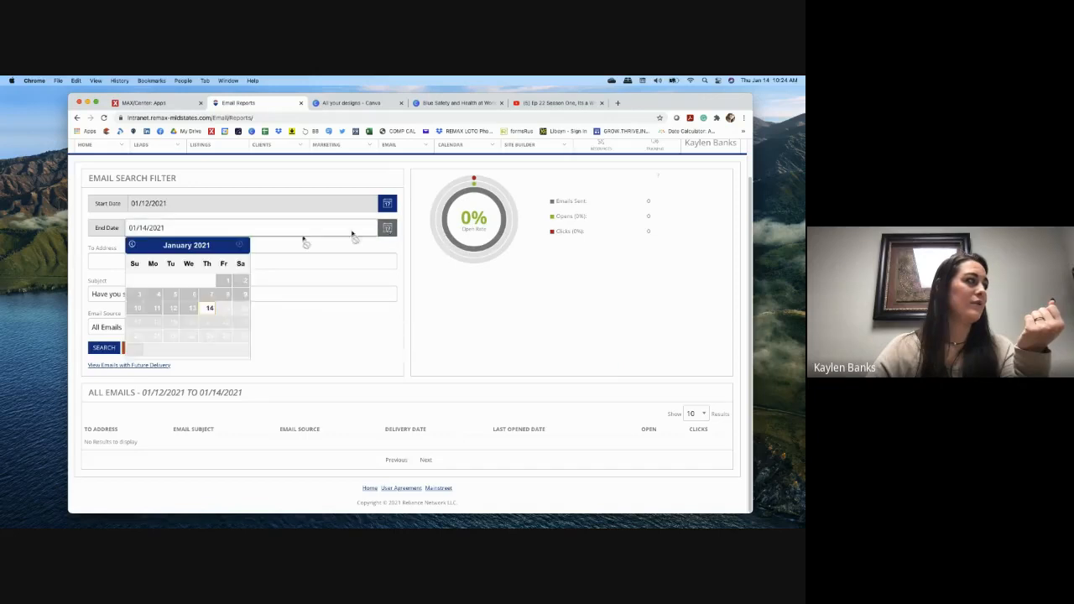
left_click(205, 313)
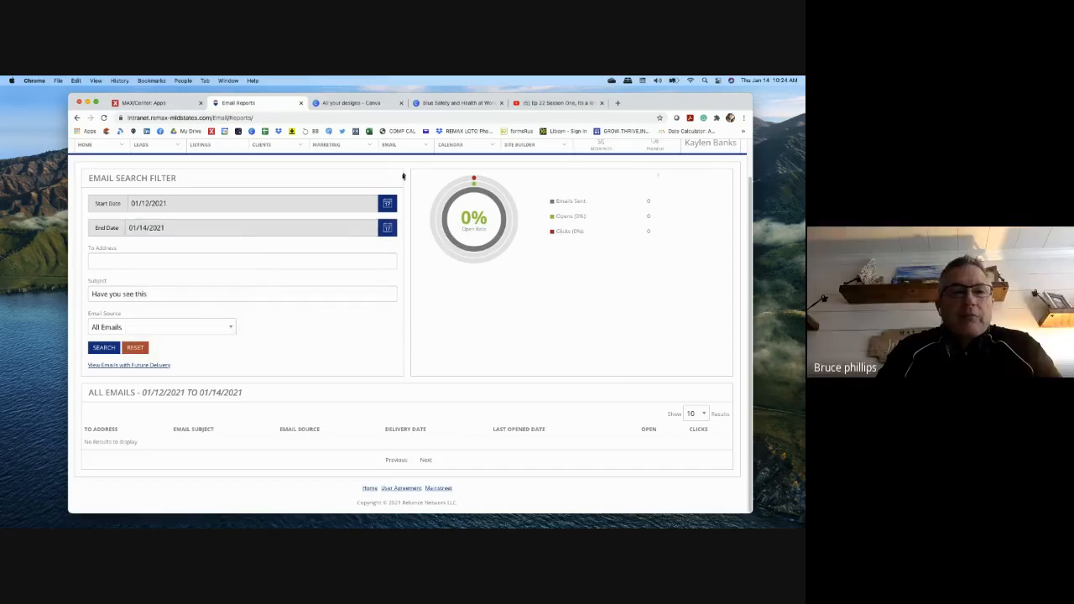
left_click(188, 293)
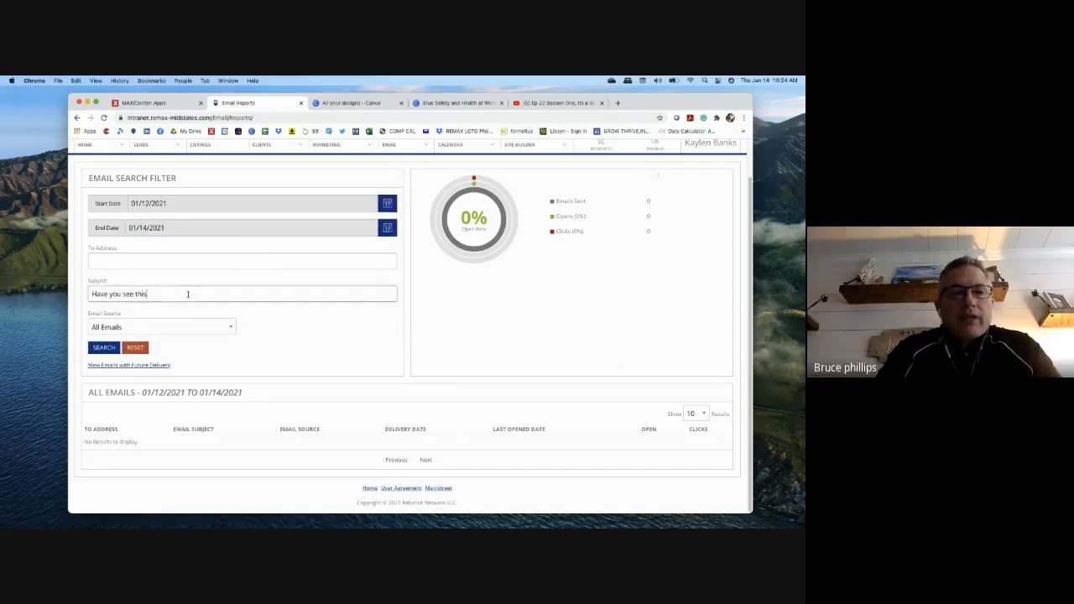
type("n")
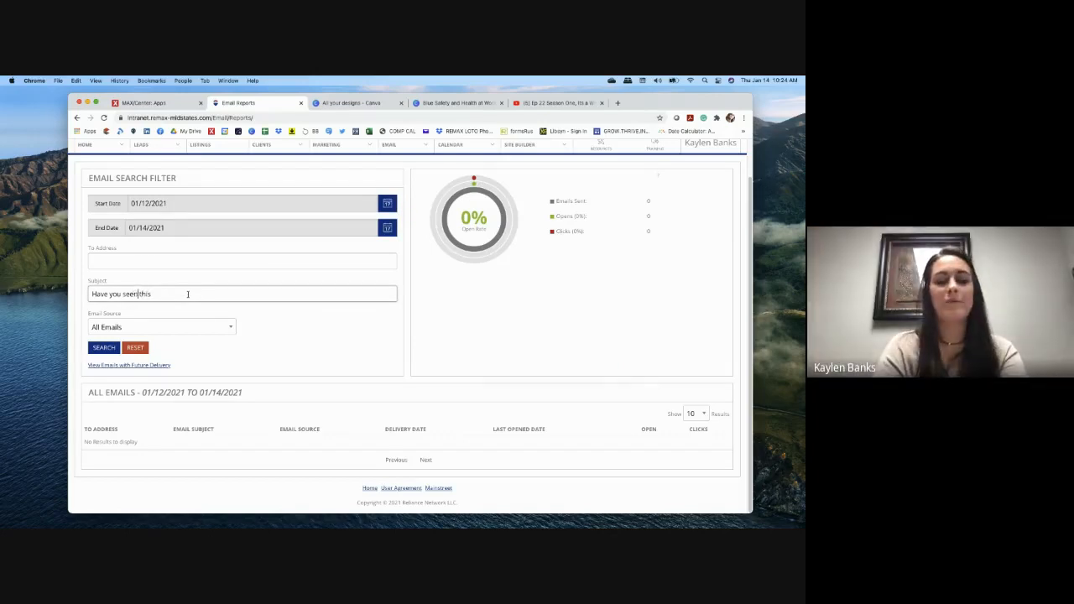
left_click(102, 347)
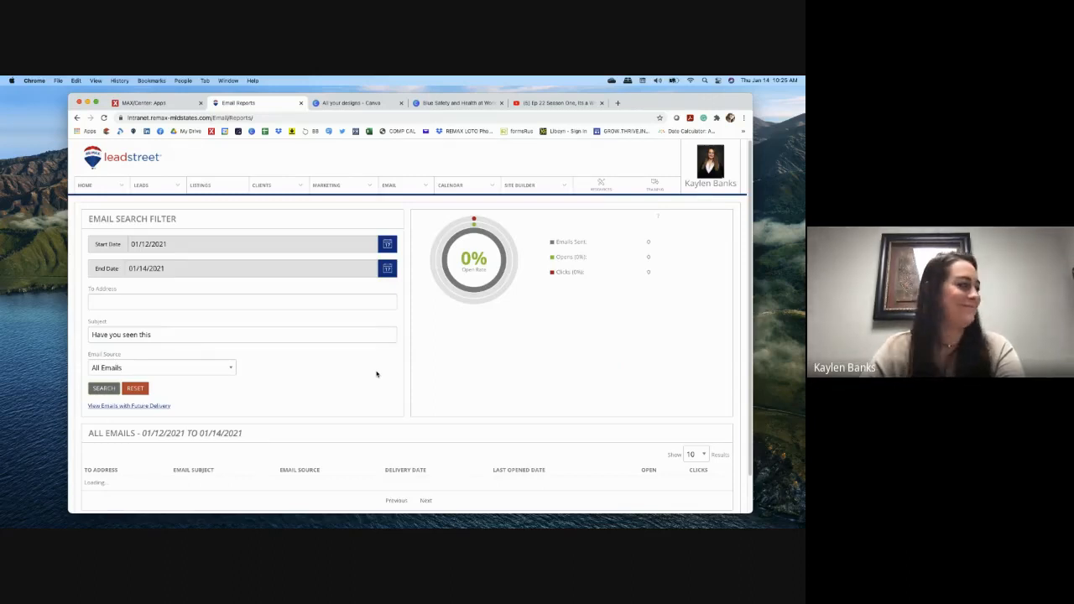
Step: Preview the email sent to the first recipient in the results table, then close it
scroll(376, 373, "down", 4)
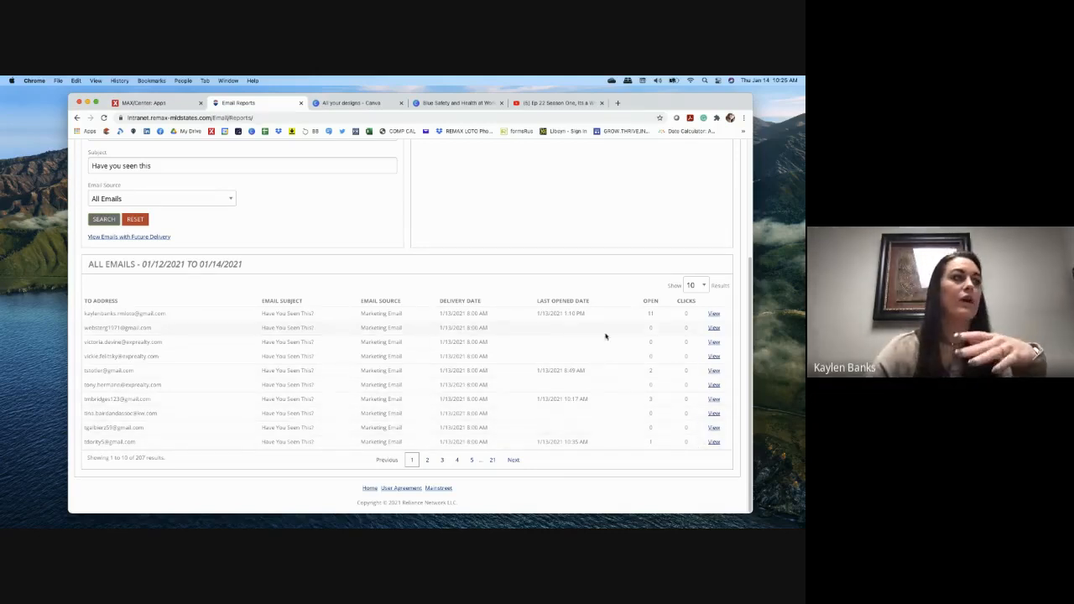
left_click(713, 314)
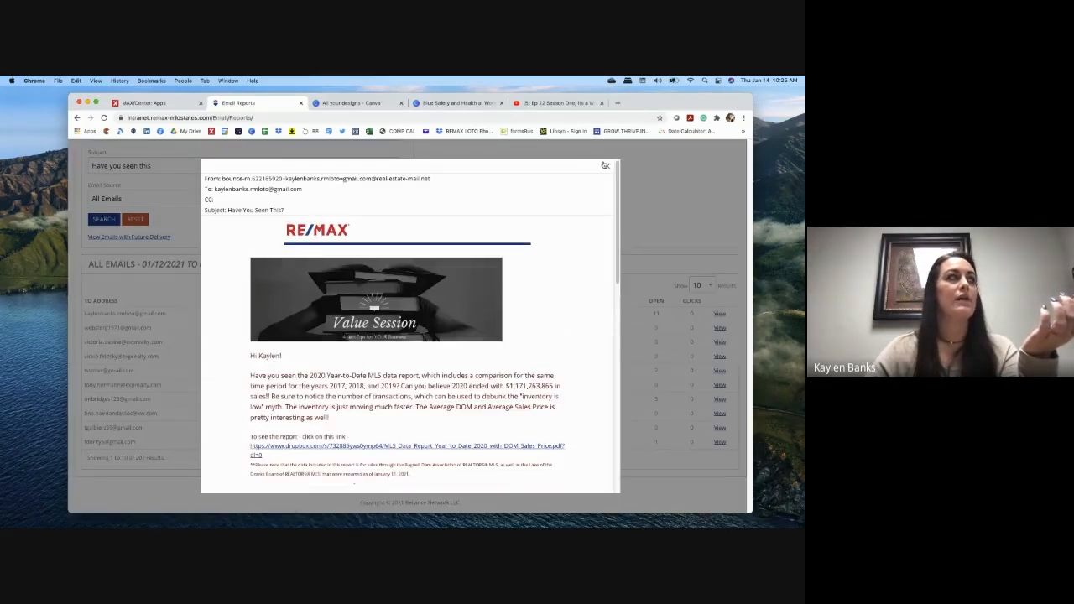
left_click(605, 165)
scroll(582, 307, "up", 3)
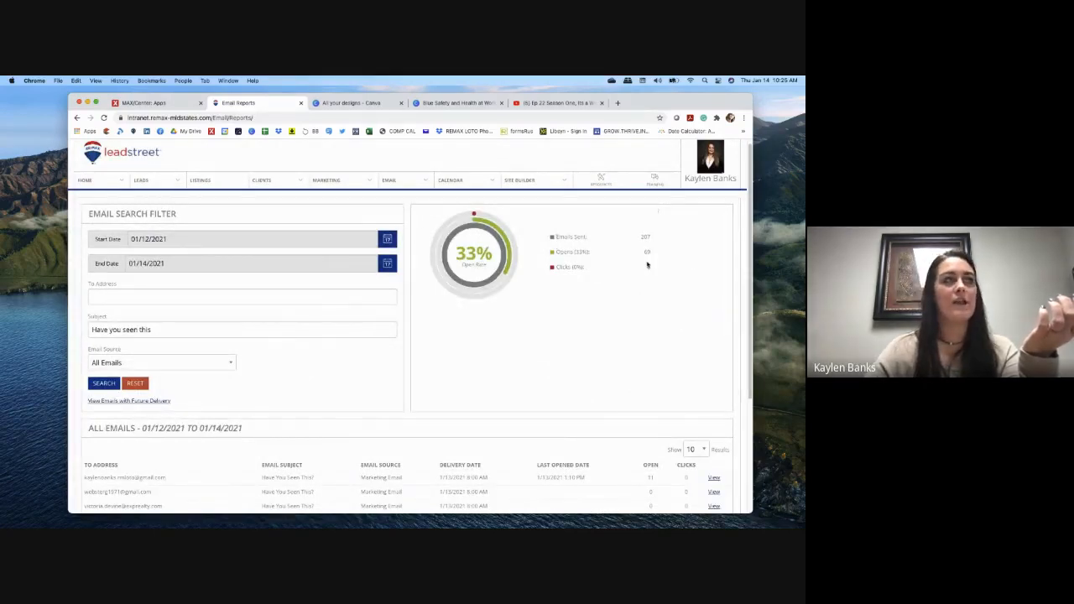
Step: Page through the recipient results to 41–50, then bring Outlook back into view
scroll(616, 312, "down", 5)
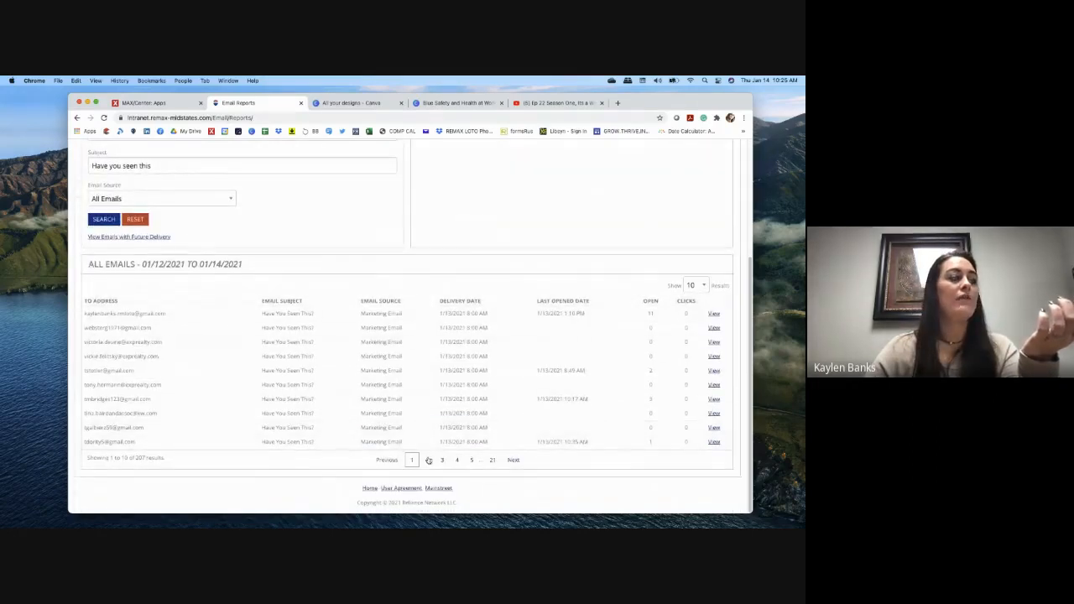
left_click(429, 460)
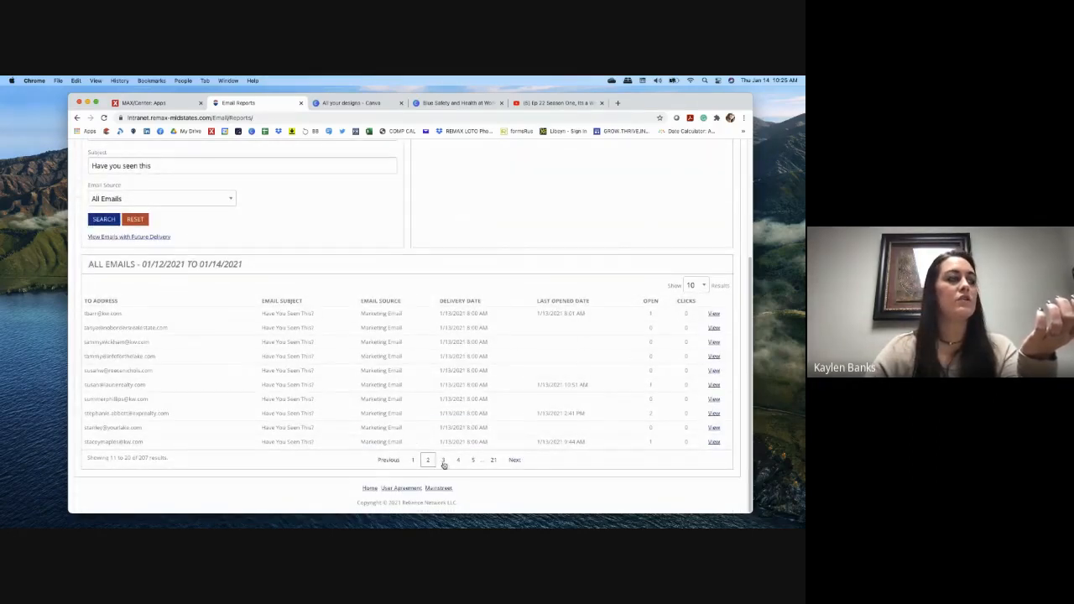
left_click(443, 461)
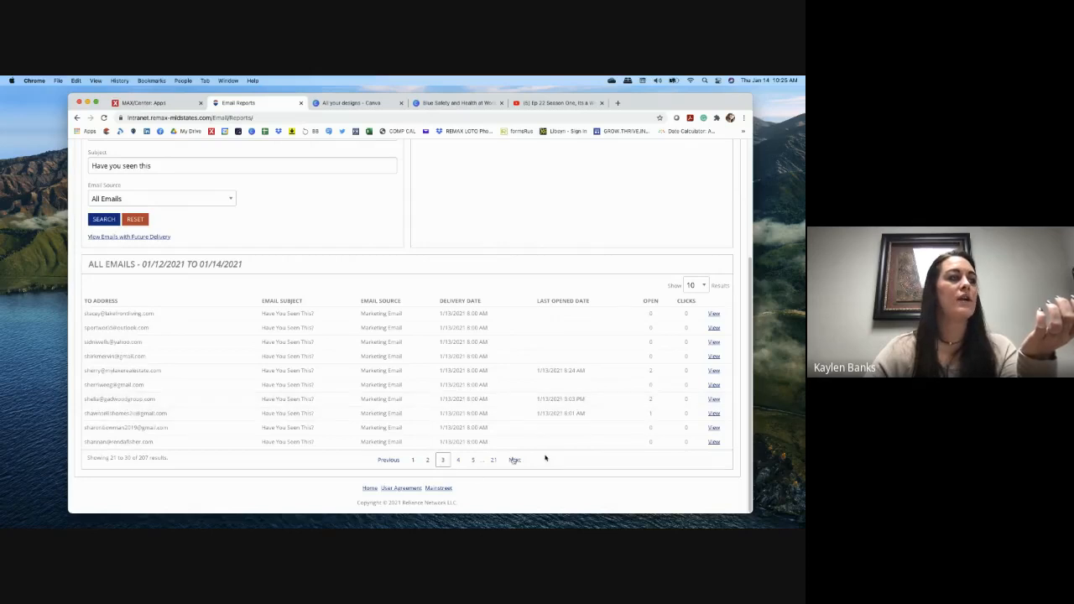
left_click(456, 461)
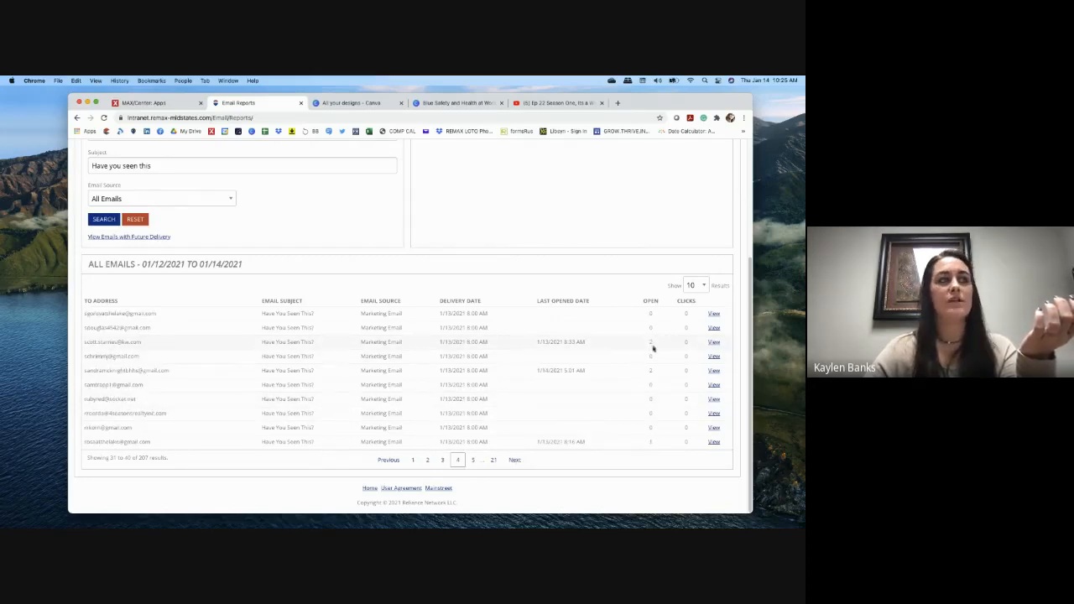
left_click(473, 460)
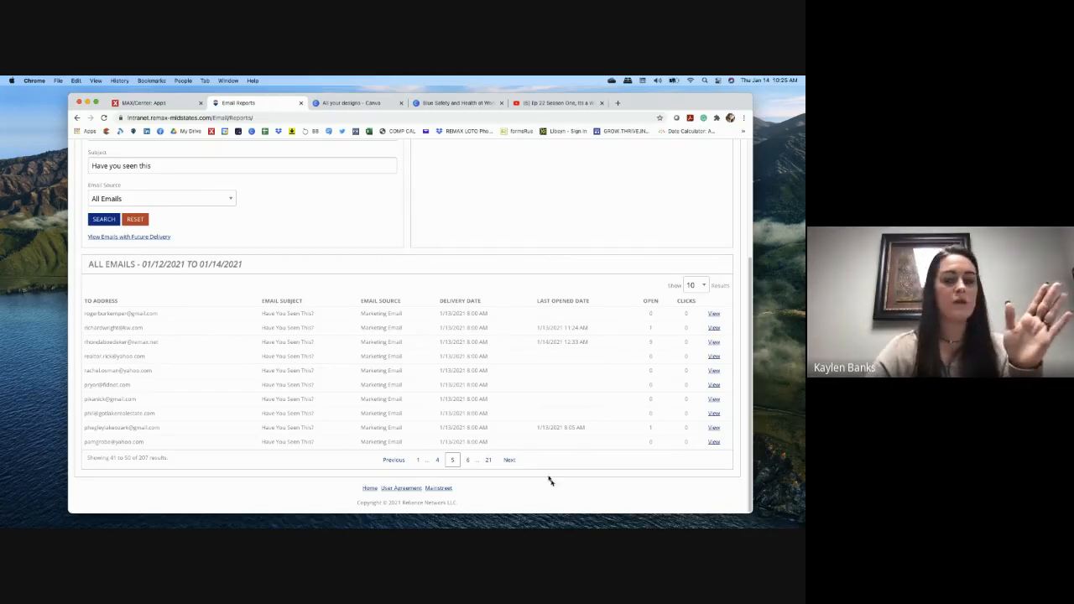
left_click(25, 391)
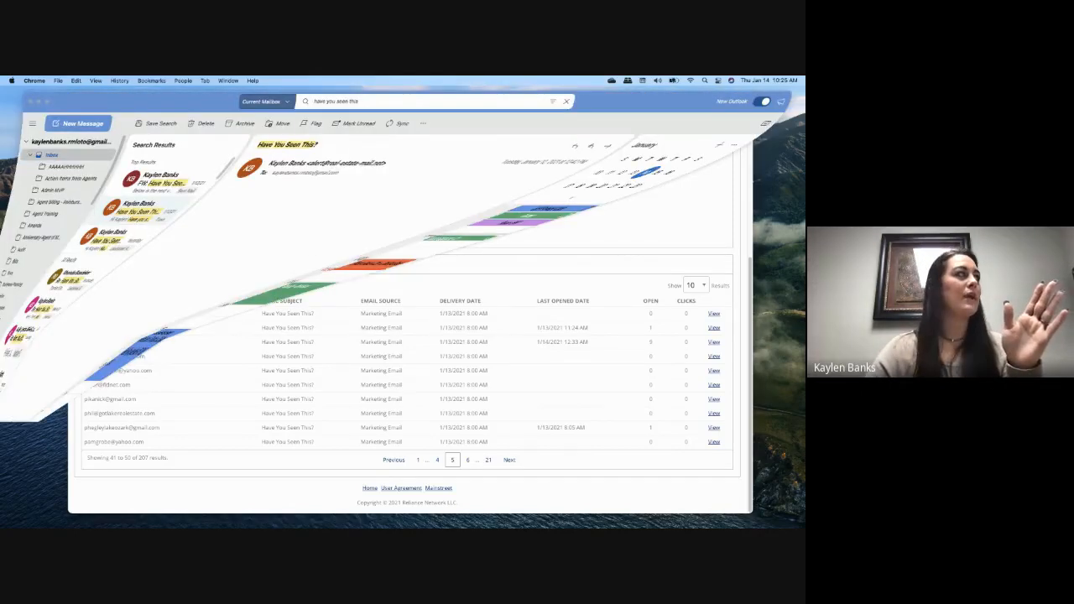
Step: Look over the forwarded and original 'Have You Seen This?' emails, then hide Outlook
left_click(193, 184)
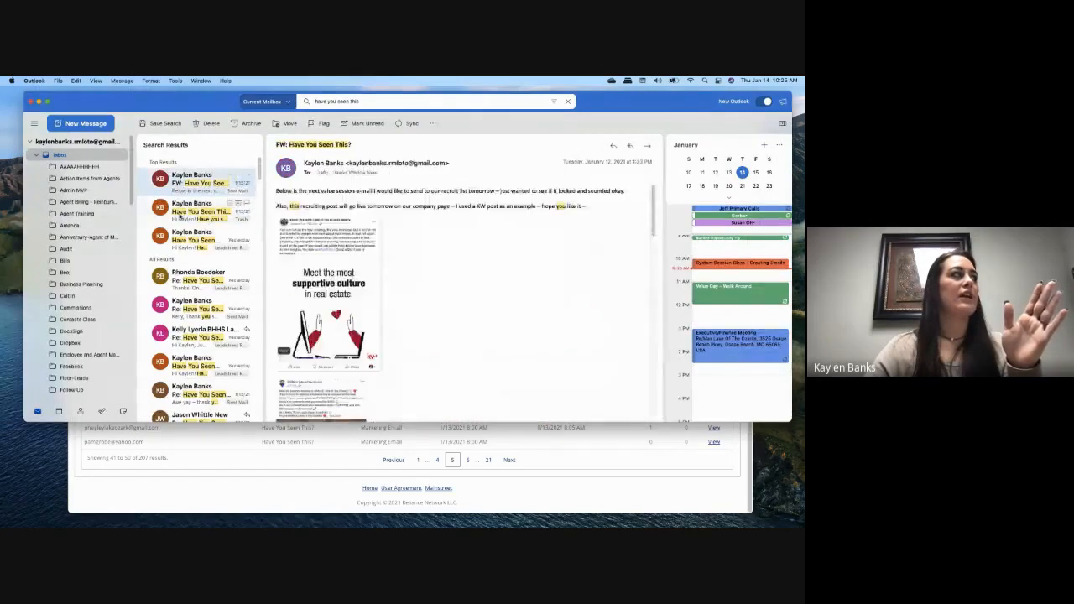
left_click(191, 208)
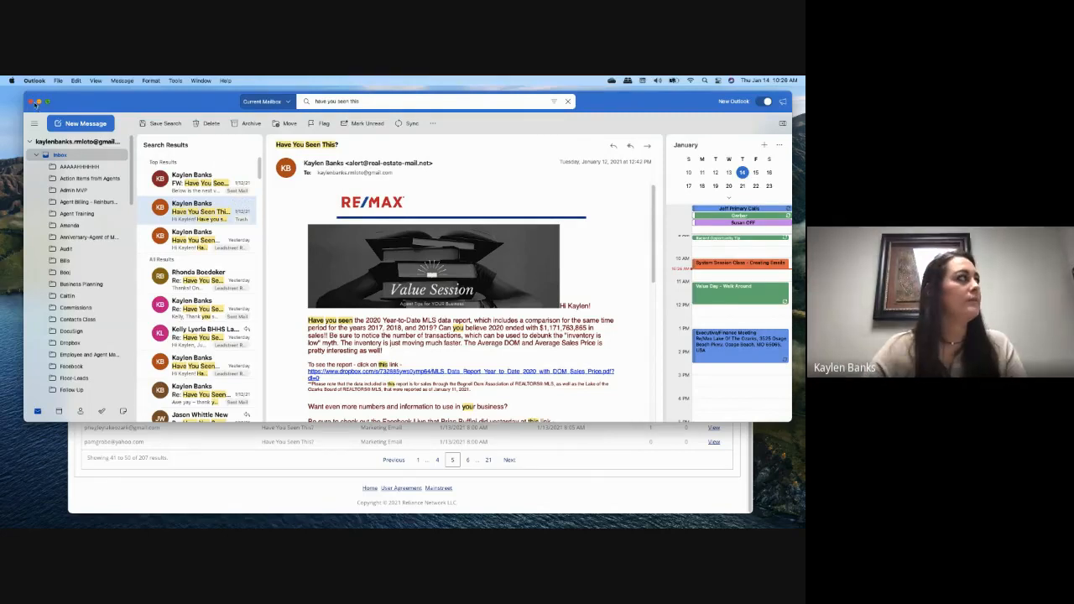
left_click(38, 102)
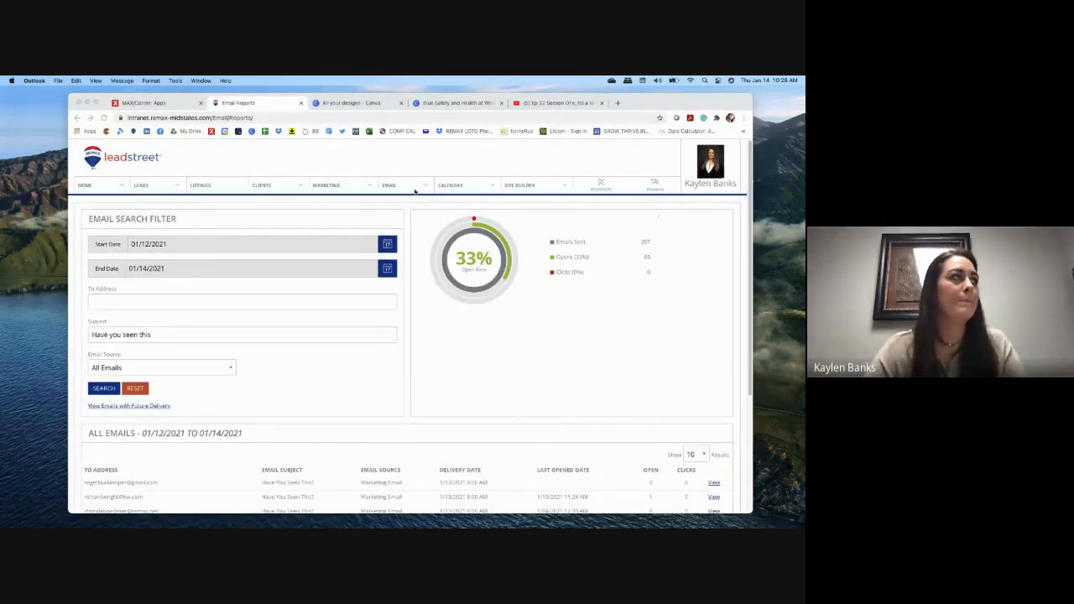
Step: Return to Leadstreet's My Dashboard, then open MAX Tech in a new tab and sign in
left_click(403, 189)
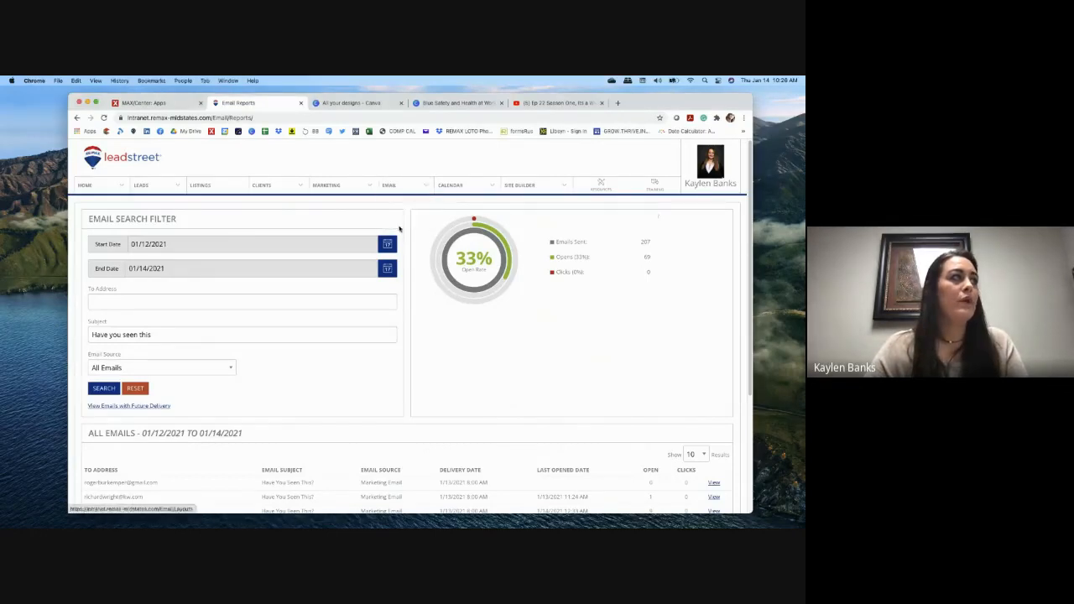
left_click(97, 223)
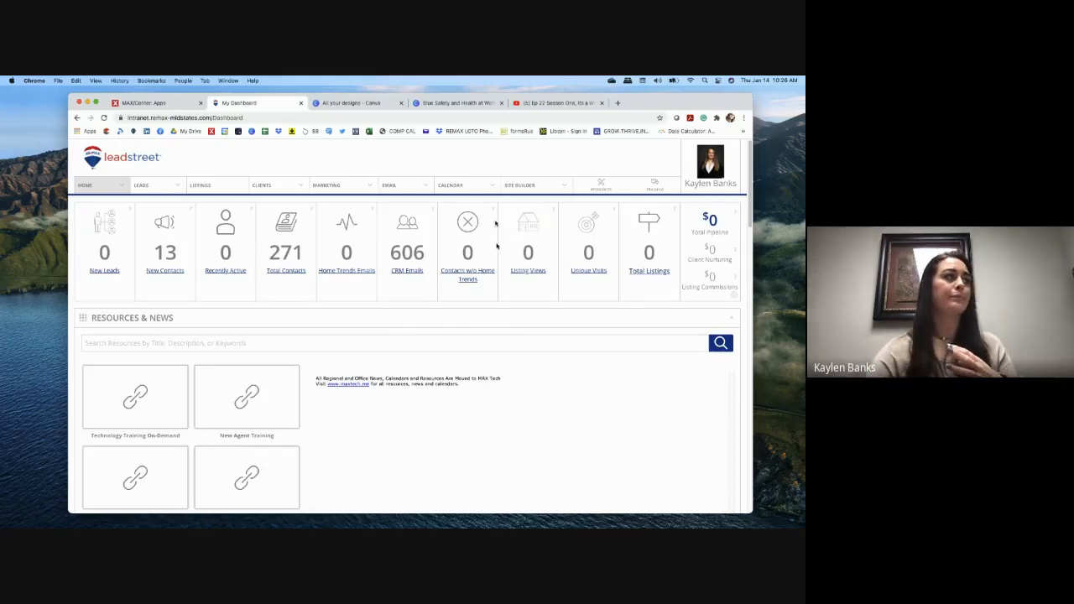
mouse_move(267, 186)
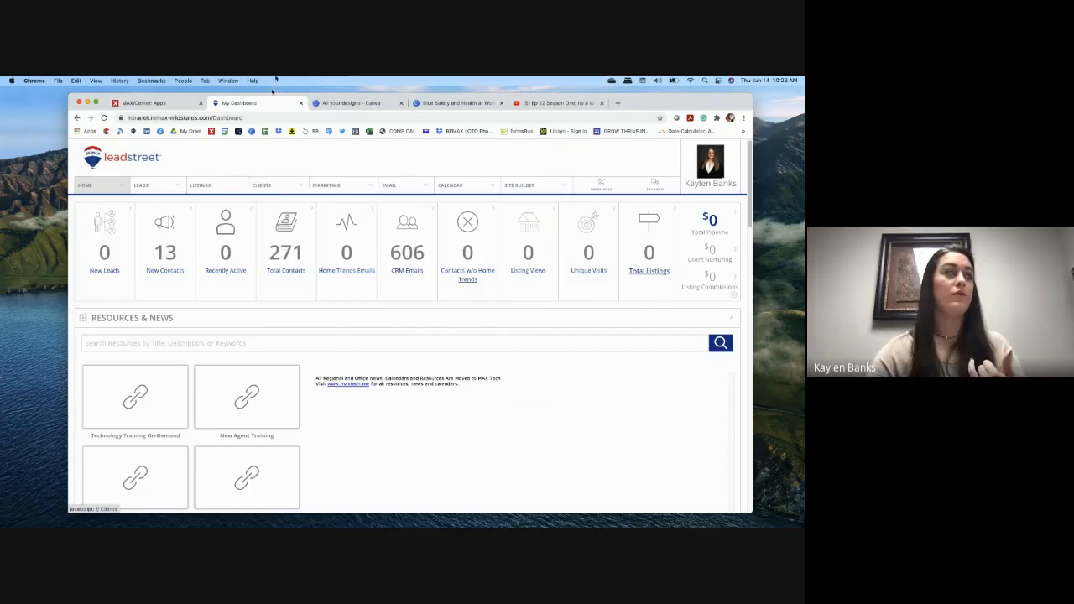
left_click(618, 103)
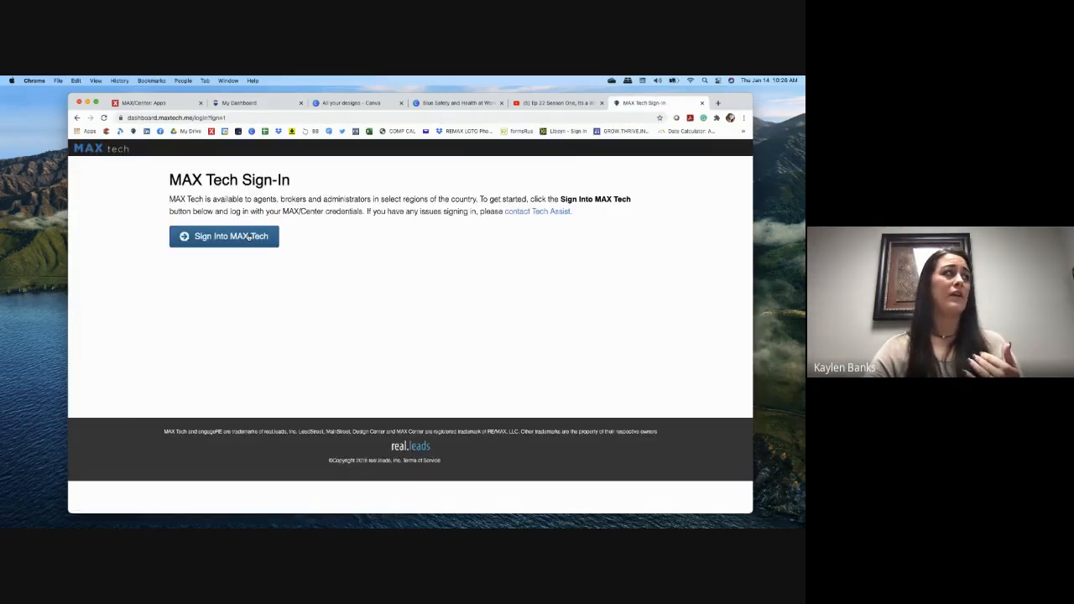
left_click(249, 237)
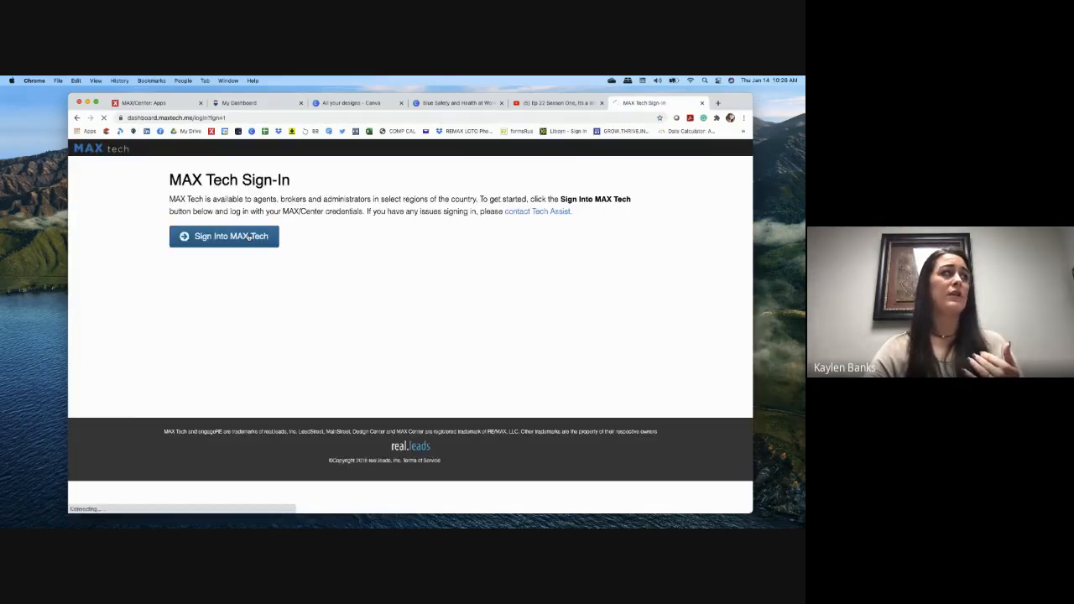
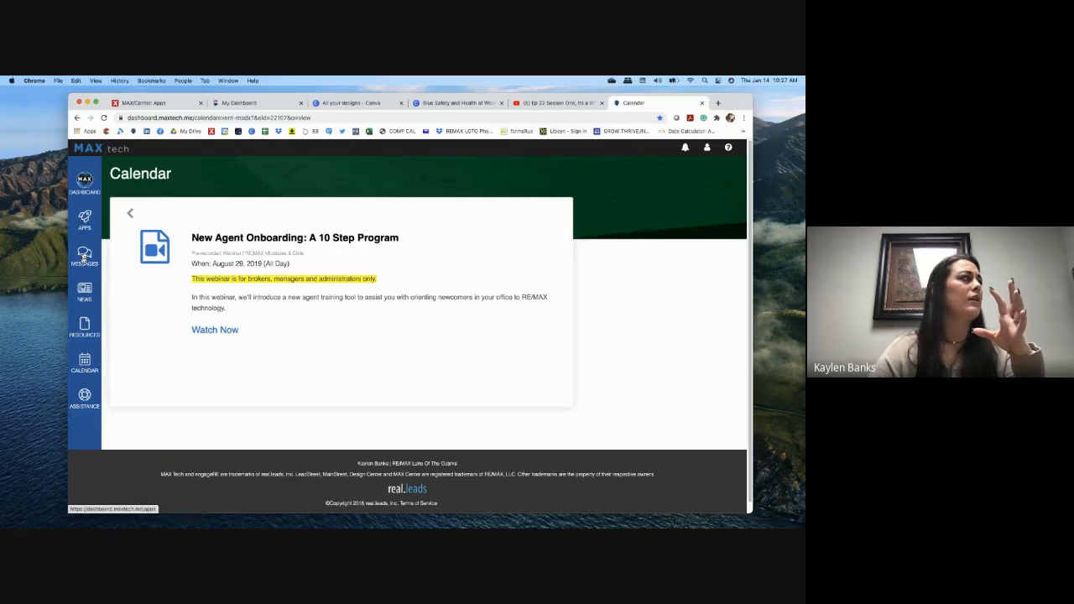
Step: Go to the MAX Tech January 2021 calendar and select the Jan 14 'Start the New Year Right' LeadStreet workshop
left_click(86, 333)
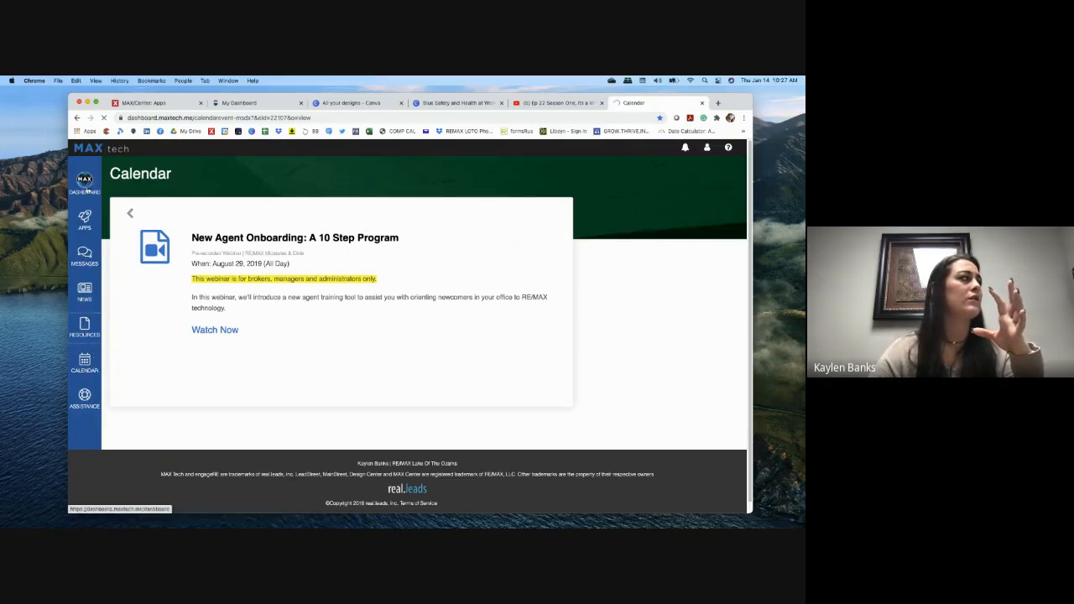
left_click(87, 191)
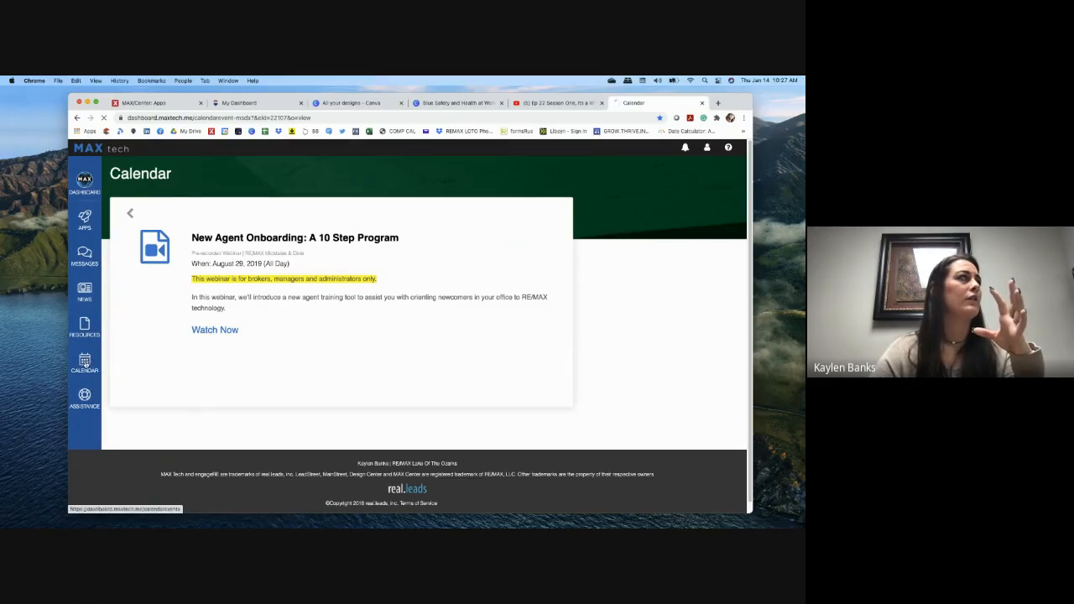
left_click(86, 362)
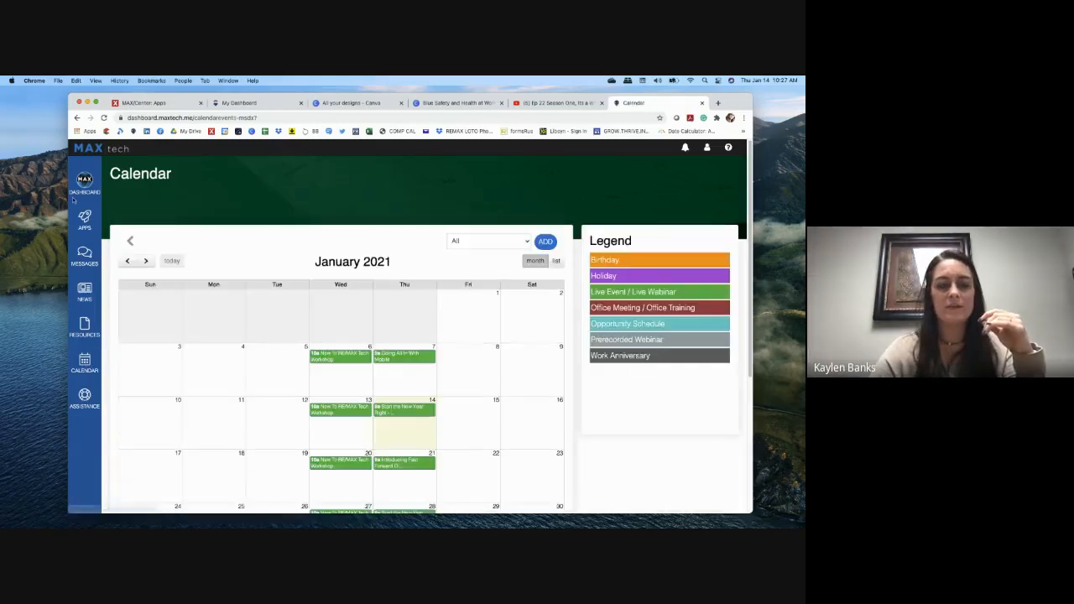
scroll(484, 445, "down", 2)
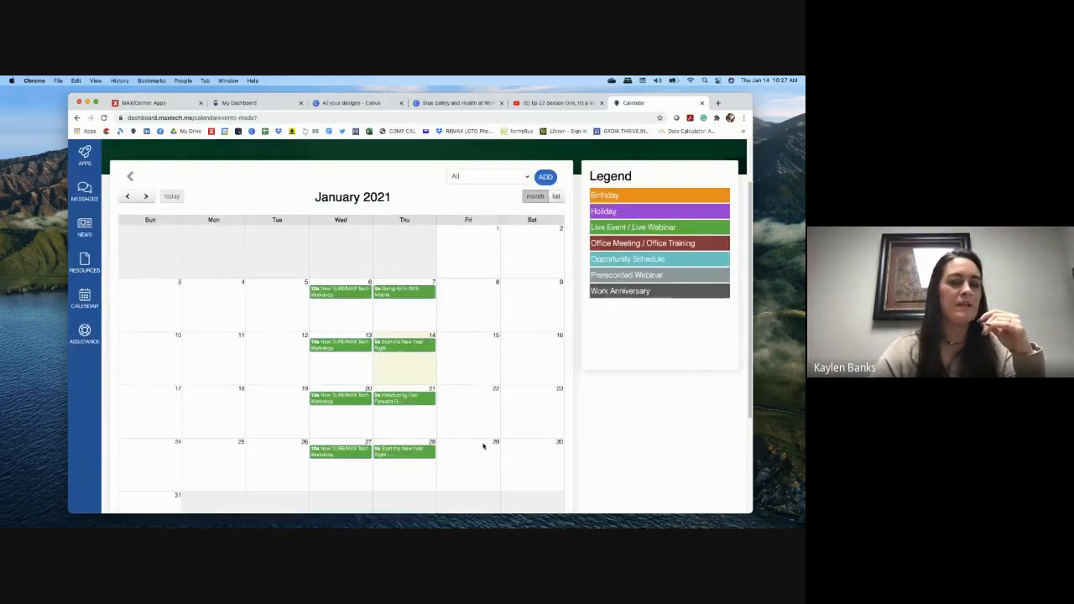
left_click(400, 346)
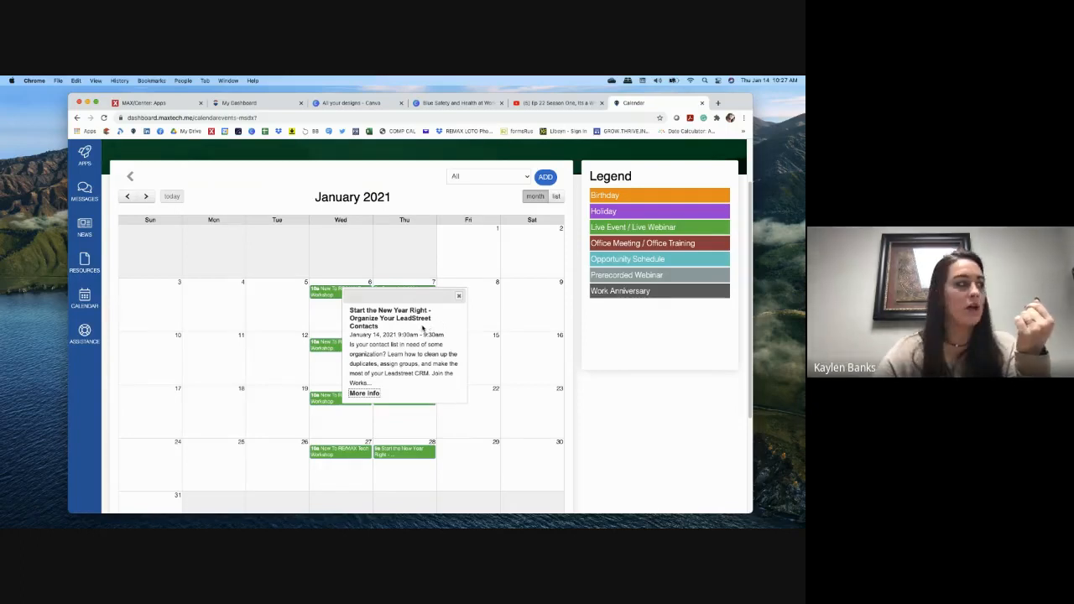
Step: Open the Organize Your LeadStreet Contacts workshop's full event page, then return to the My Dashboard tab
left_click(372, 394)
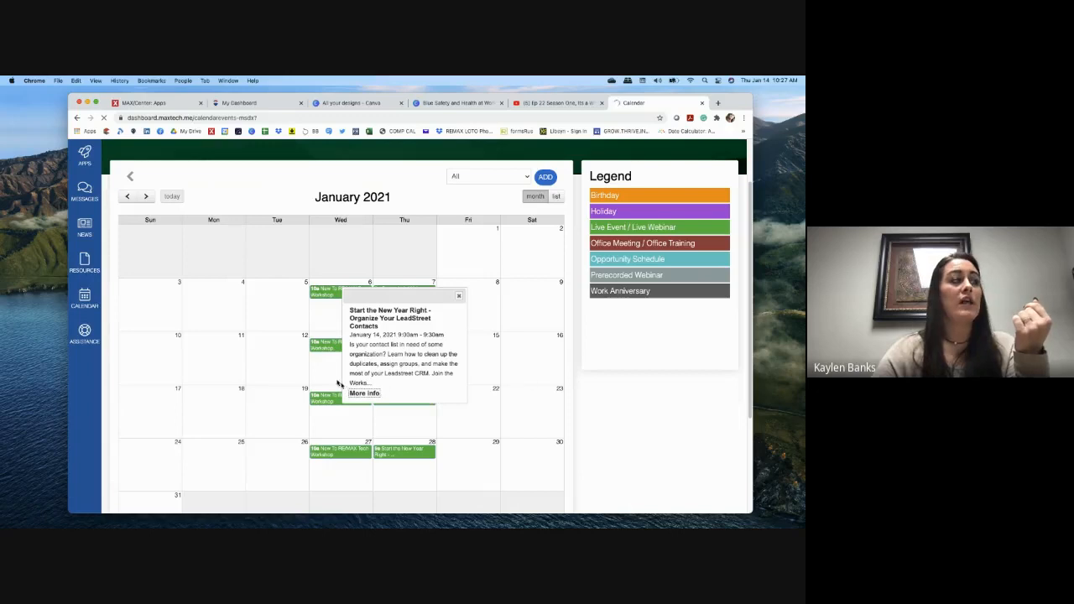
left_click(375, 394)
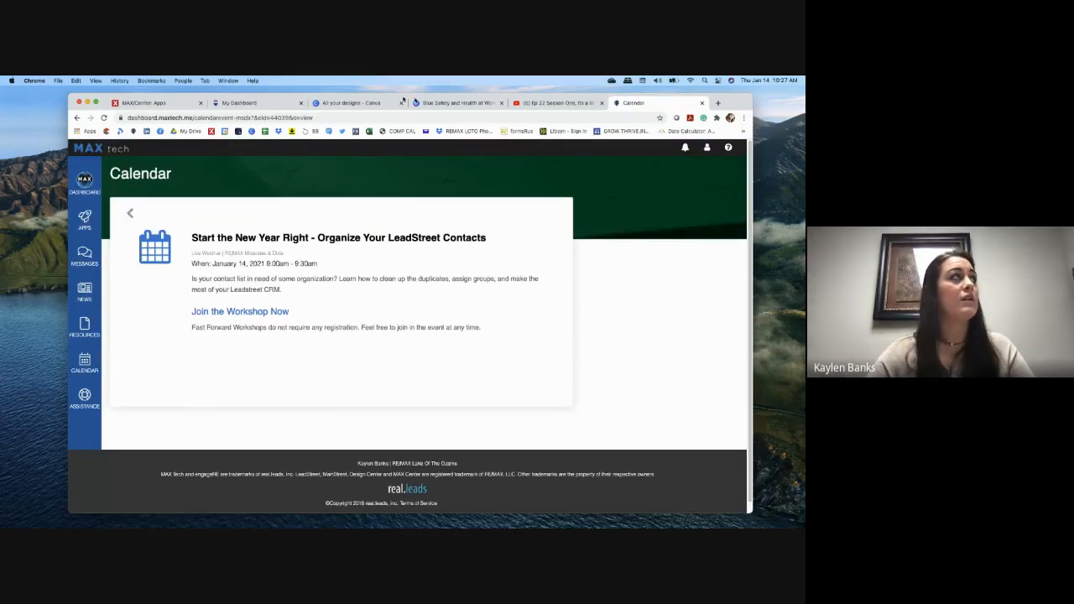
left_click(239, 102)
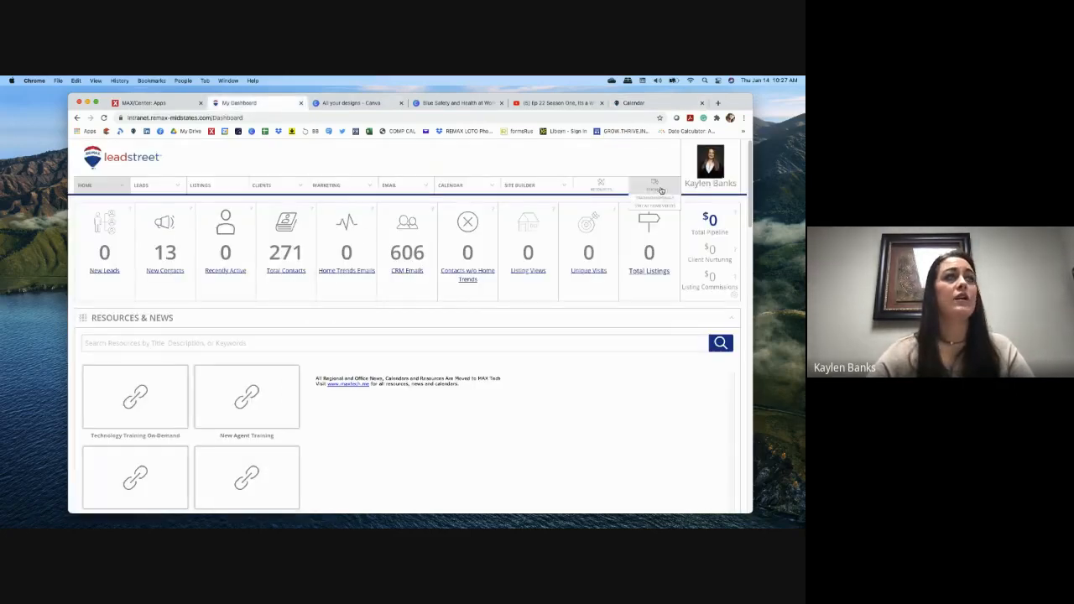